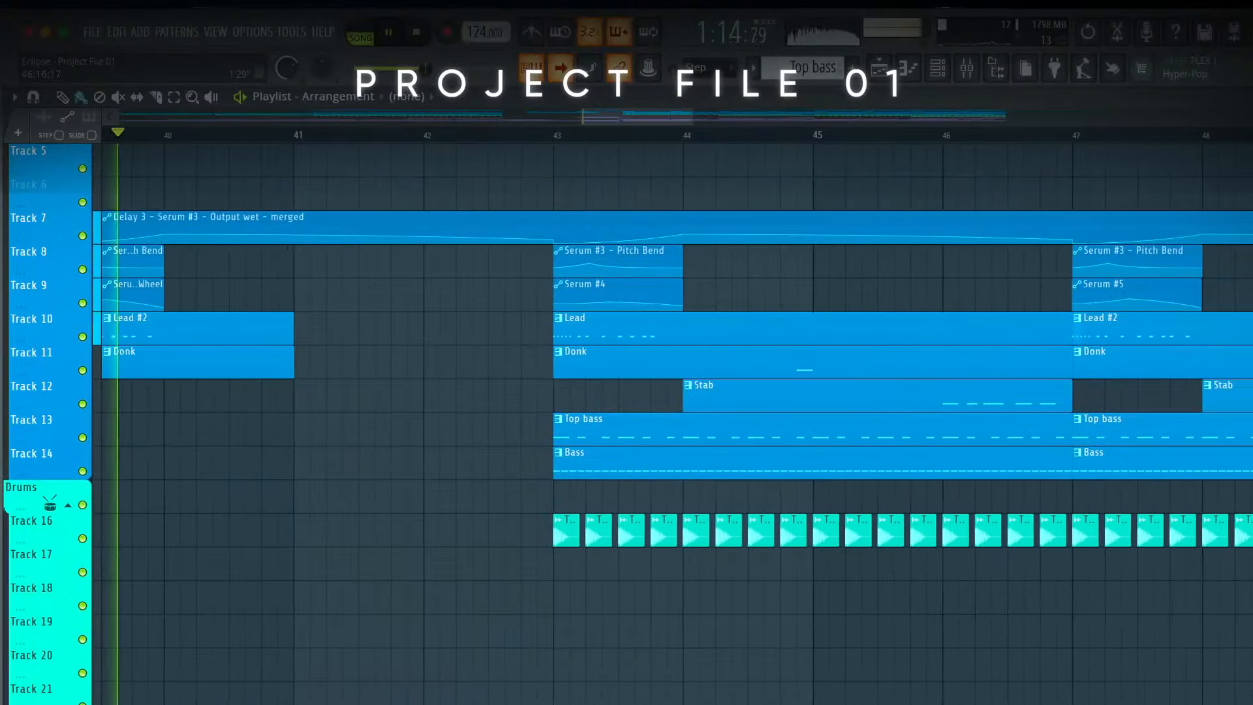
- Review the synth, drum and FX tracks in the Project File 01 arrangement
scroll(672, 425, up, 1)
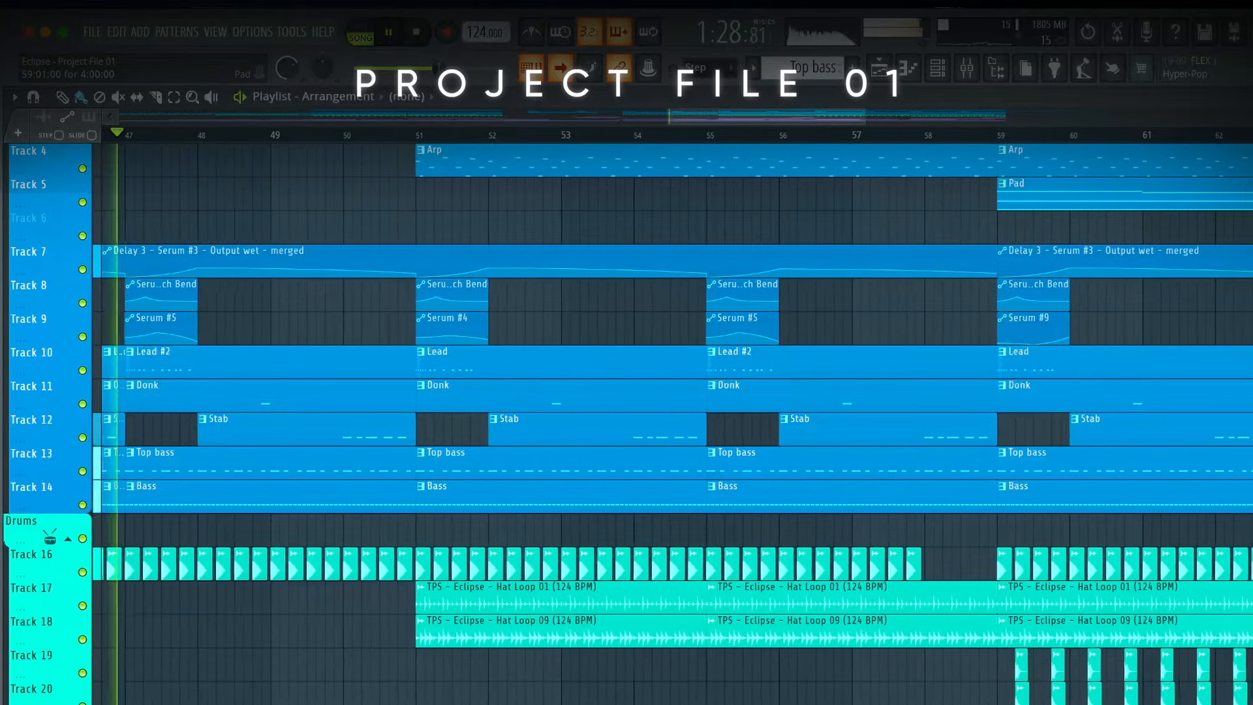
scroll(672, 424, down, 8)
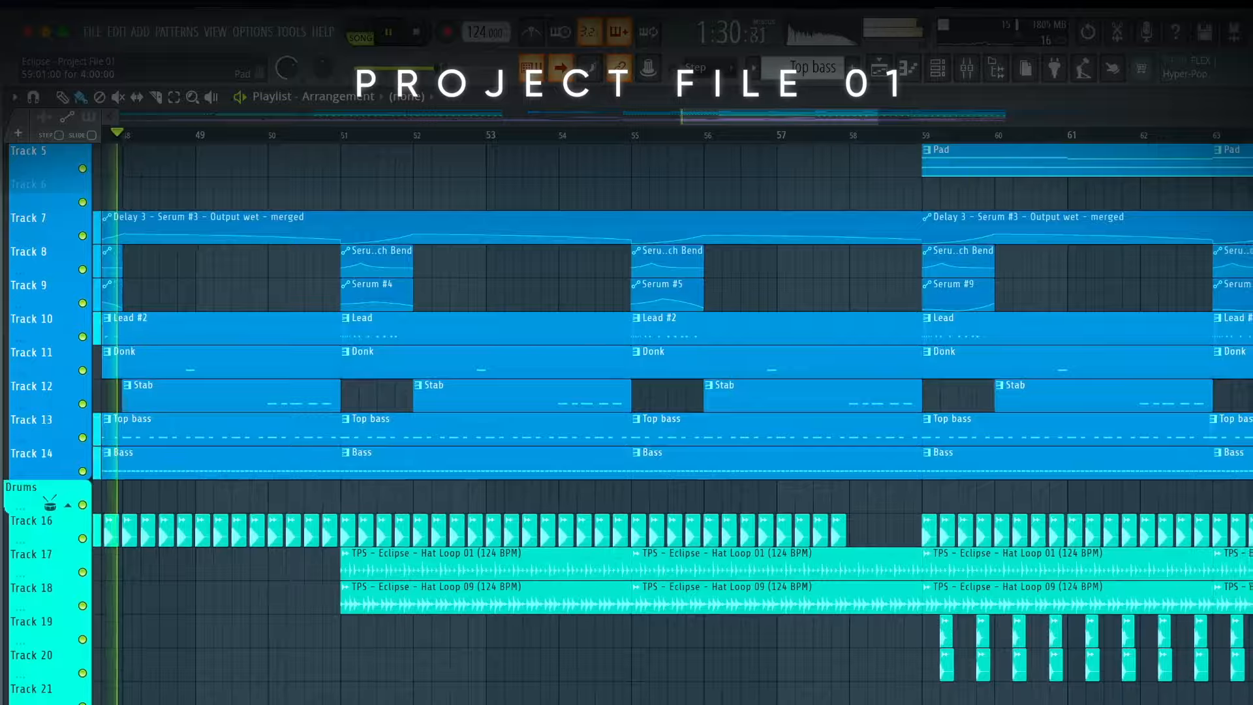
scroll(672, 425, down, 3)
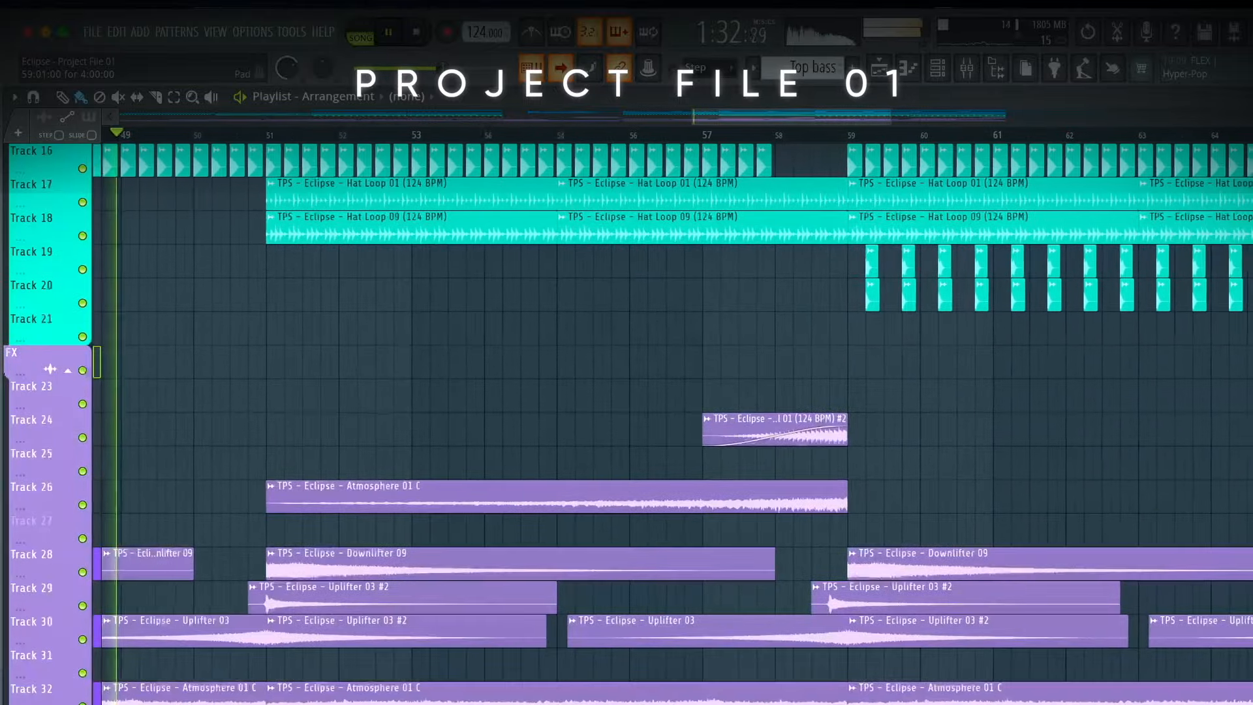
scroll(672, 424, up, 10)
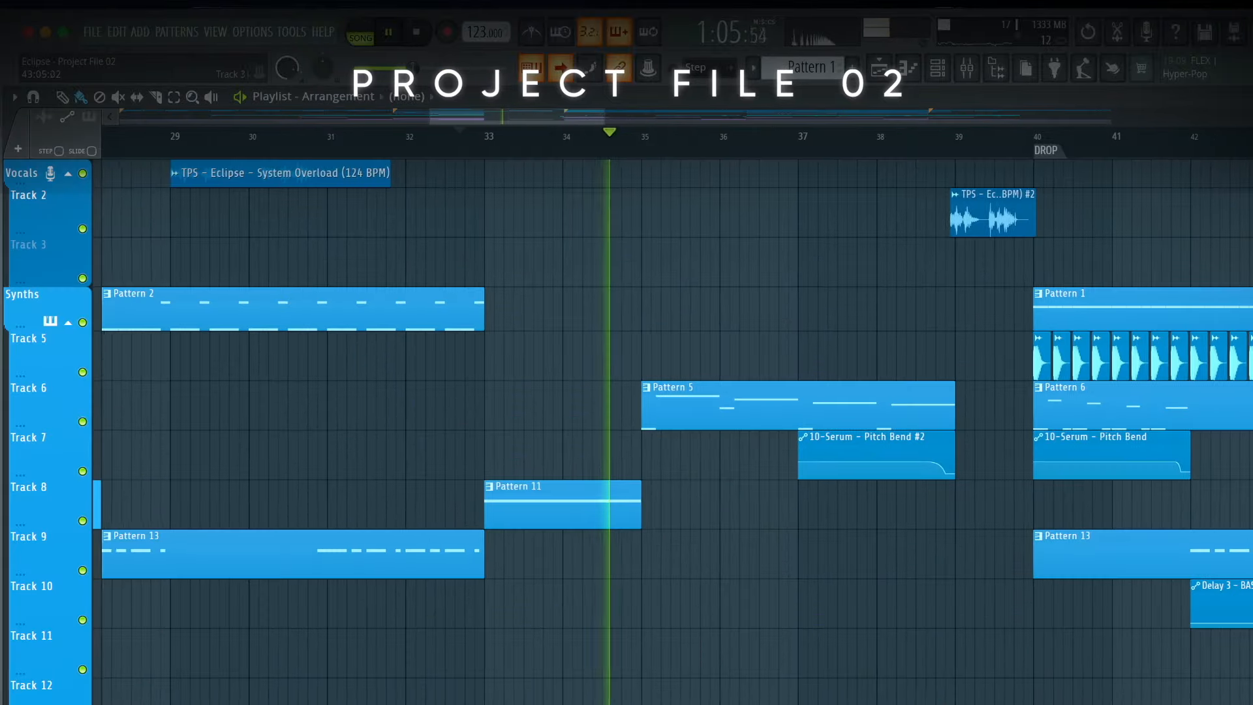
- Review the Project File 02 arrangement, from the vocal and synth tracks through the drums and FX around the drop
scroll(1217, 585, down, 10)
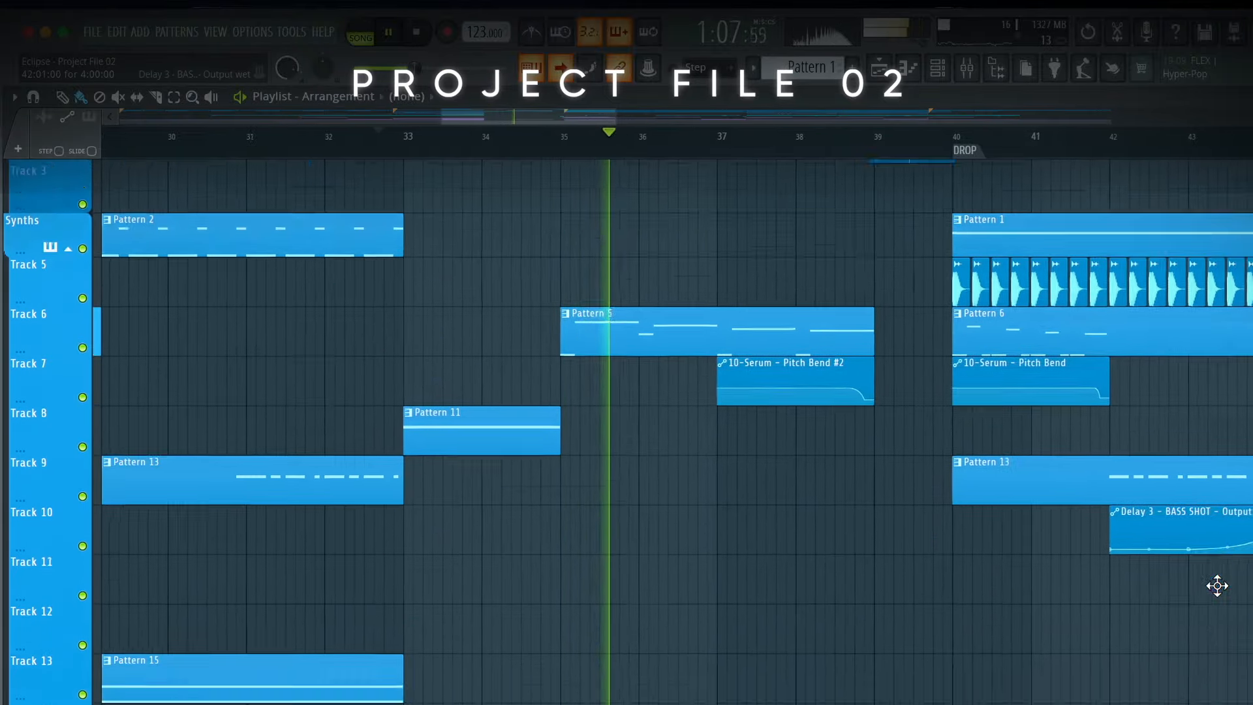
scroll(1217, 585, down, 3)
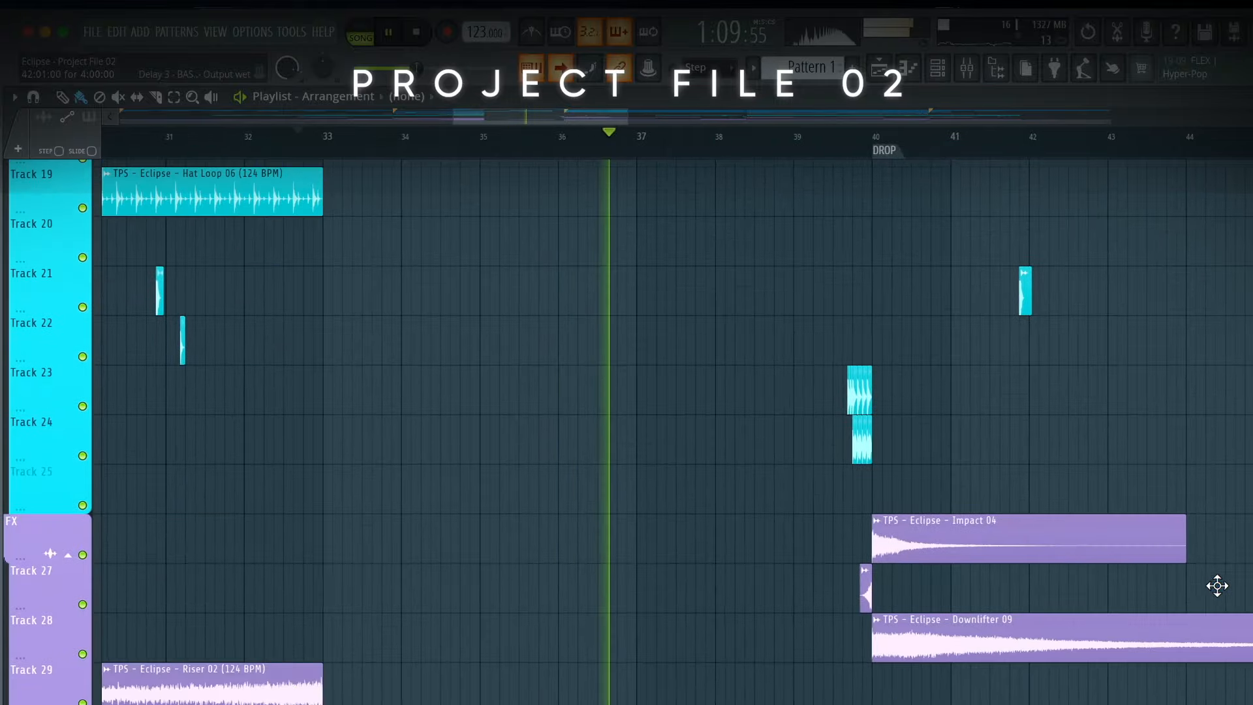
scroll(1217, 585, up, 12)
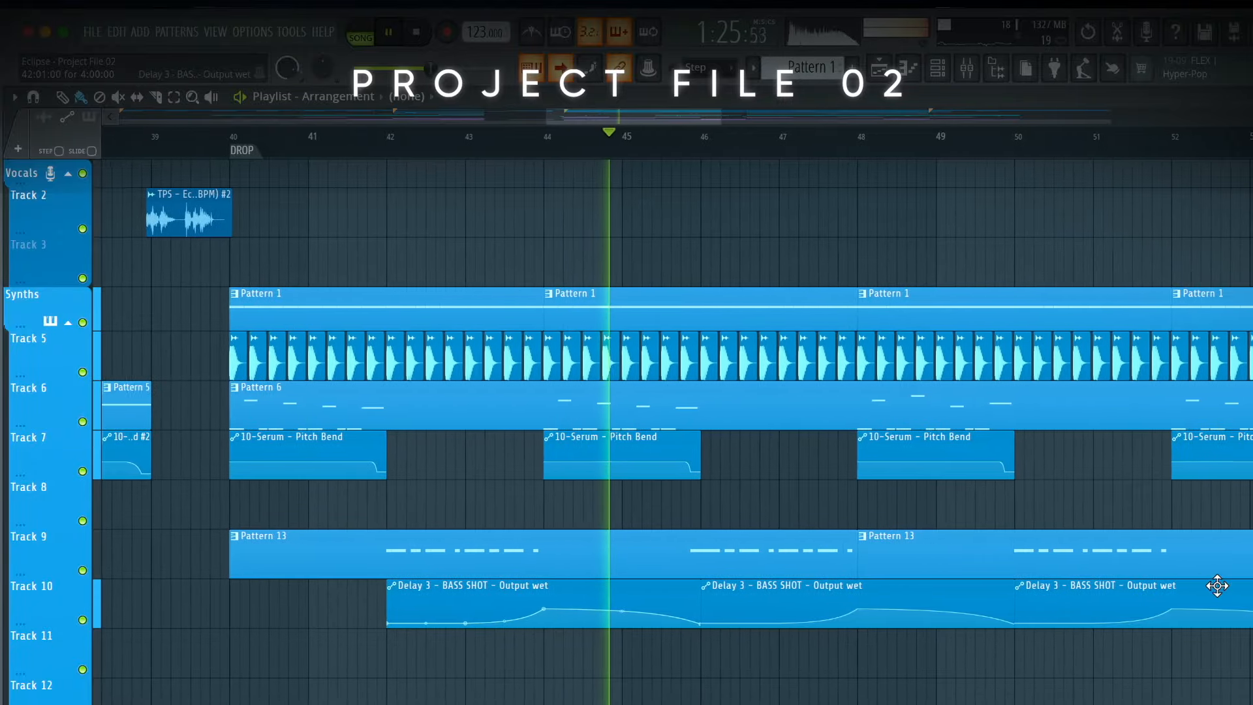
scroll(1217, 586, down, 5)
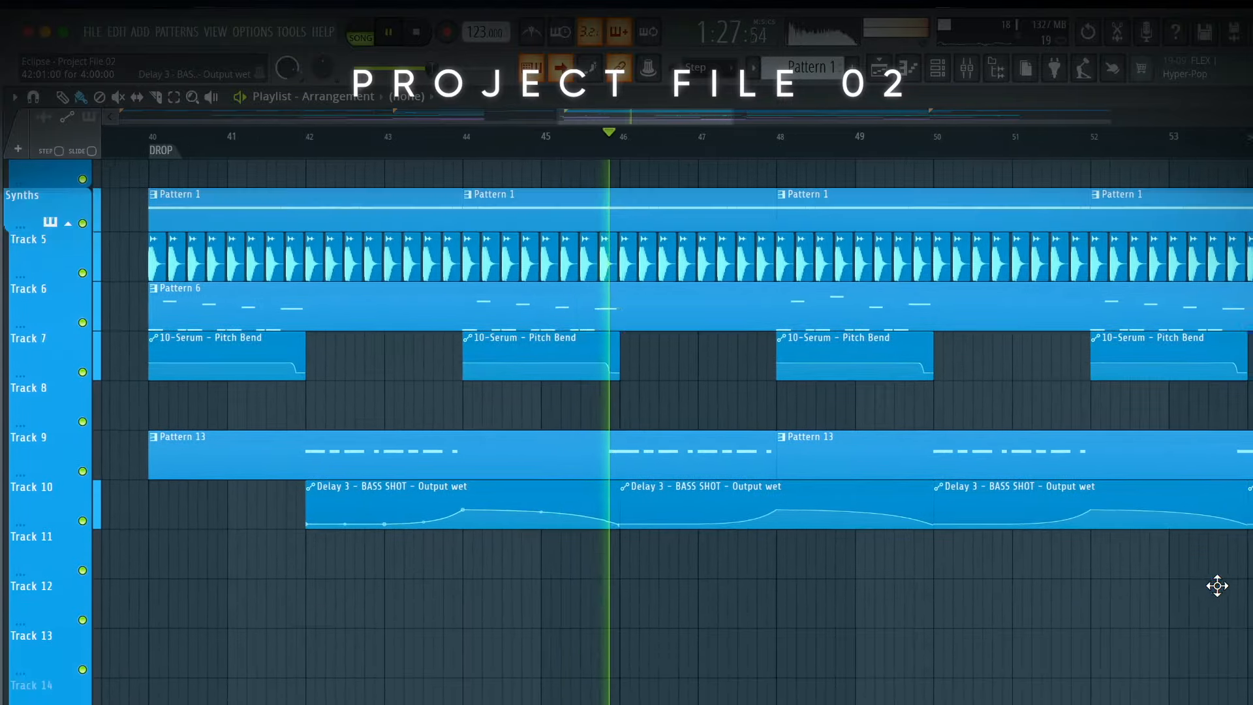
scroll(1217, 586, down, 4)
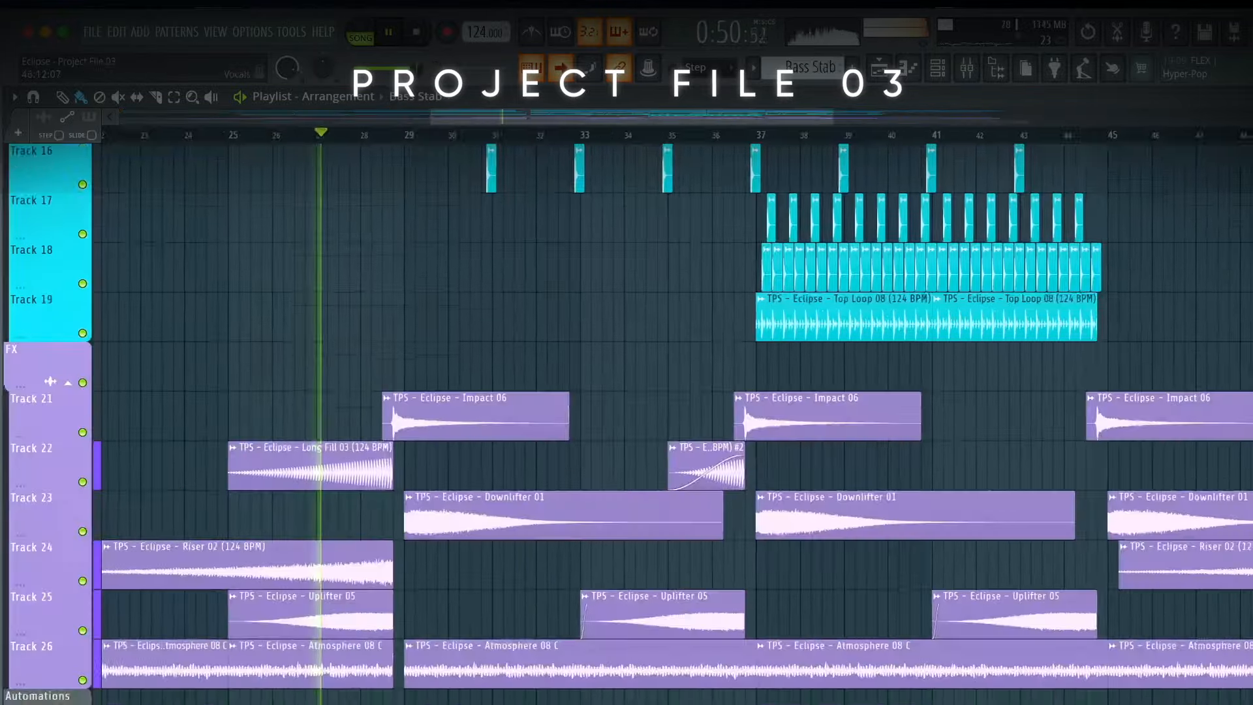
- Review the Project File 03 arrangement, covering its FX, drum, synth and vocal tracks
scroll(672, 424, up, 8)
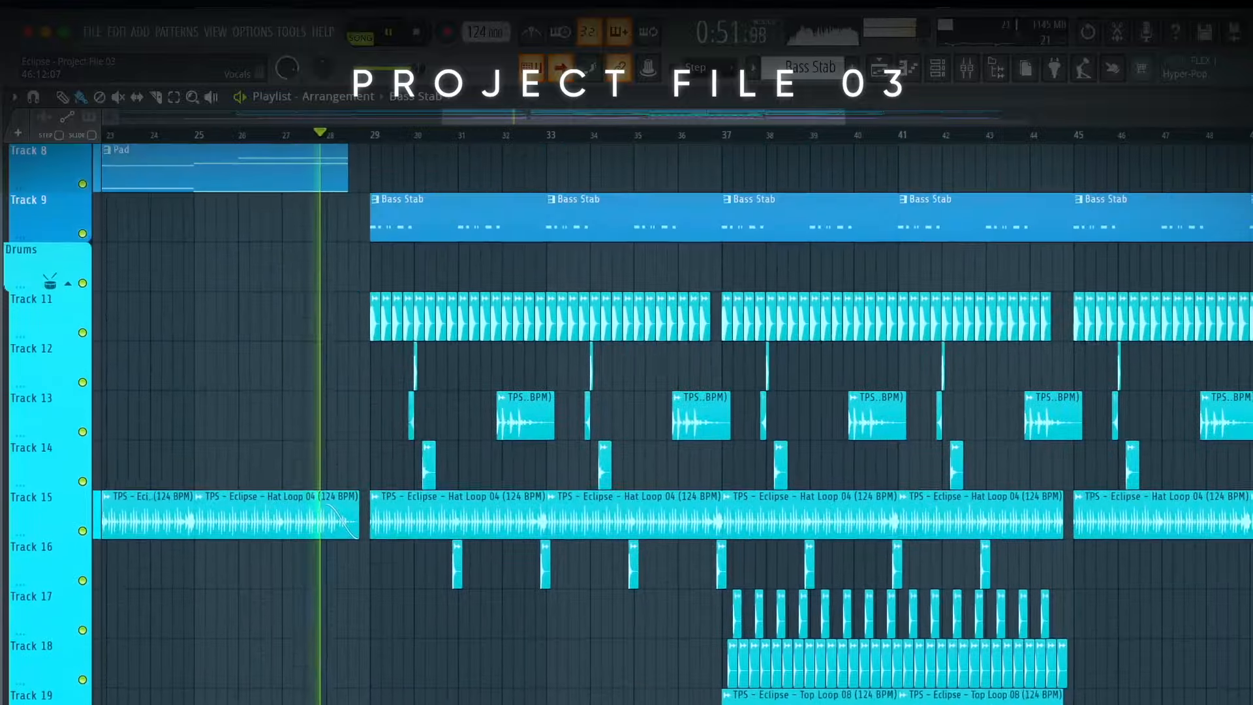
scroll(672, 424, up, 6)
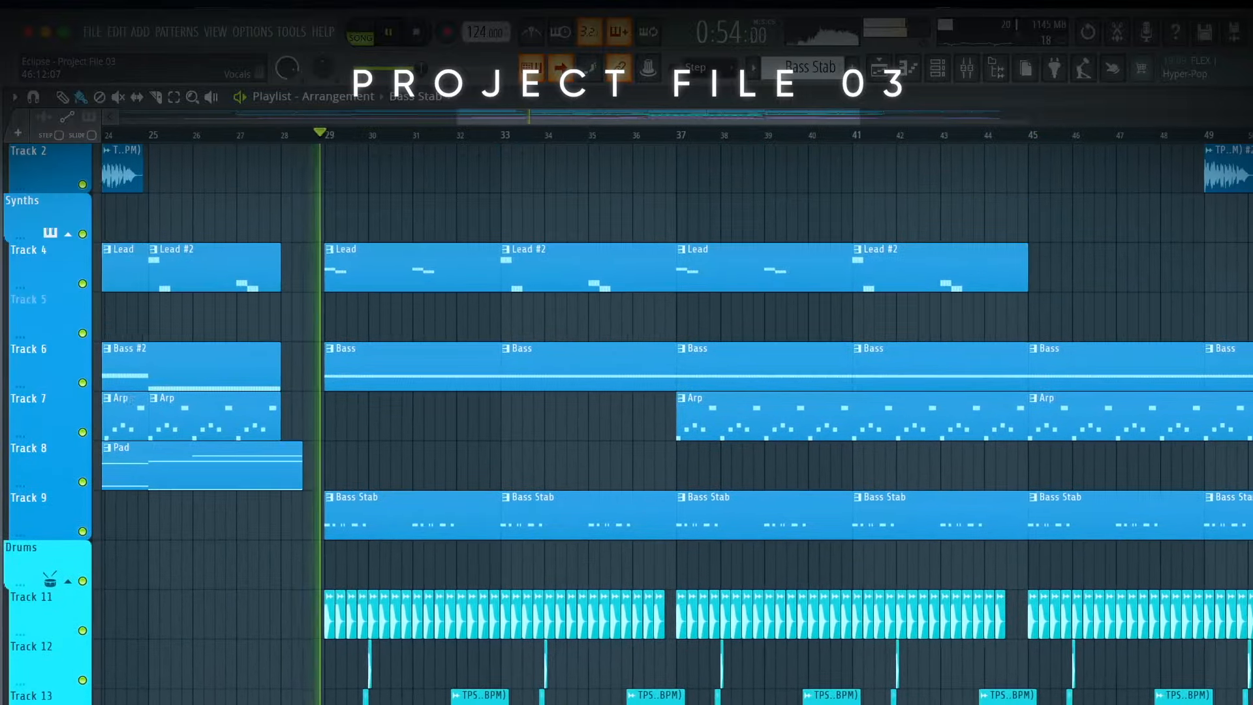
scroll(672, 425, up, 1)
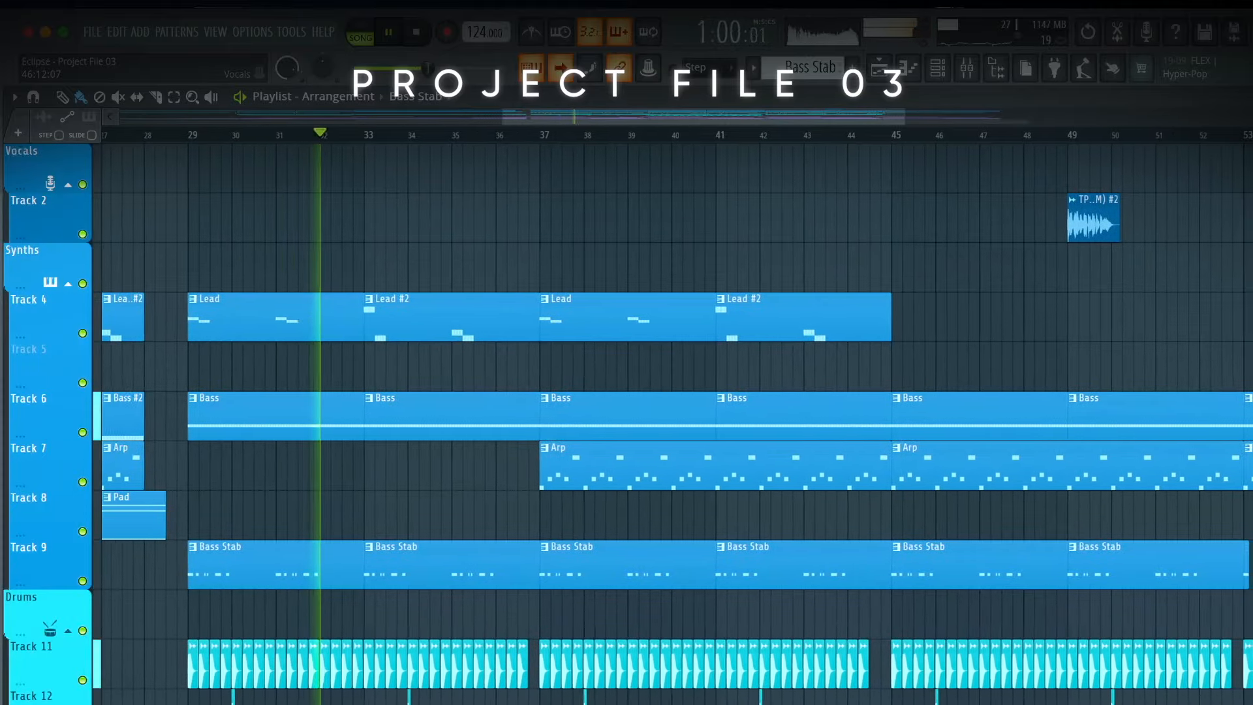
scroll(672, 424, down, 1)
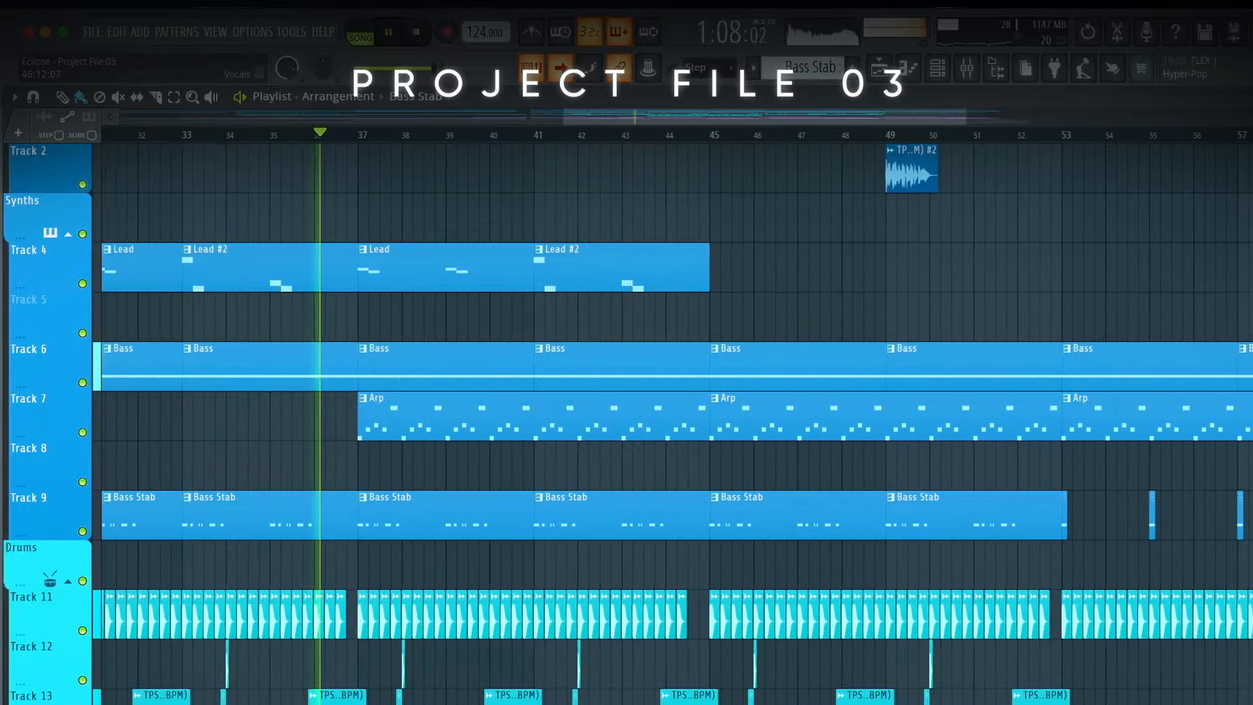
scroll(673, 425, down, 1)
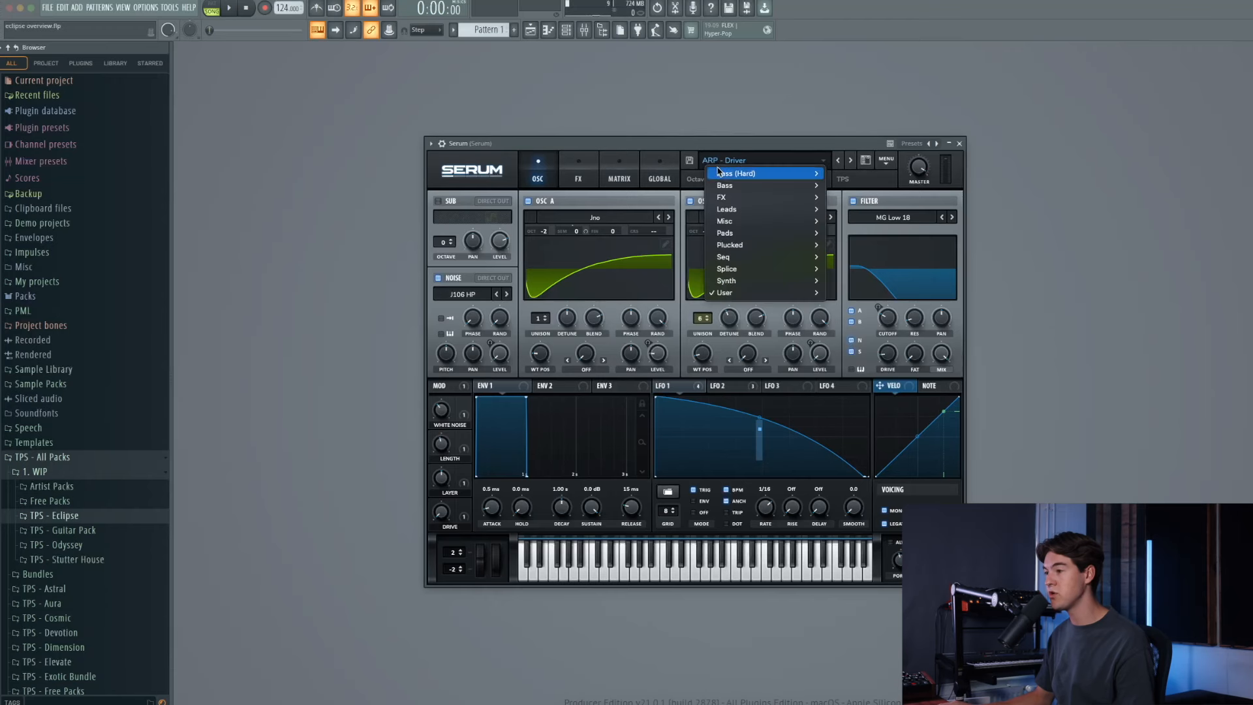
- Browse the TPS - Eclipse - Serum Presets list in the user presets, keeping ARP - Driver loaded
mouse_move(747, 288)
mouse_move(908, 405)
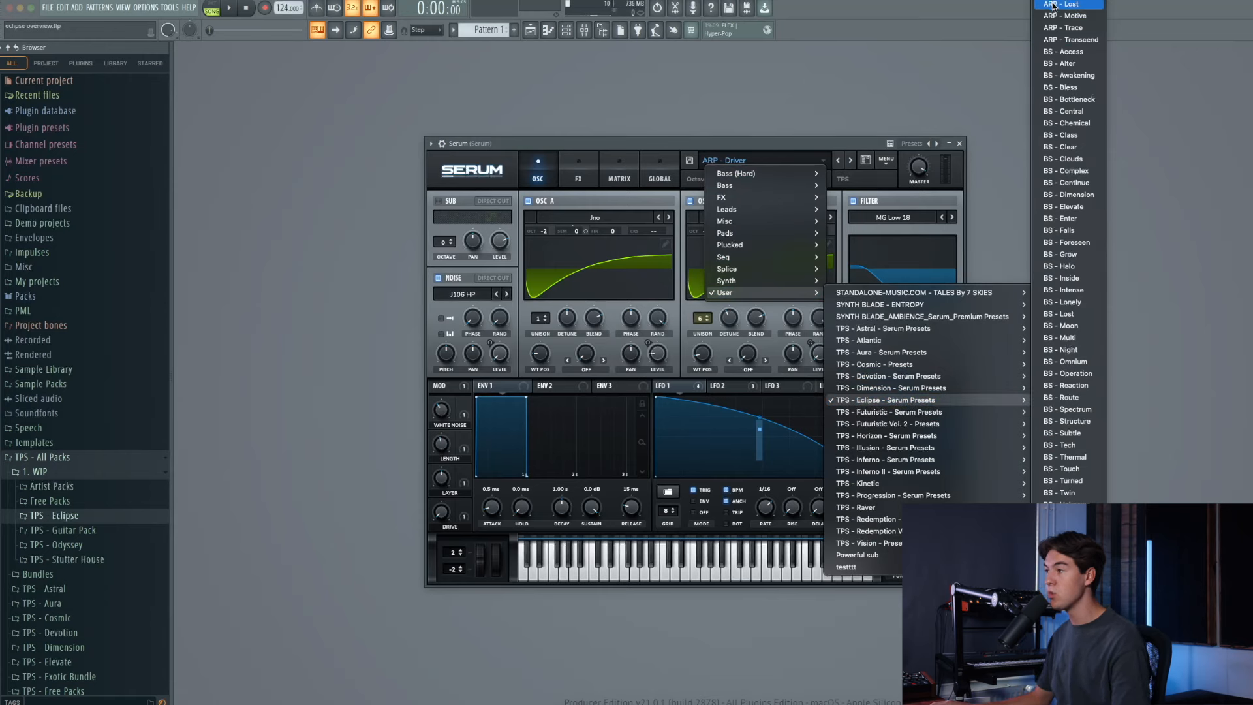
scroll(1070, 248, down, 5)
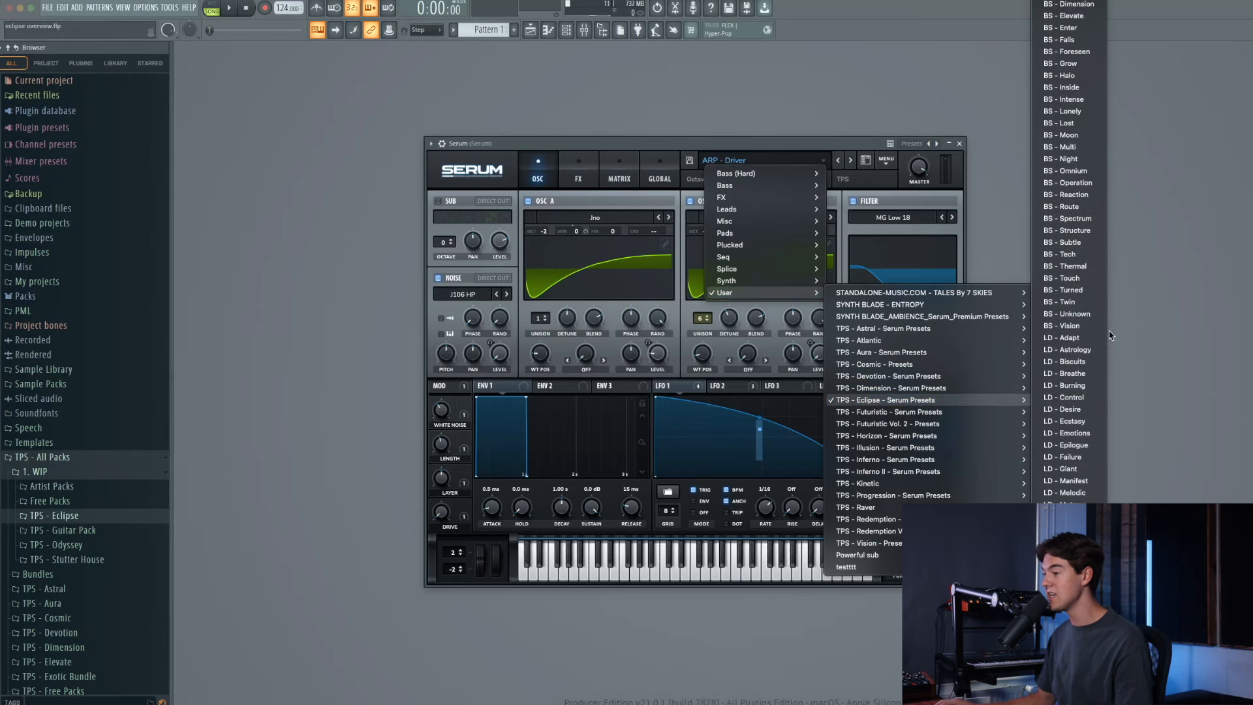
scroll(1100, 392, down, 10)
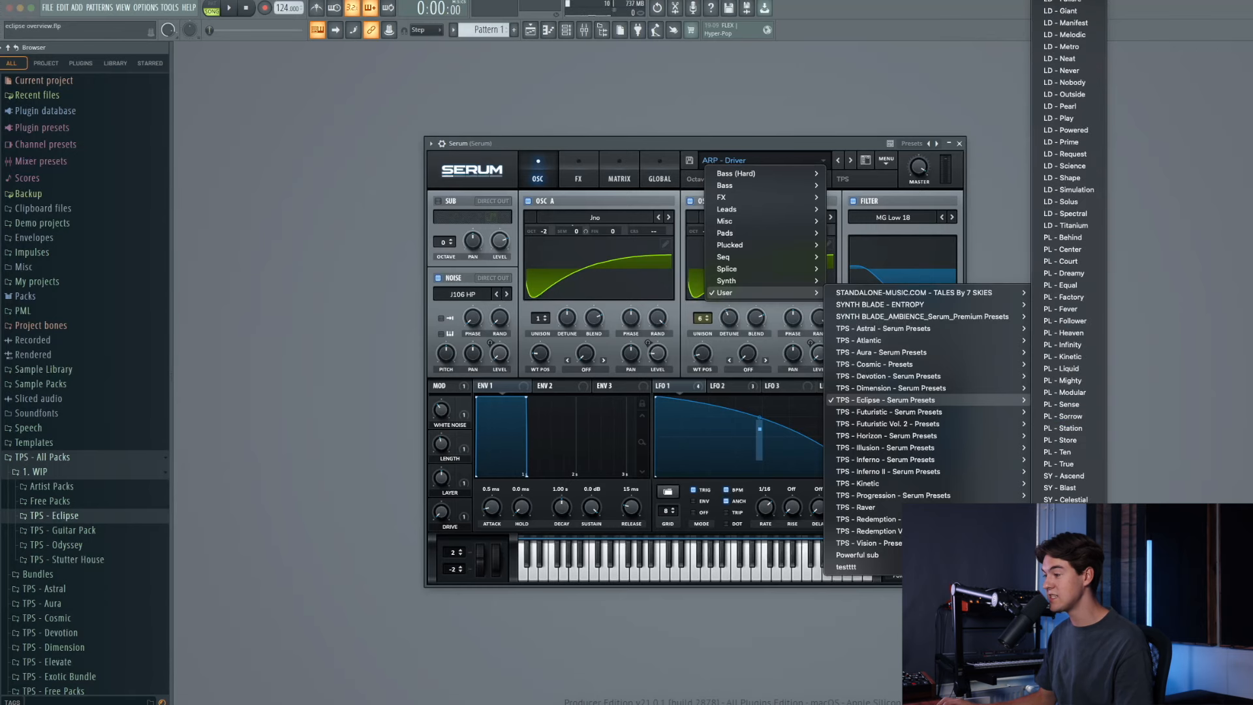
scroll(1070, 248, up, 10)
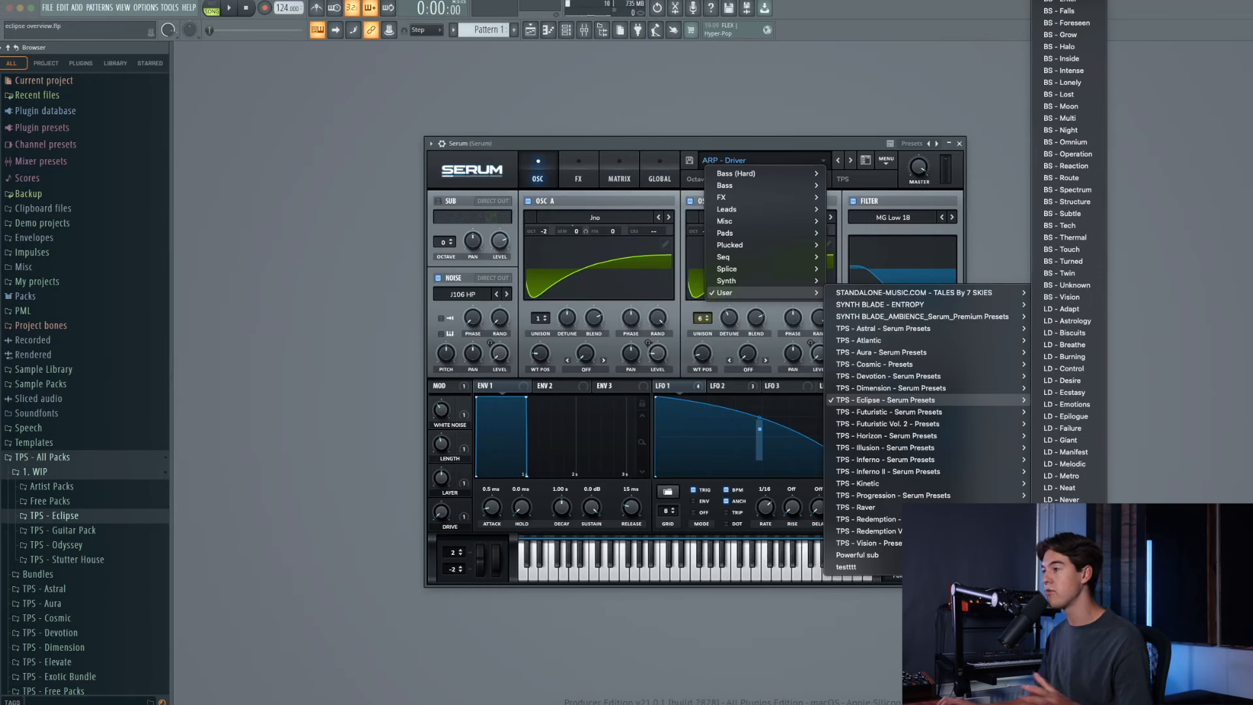
scroll(1071, 202, up, 5)
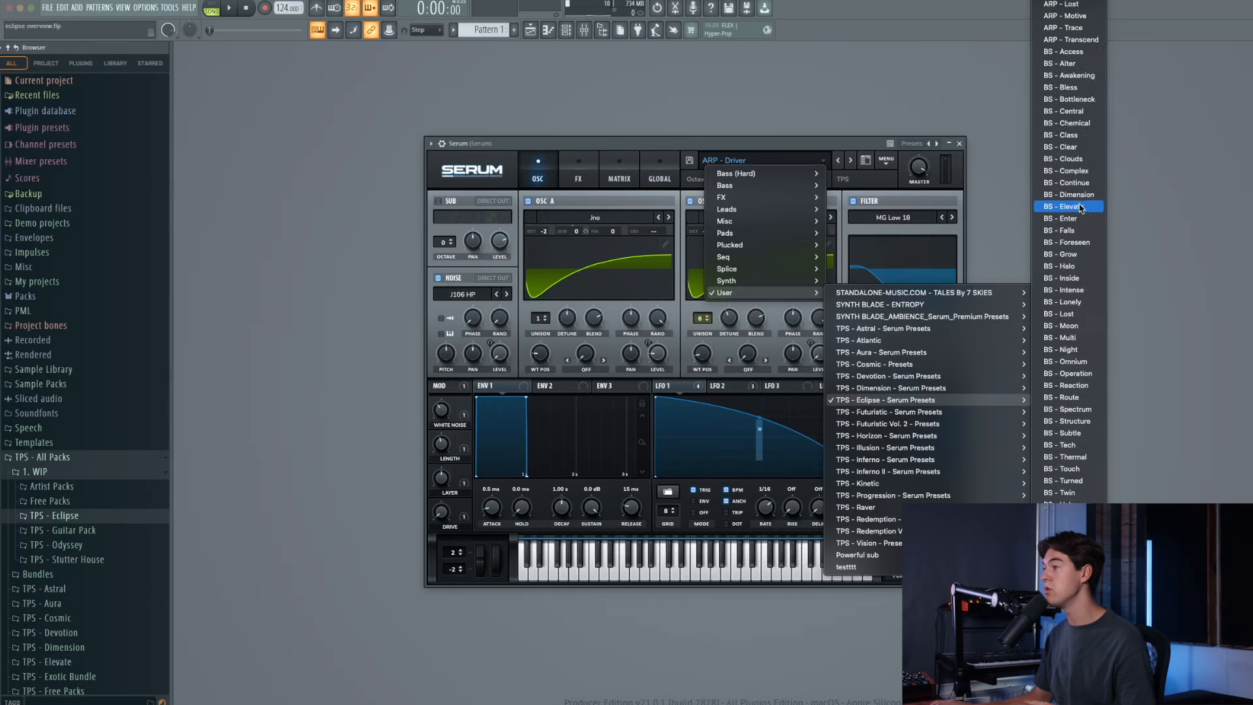
click(816, 146)
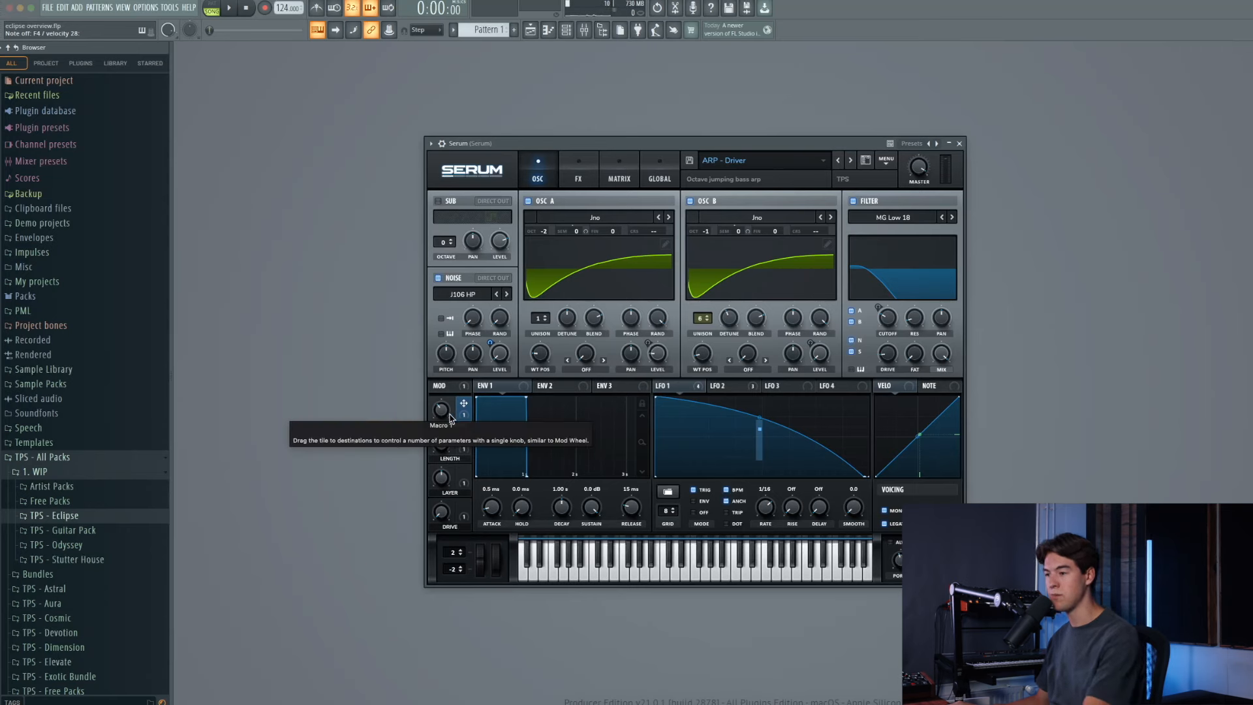
- Audition the ARP - Driver preset while adjusting its White Noise and Drive macros
mouse_move(441, 416)
mouse_down()
mouse_move(448, 370)
mouse_move(447, 471)
mouse_move(452, 431)
mouse_up()
drag(442, 511, 449, 455)
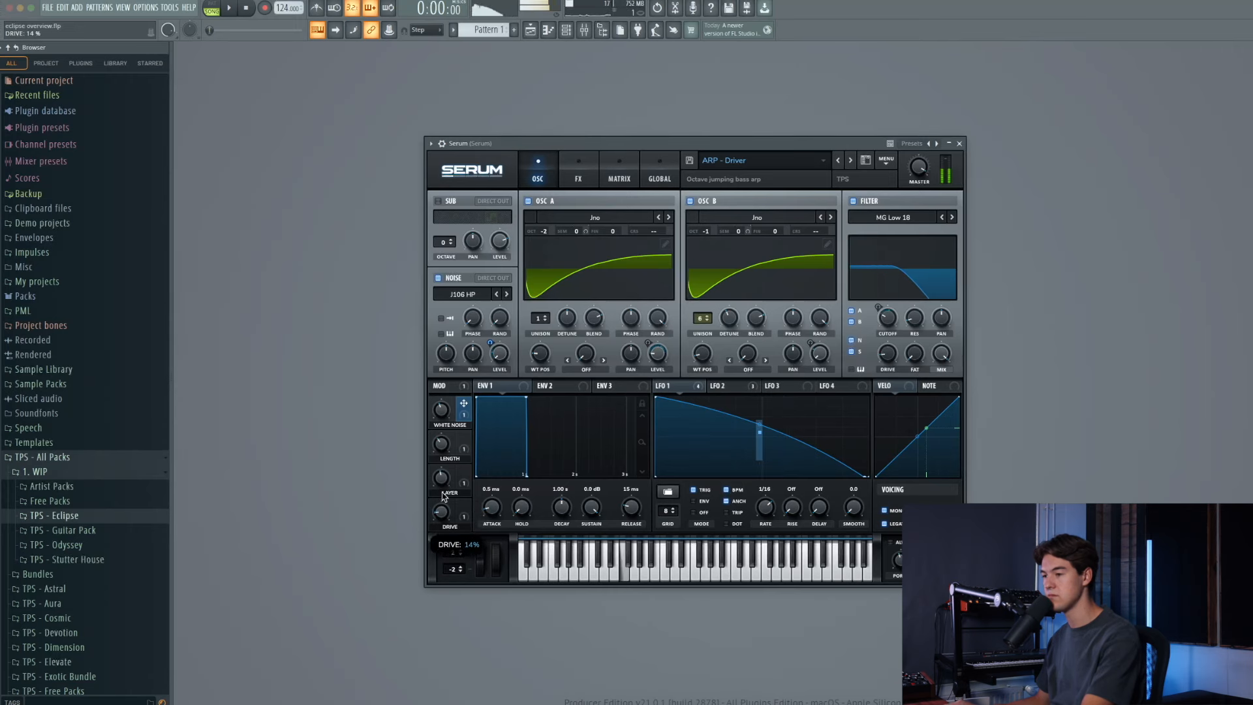
drag(443, 498, 444, 499)
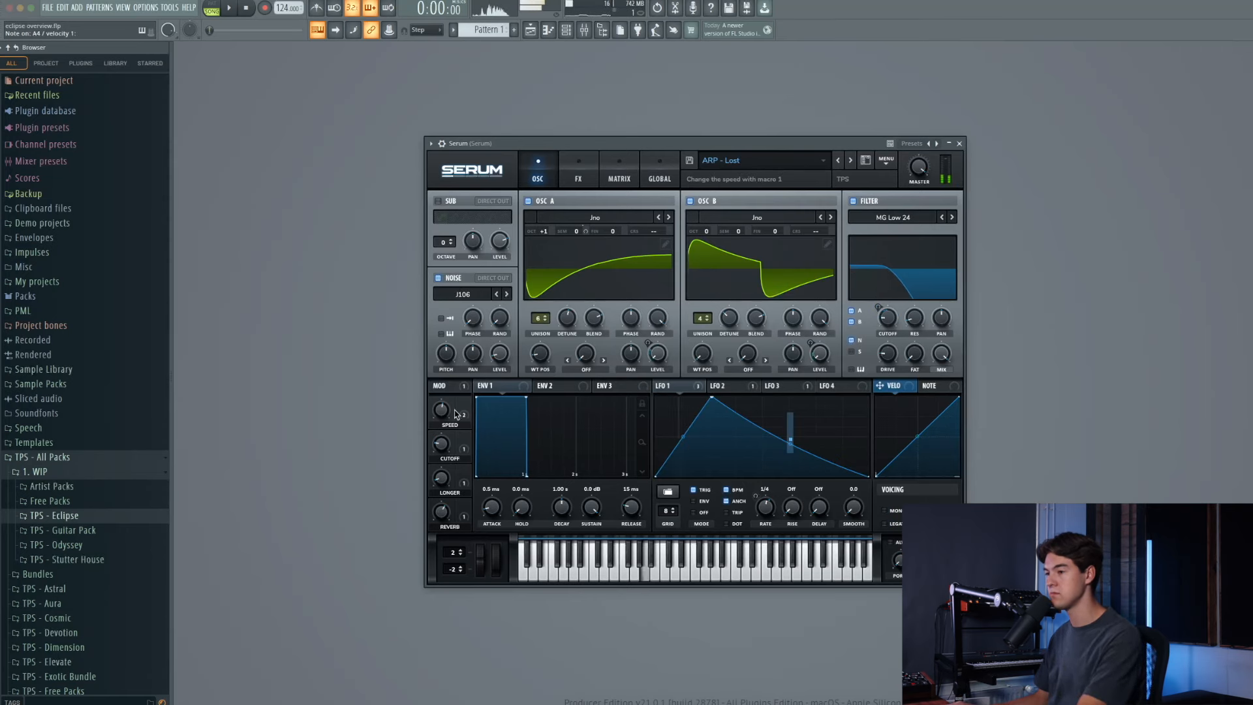
- Audition ARP - Lost with its Cutoff and Longer macros raised, and ARP - Transcend with its Bass macro at 82%
drag(444, 444, 451, 415)
drag(444, 479, 447, 412)
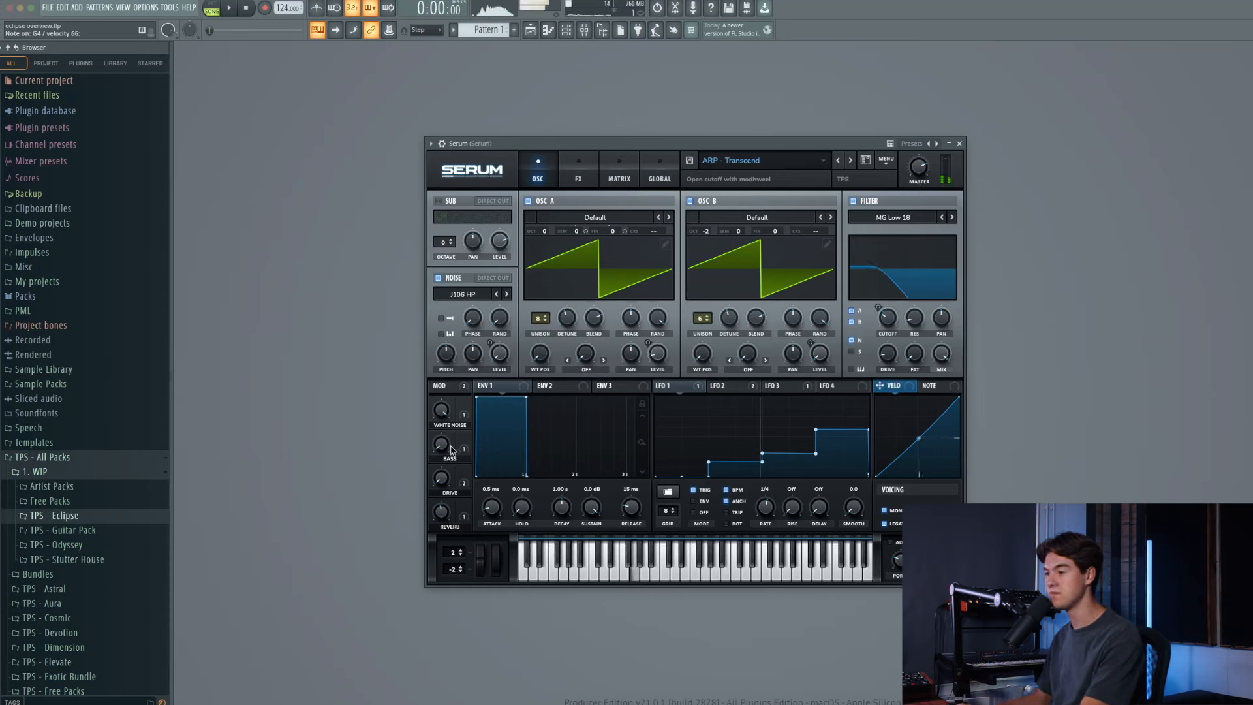
mouse_move(441, 444)
drag(441, 444, 461, 391)
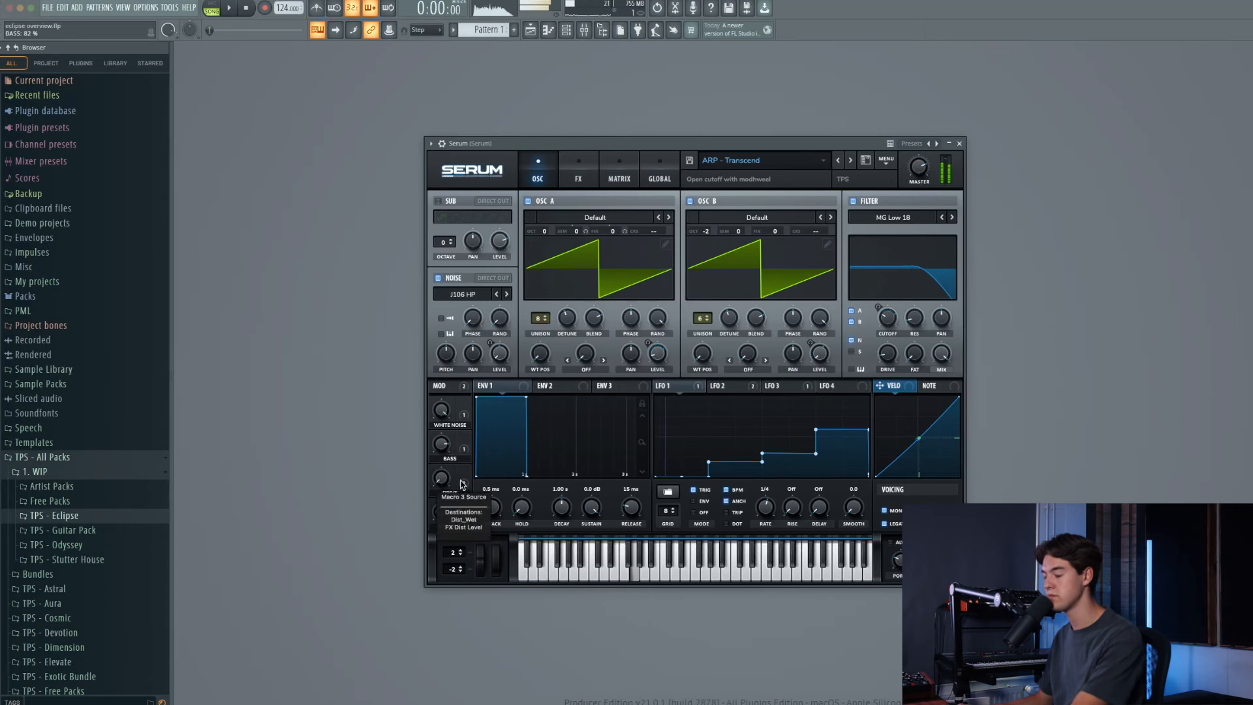
click(850, 160)
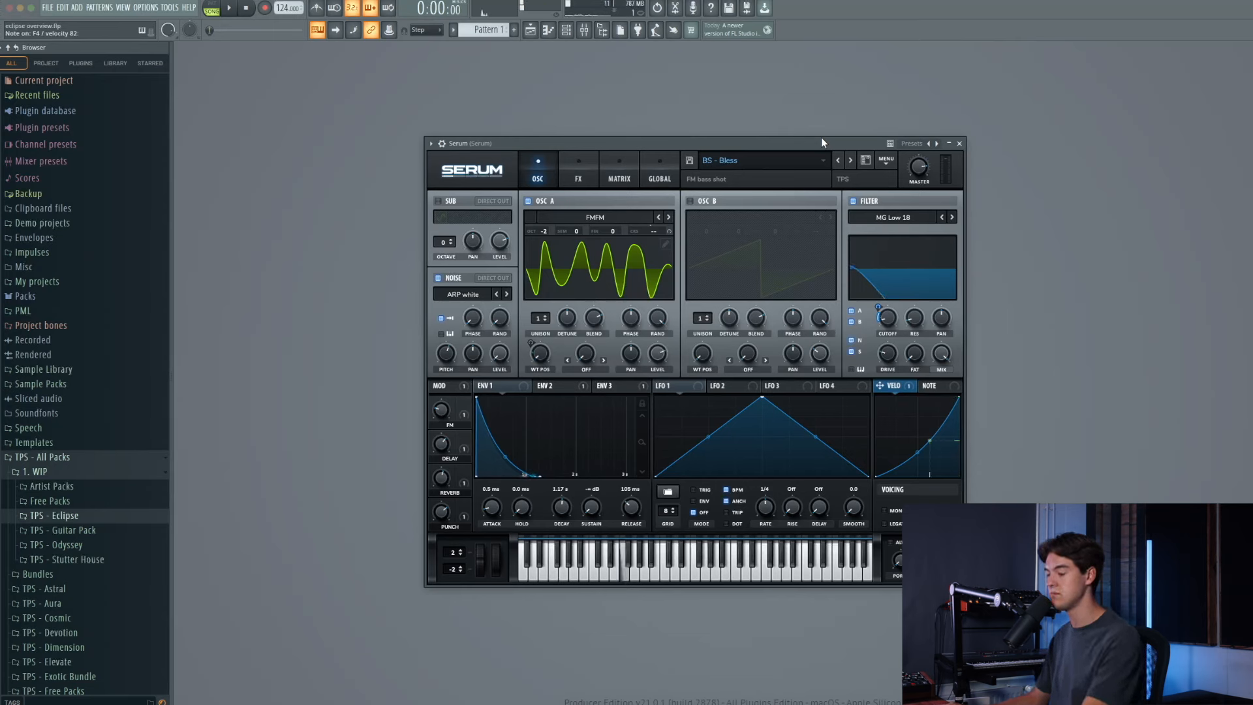
- Audition BS - Bless with its FM macro raised to 46%, and step through the bass presets around BS - Chemical and BS - Clouds
drag(445, 405, 468, 363)
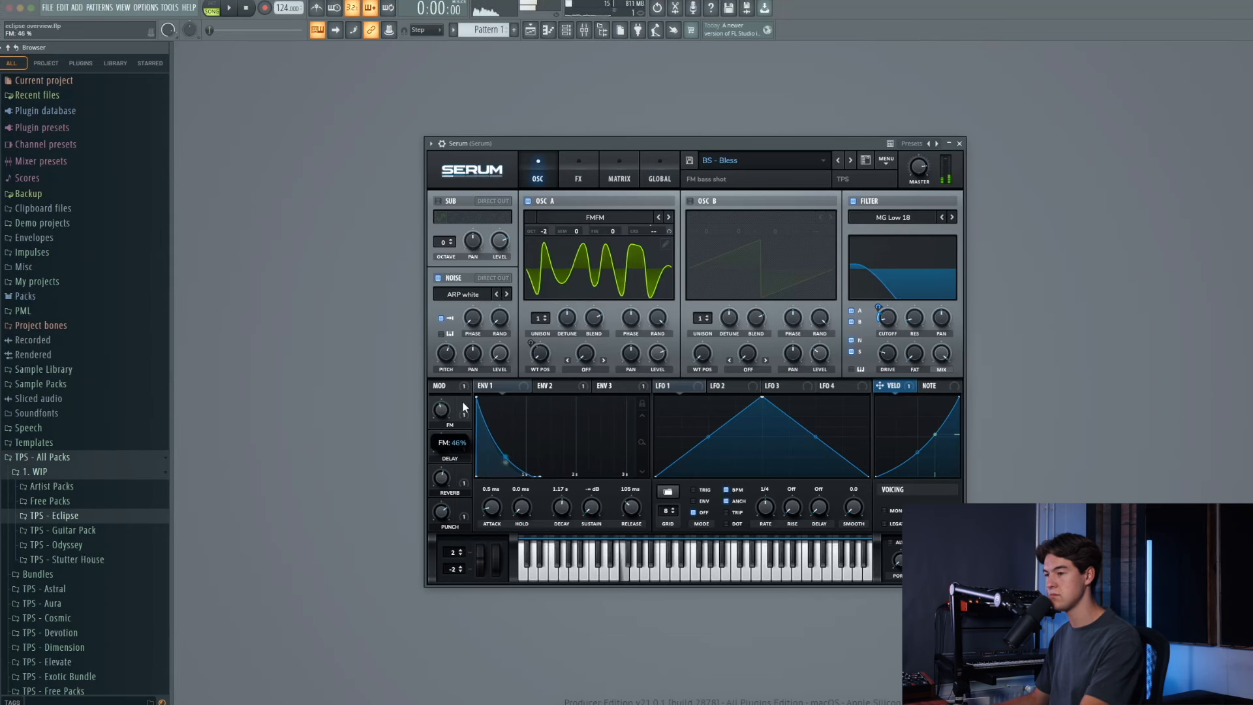
click(851, 160)
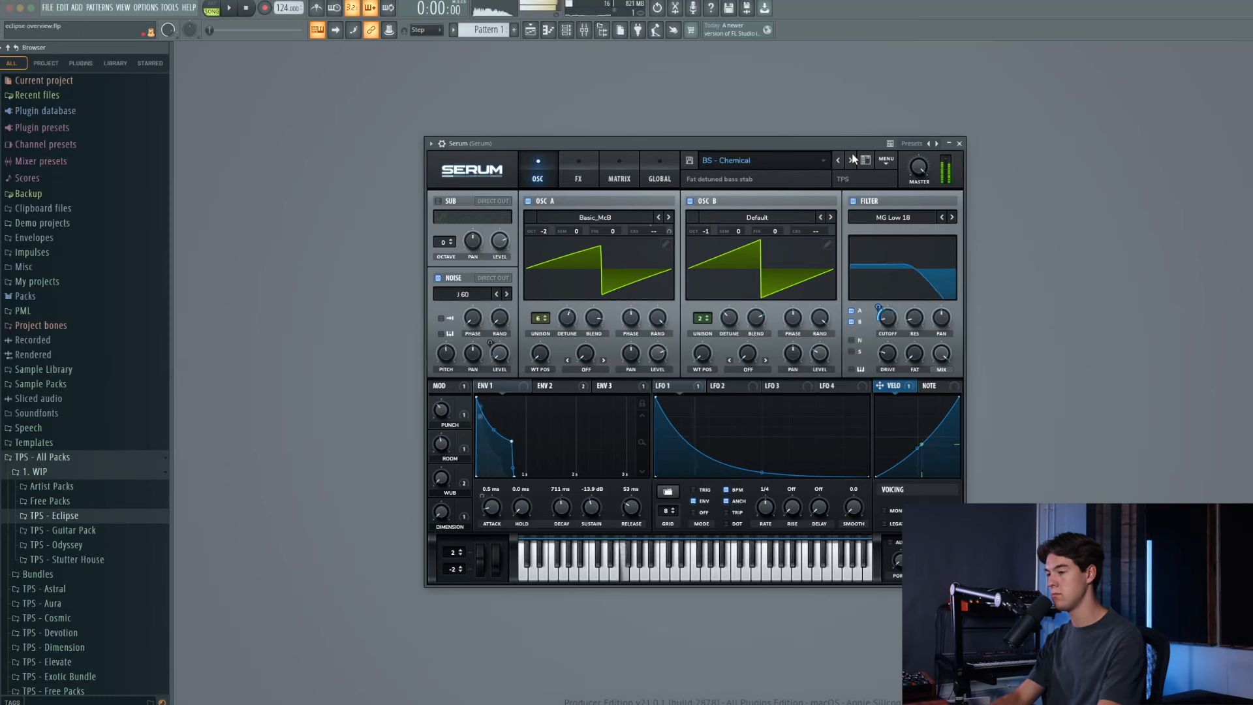
click(852, 160)
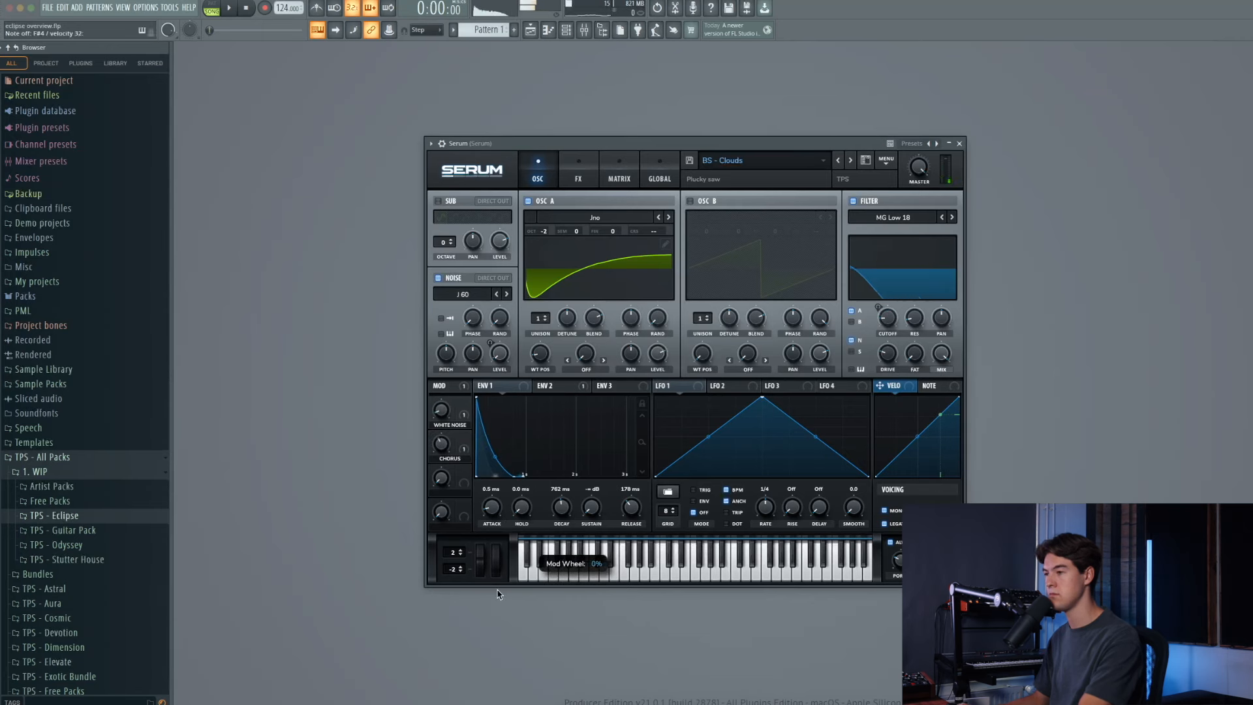
click(838, 162)
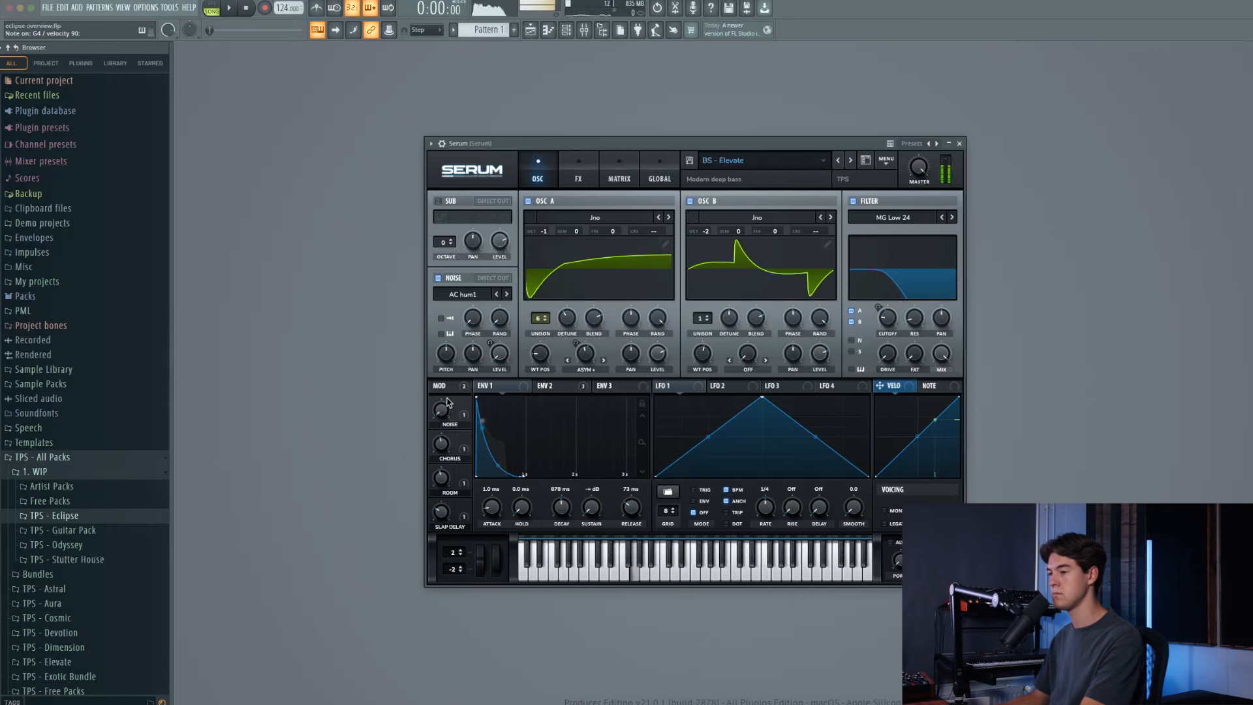
- Audition the bass presets from BS - Elevate through BS - Halo to BS - Omnium, raising the fourth macro on BS - Omnium
mouse_move(455, 402)
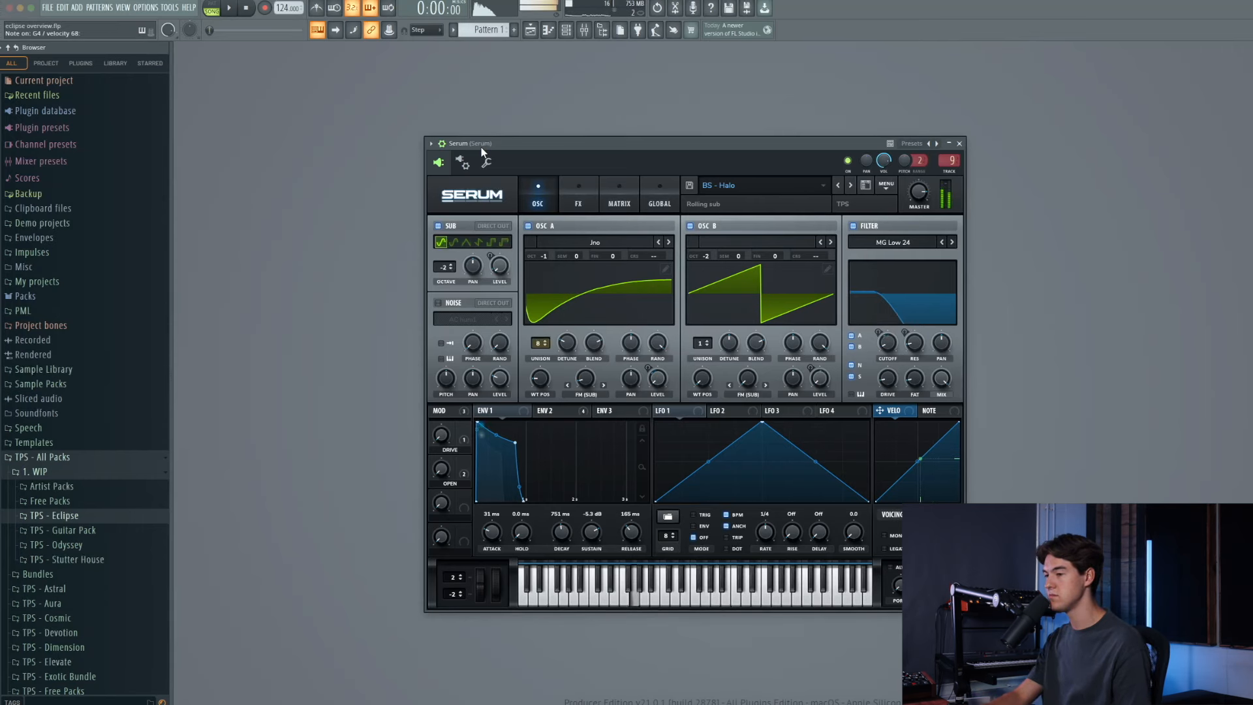
mouse_move(440, 470)
mouse_move(443, 445)
mouse_down()
mouse_move(449, 410)
mouse_move(452, 440)
mouse_up()
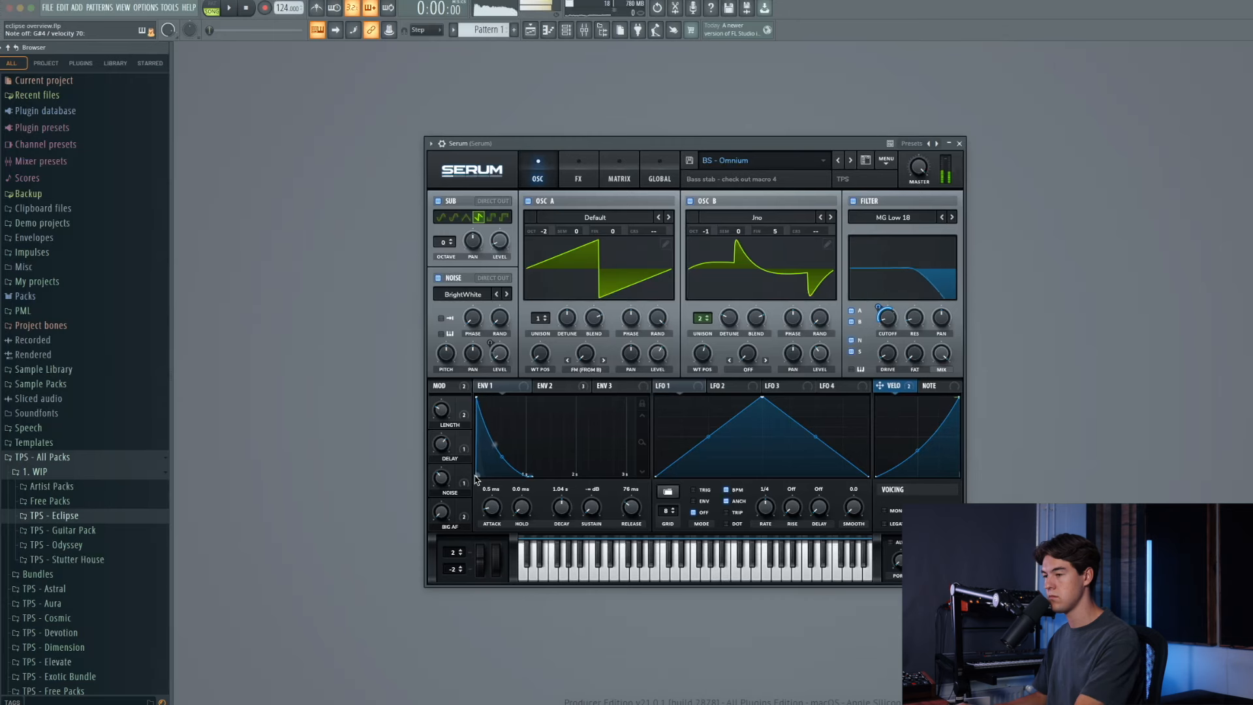
drag(443, 511, 455, 439)
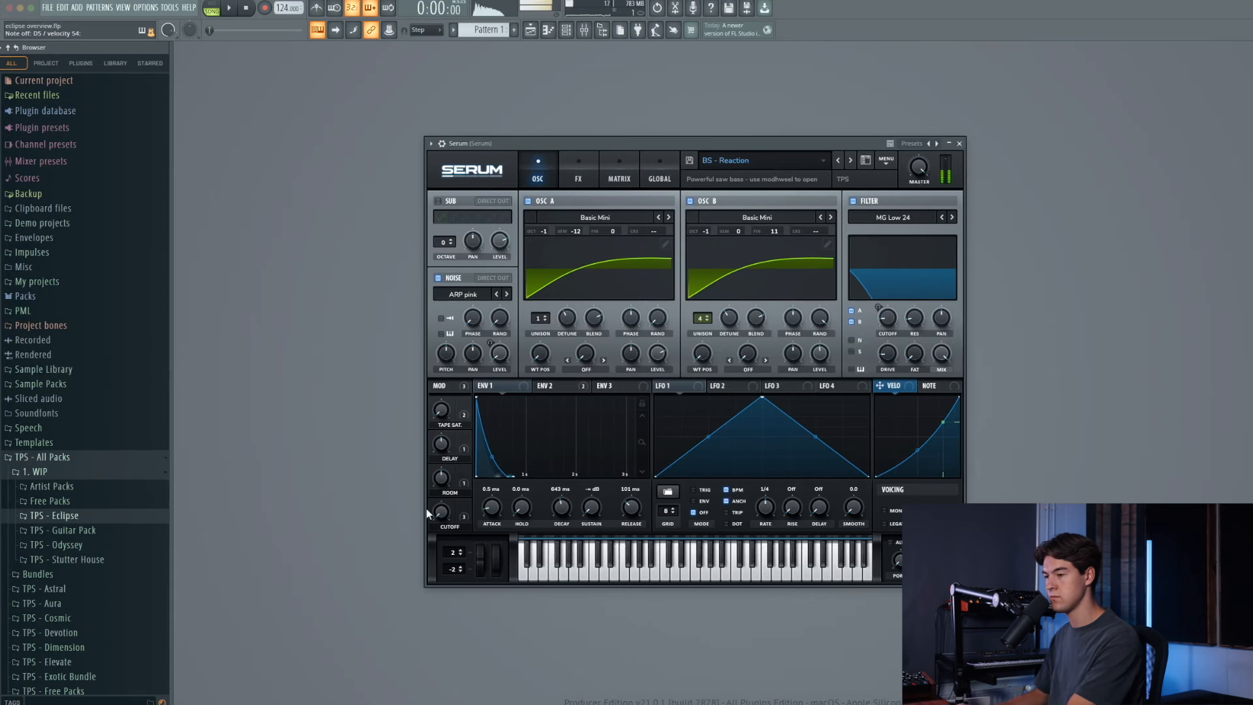
- Audition BS - Reaction and advance through the presets to the leads, from LD - Astrology to LD - Desire
mouse_move(444, 530)
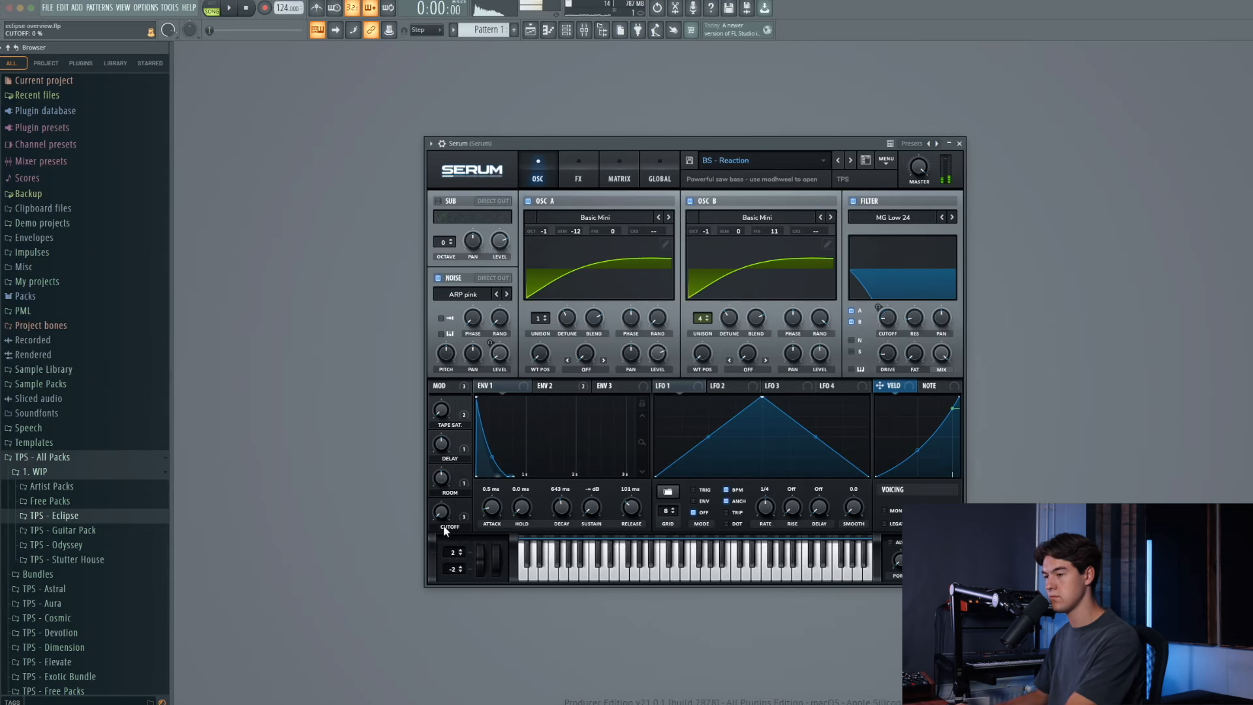
click(849, 160)
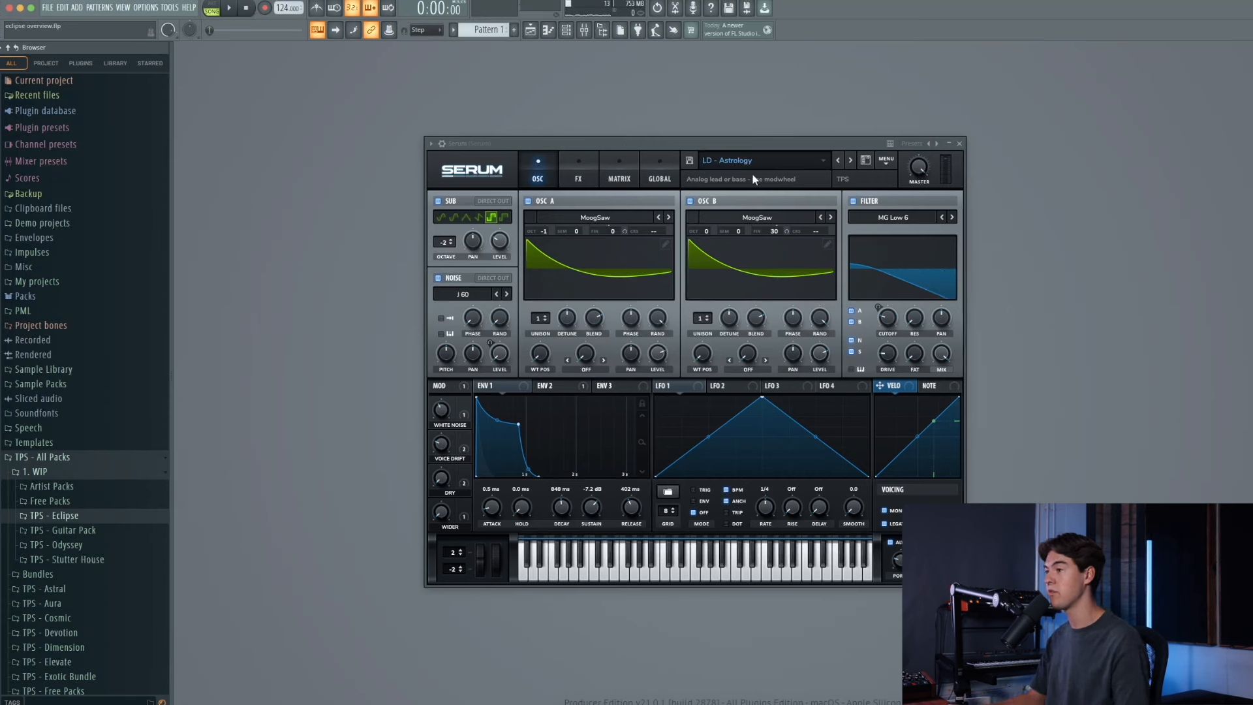
click(851, 160)
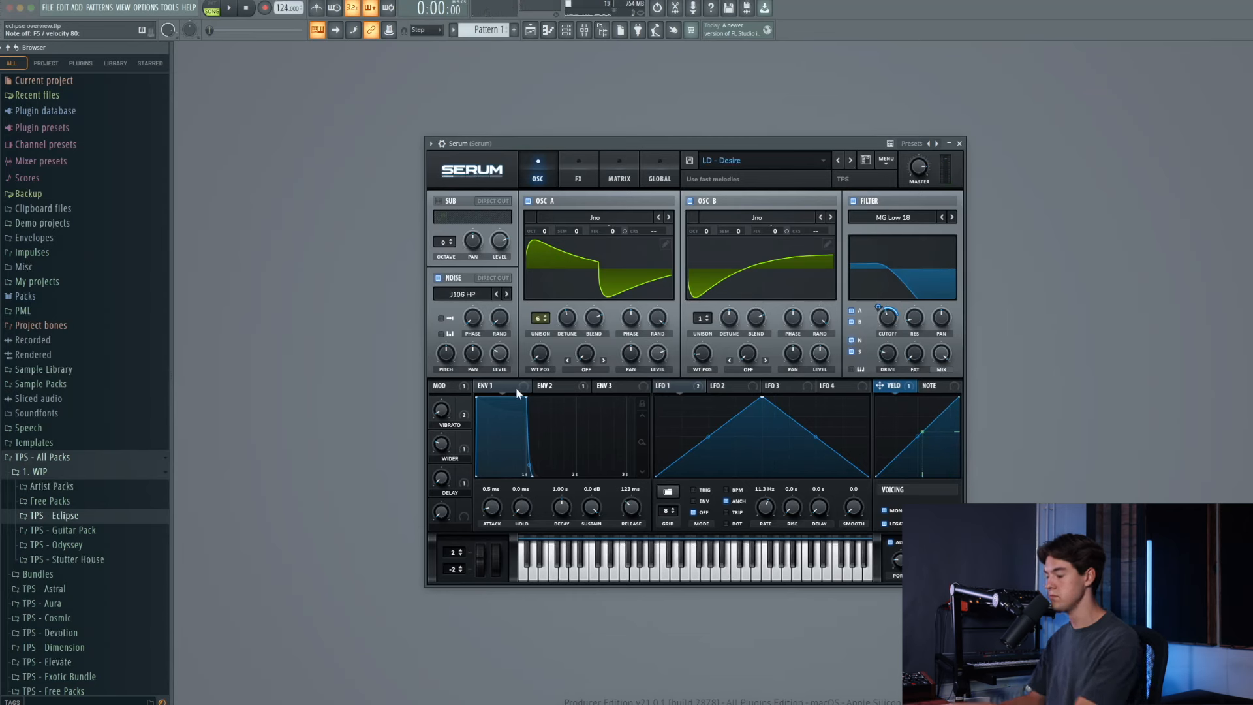
- Audition LD - Desire with its Vibrato macro raised, and advance through the lead presets past LD - Epilogue and LD - Giant
drag(442, 413, 441, 301)
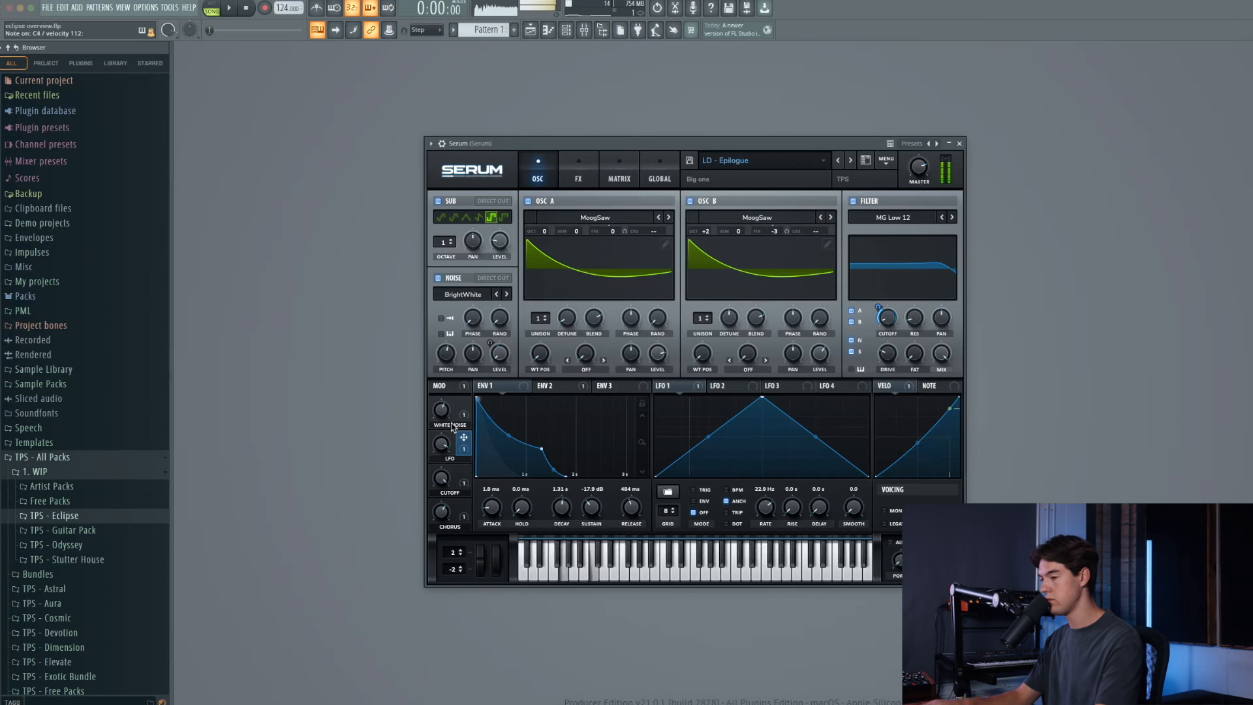
click(851, 161)
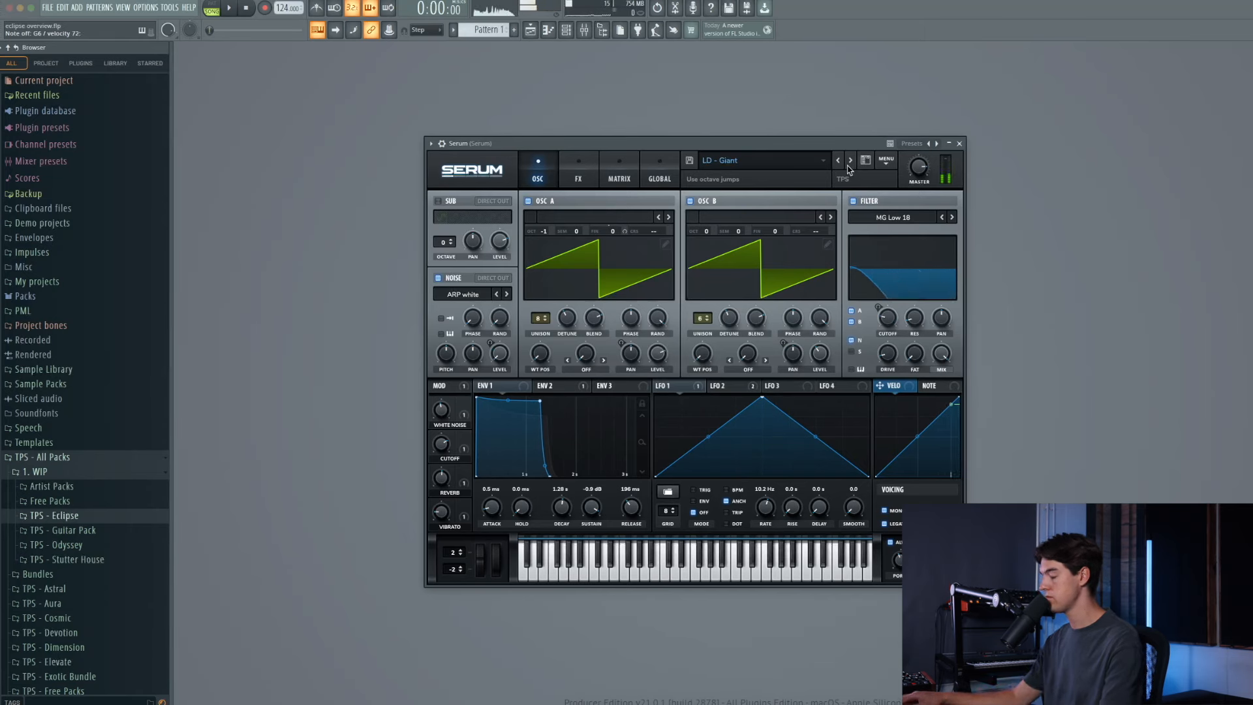
click(849, 162)
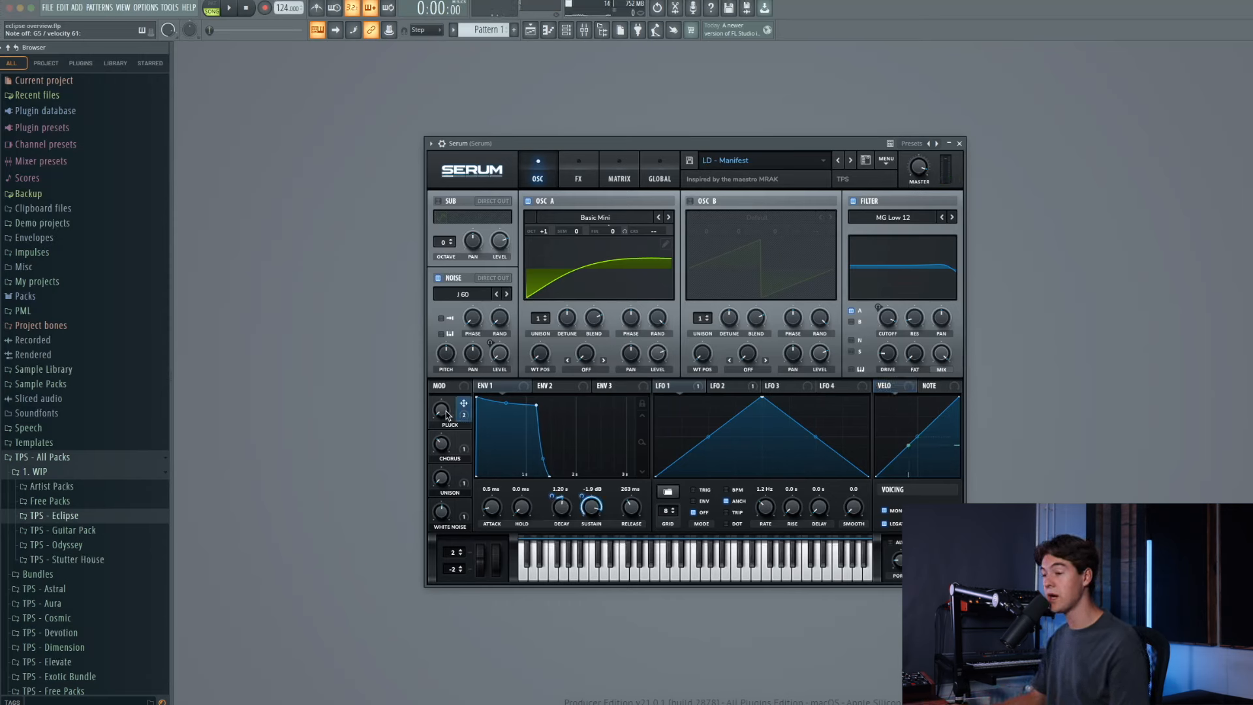
- Audition LD - Manifest with its Pluck macro raised and lowered, and LD - Metro with its Shorten macro adjusted
drag(446, 411, 470, 314)
drag(443, 415, 443, 487)
click(851, 161)
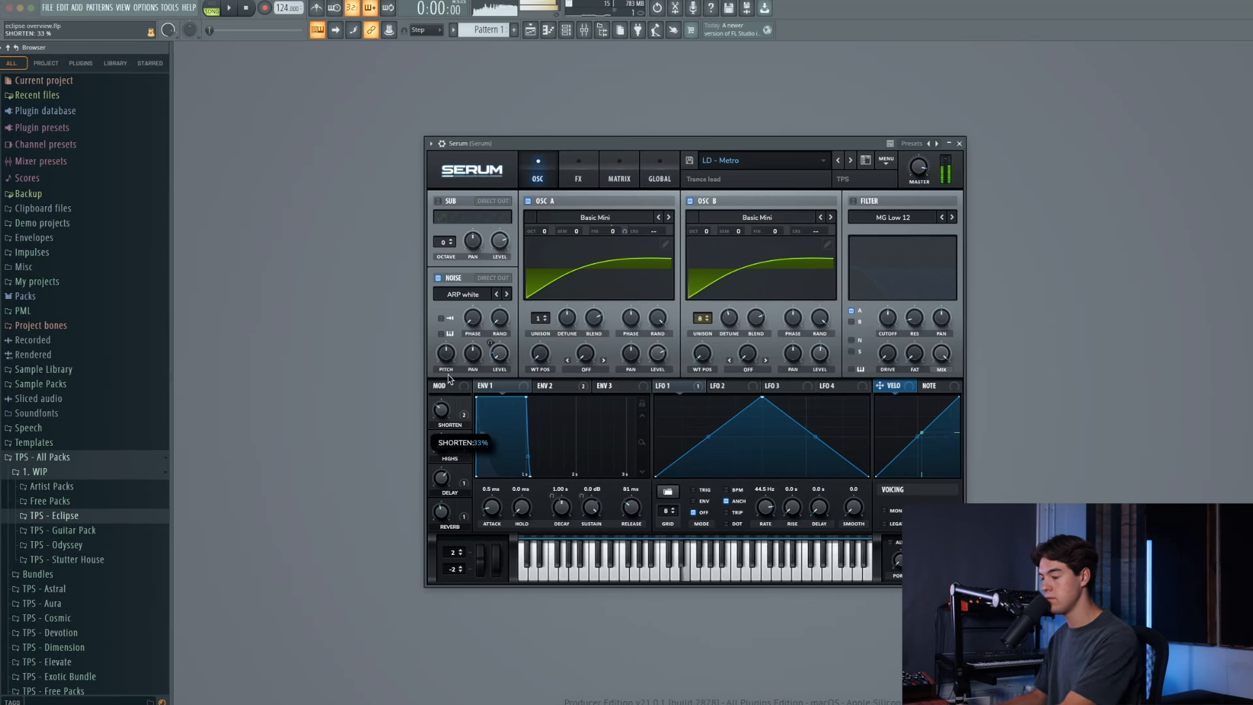
mouse_move(449, 373)
mouse_down()
mouse_move(460, 323)
mouse_move(465, 370)
mouse_up()
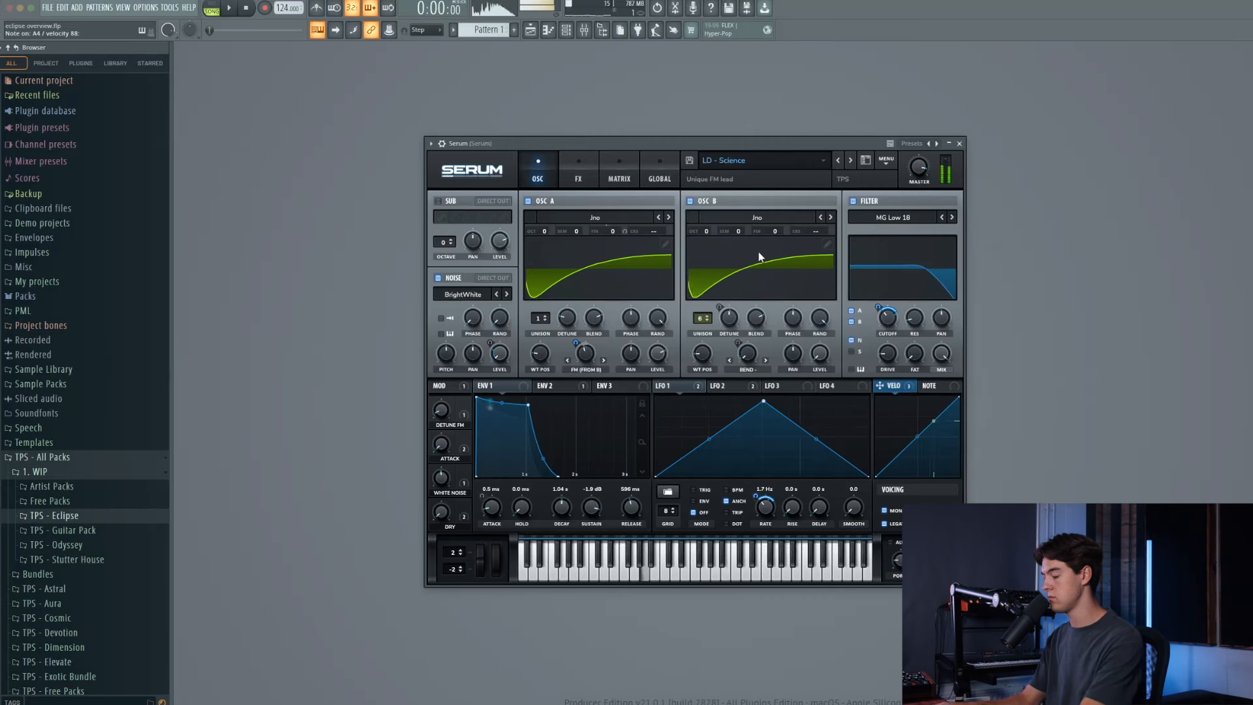
- Audition LD - Science with its White Noise macro at 34% and its Attack macro raised
mouse_move(443, 454)
mouse_down()
mouse_move(451, 366)
mouse_move(444, 451)
mouse_up()
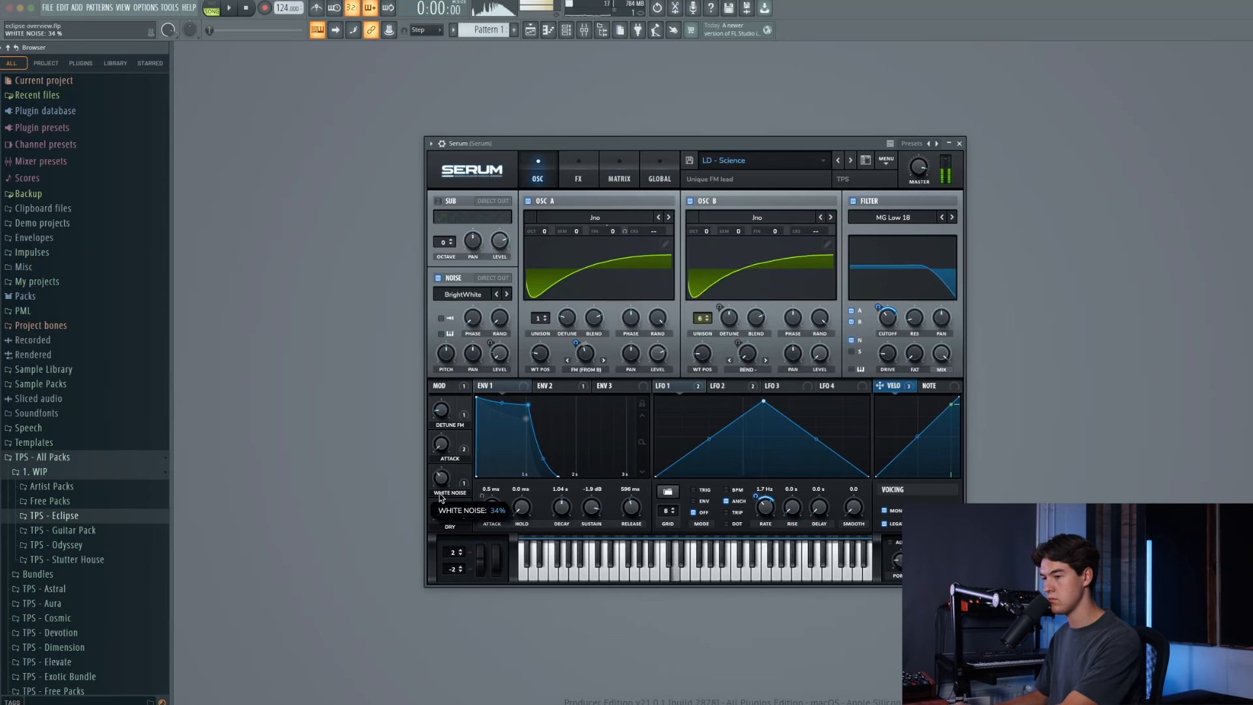
click(444, 450)
drag(444, 450, 453, 412)
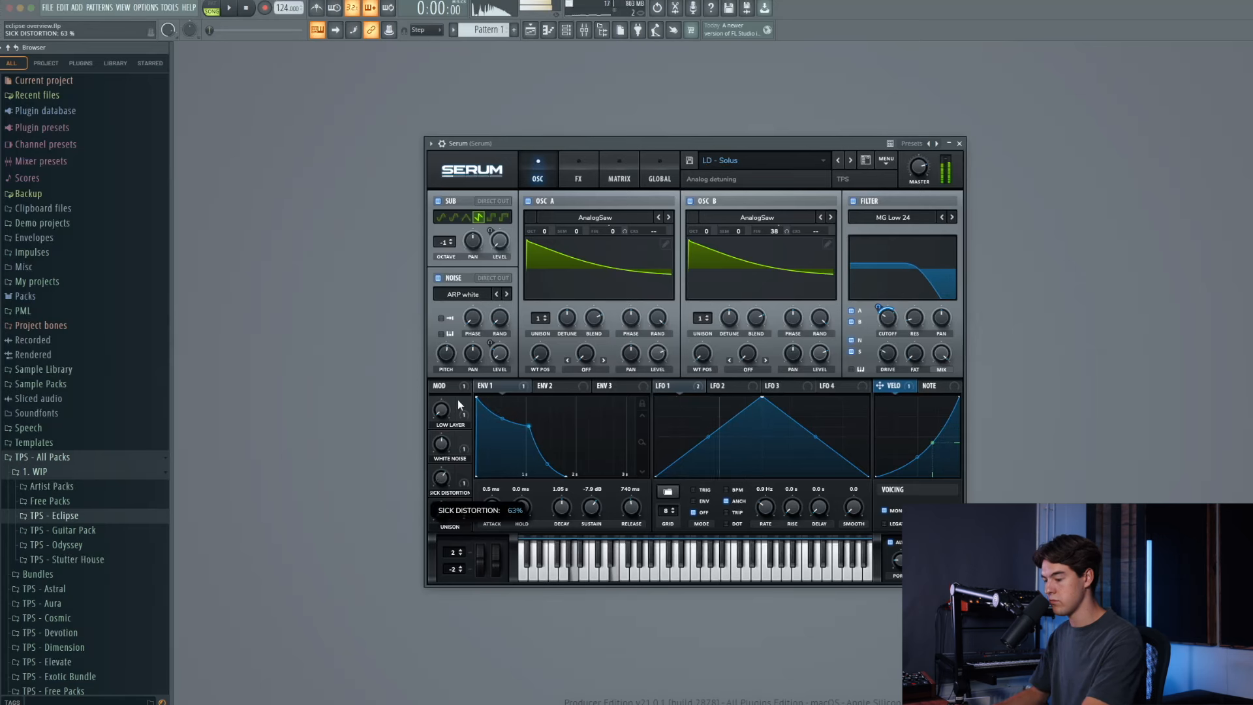
- Audition LD - Solus with its Low Layer macro raised, and PL - Follower with its LFO Rate macro lowered
mouse_move(457, 399)
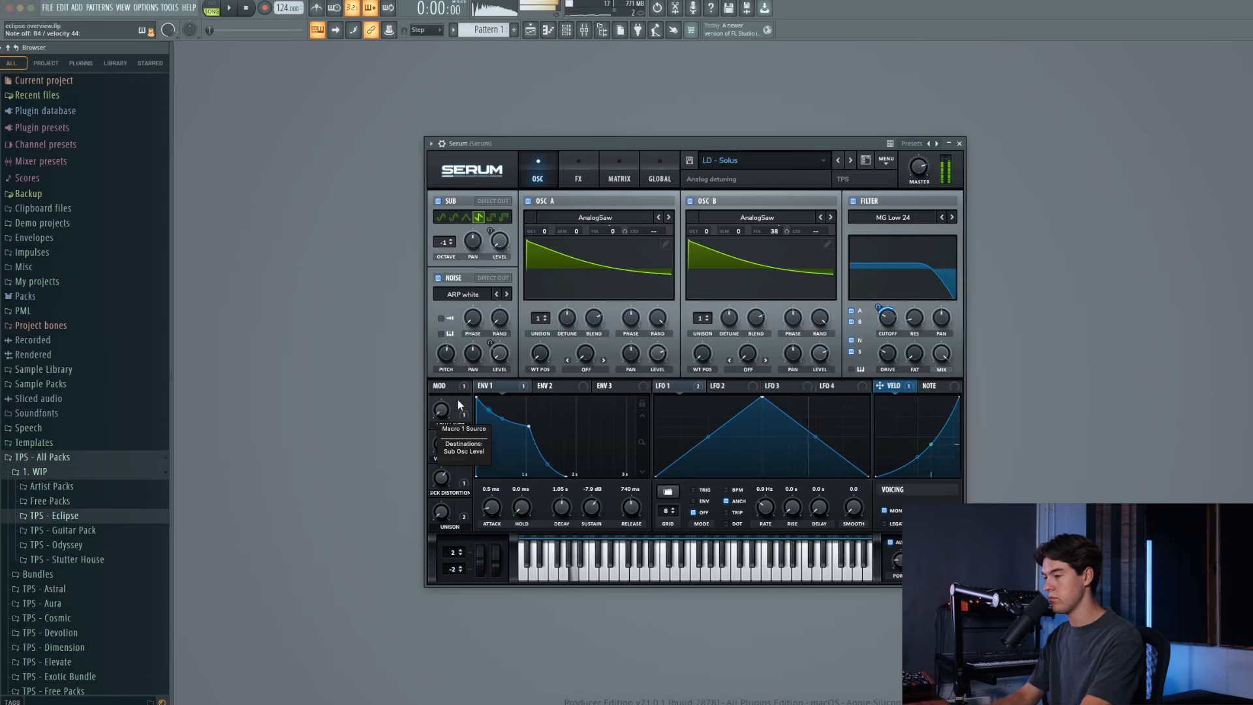
drag(445, 410, 450, 357)
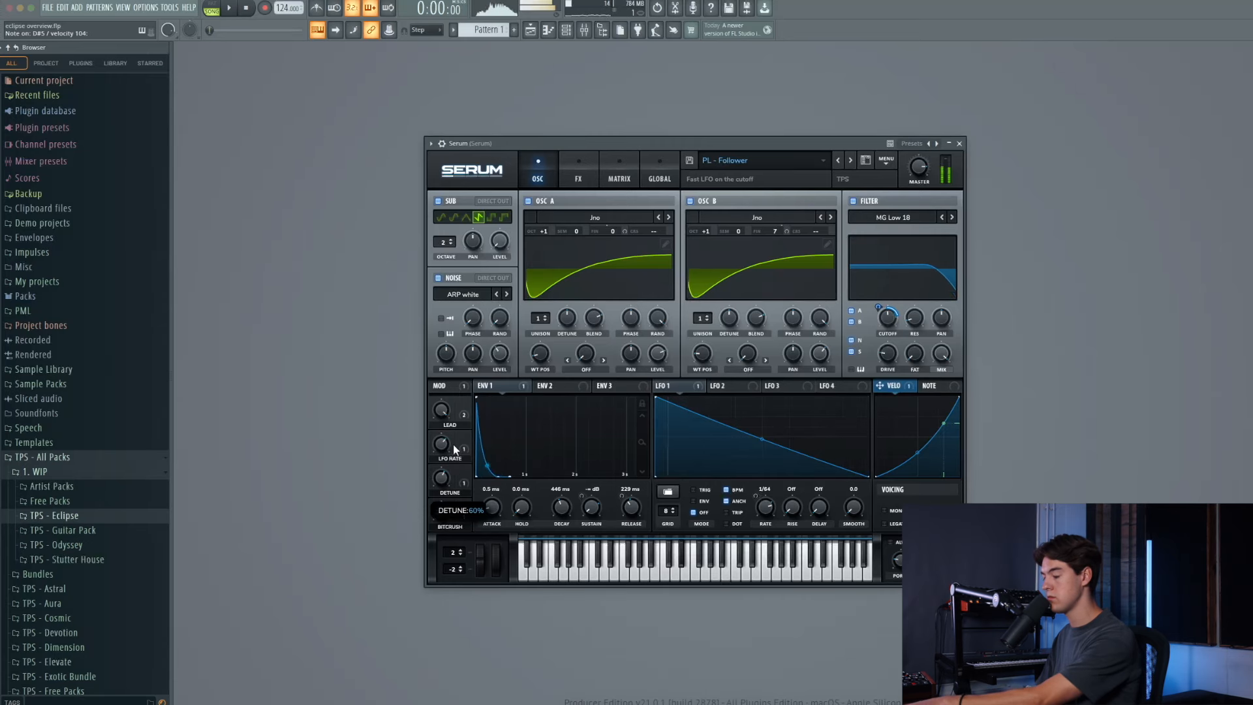
drag(453, 443, 441, 473)
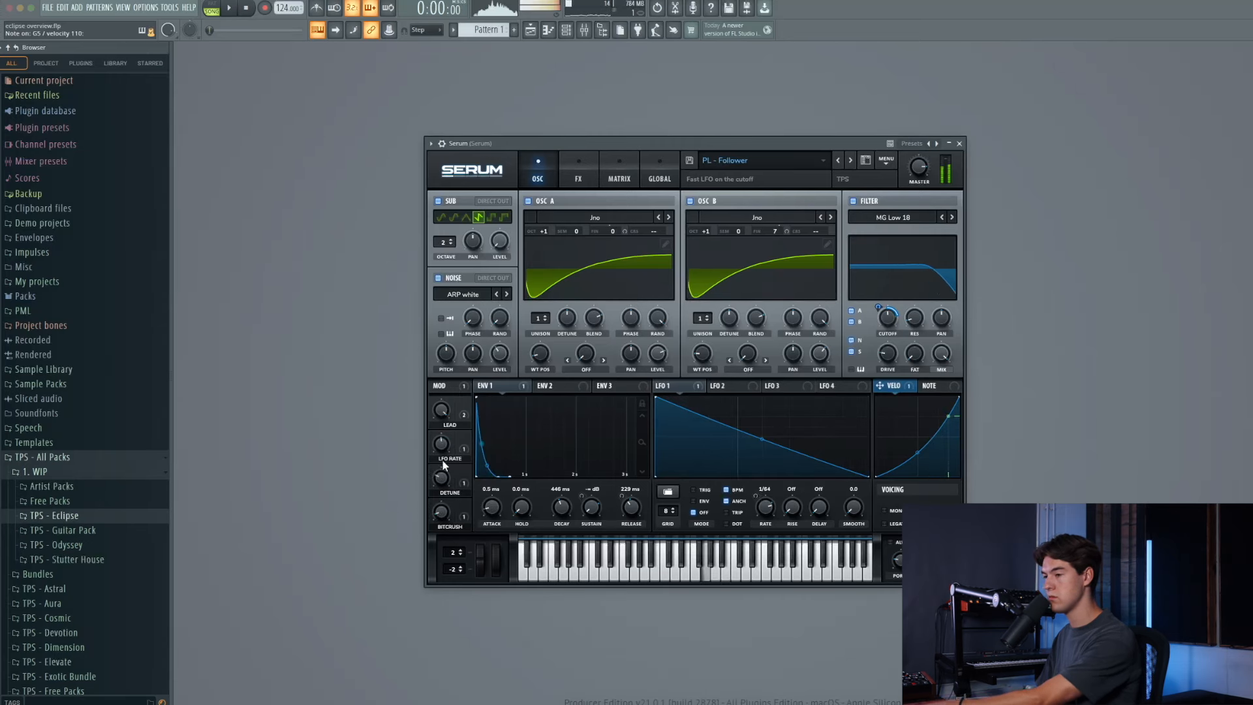
click(851, 161)
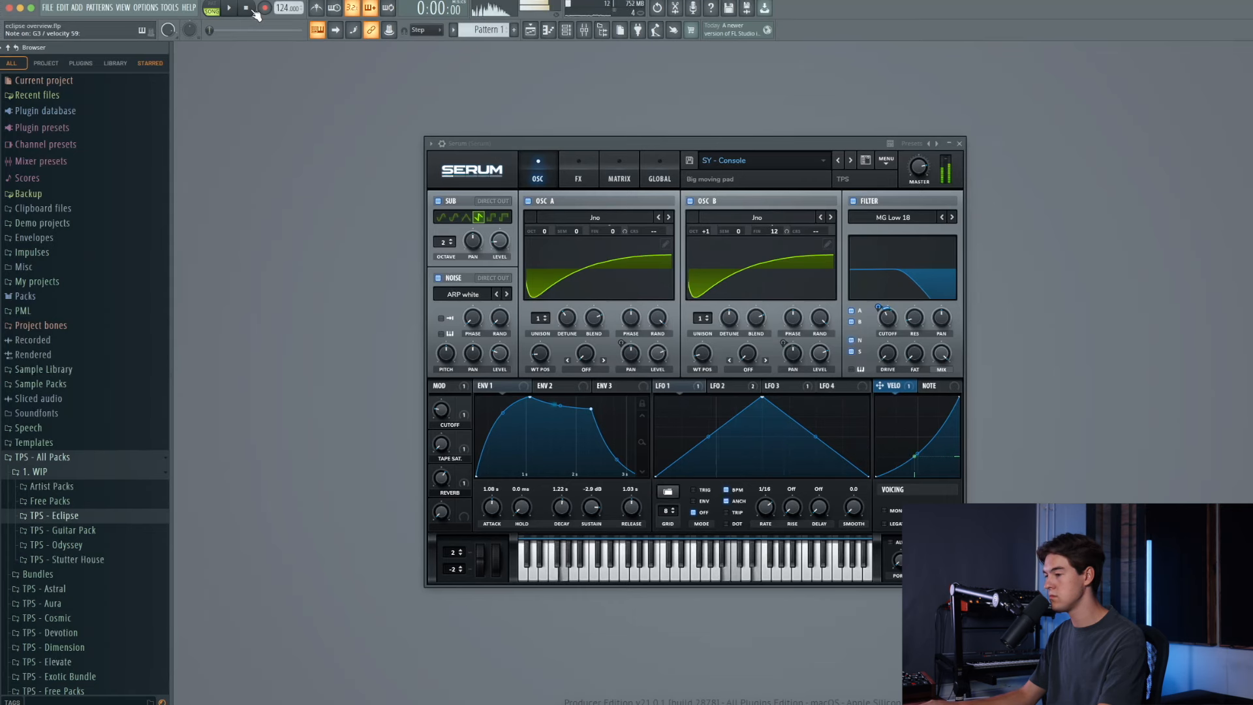
- Examine the note and velocity curves of SY - Dissolve, and audition SY - Lumen with its Pad macro raised
click(850, 160)
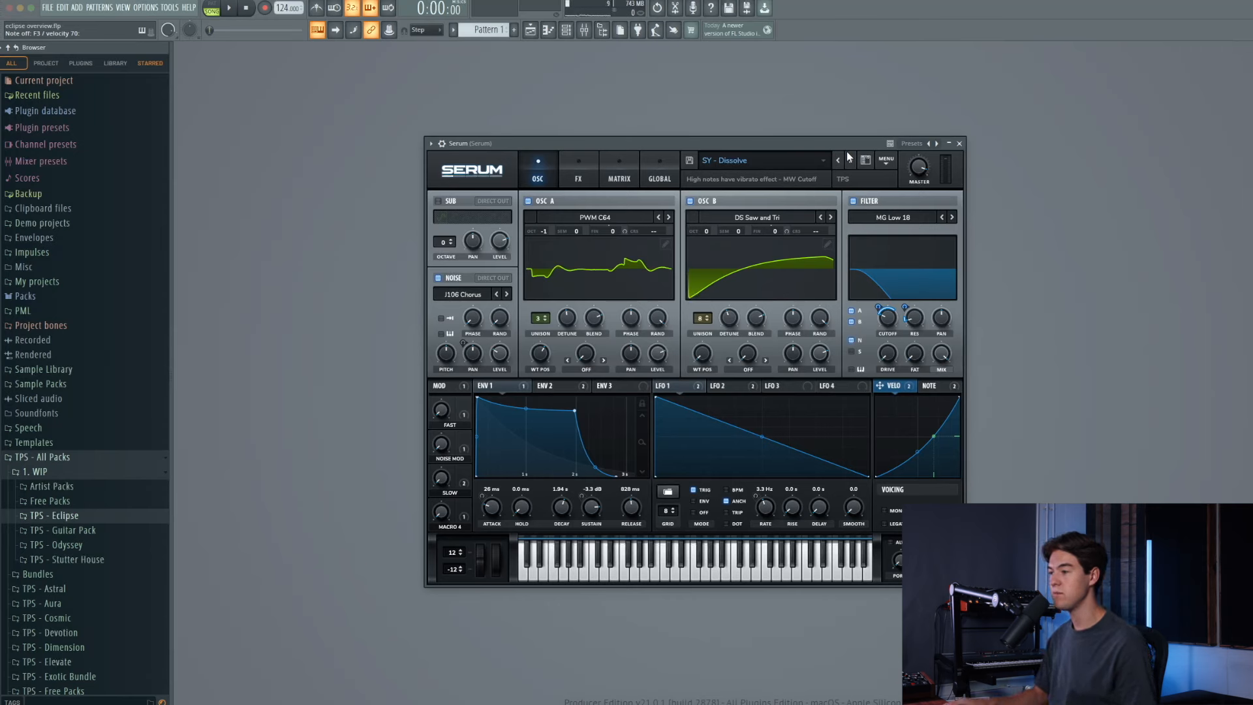
click(931, 387)
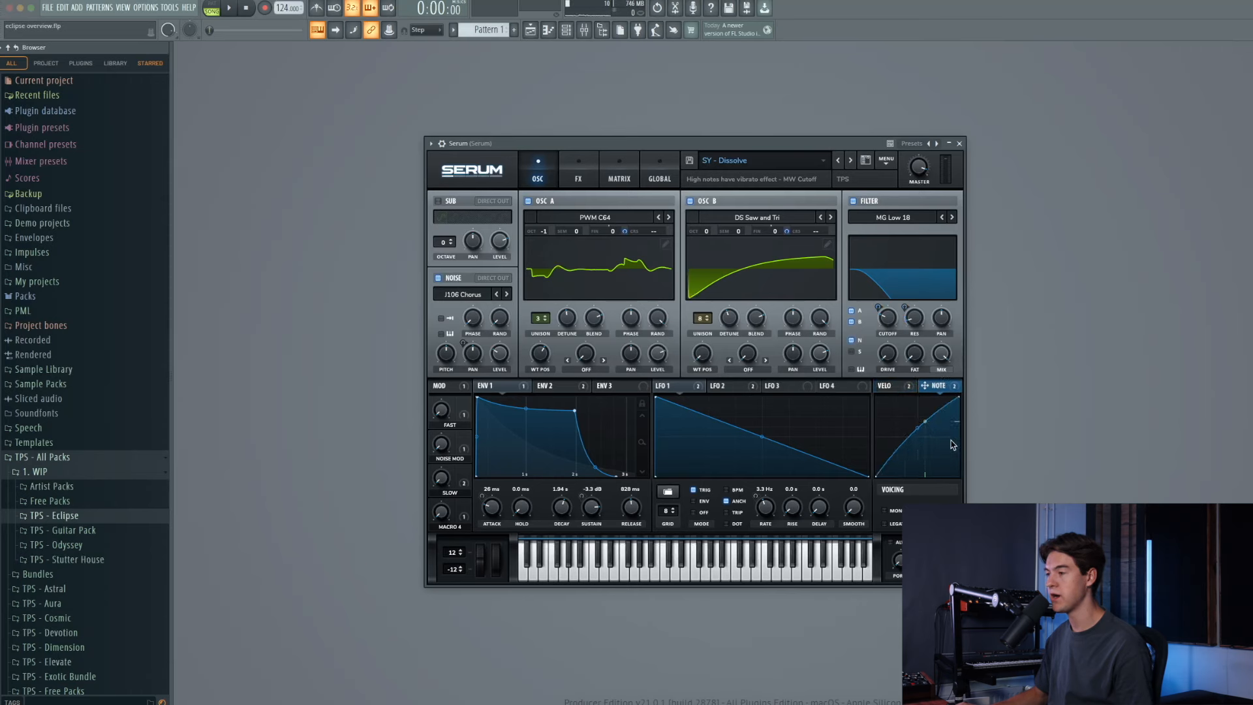
click(894, 388)
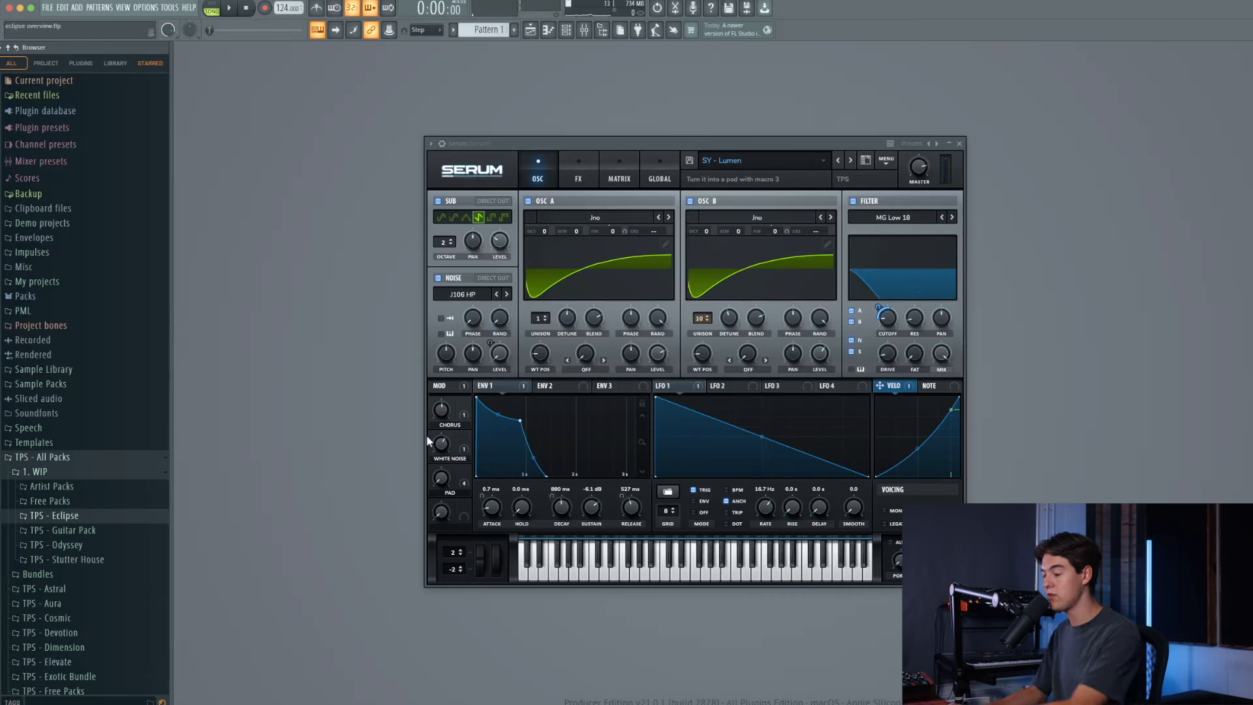
drag(443, 482, 445, 459)
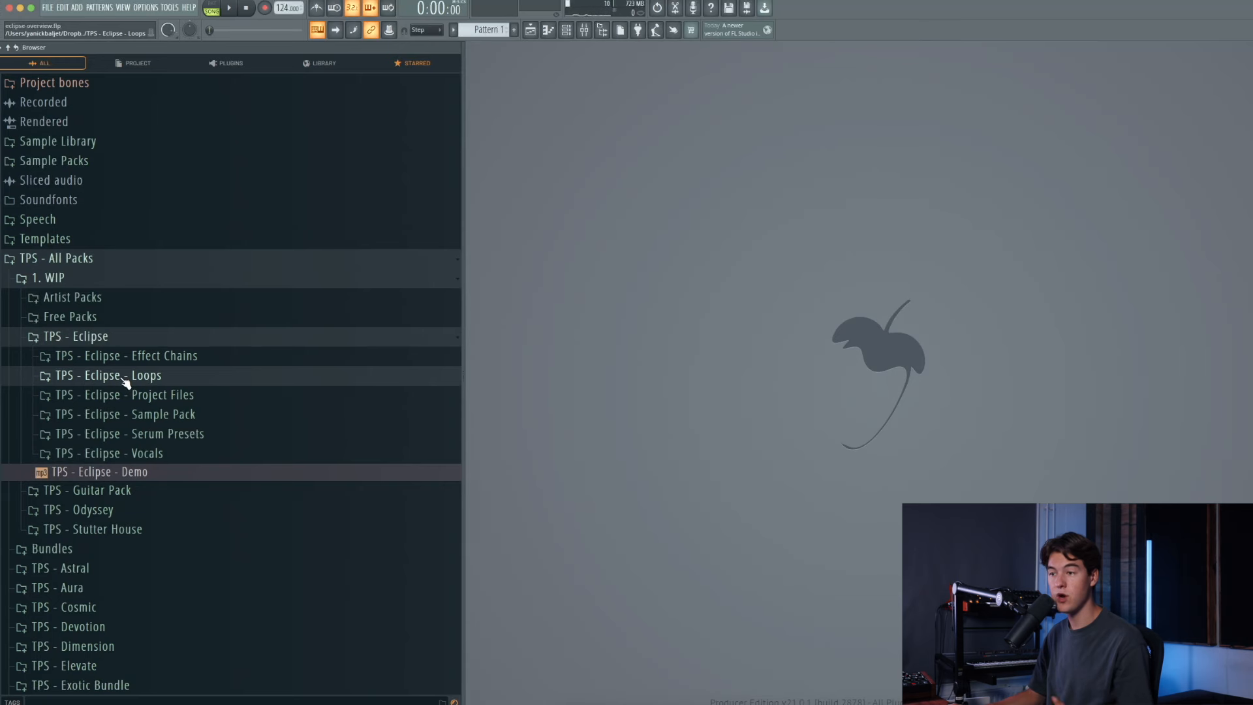
- Audition the bass loops in the Eclipse Loops folder, including Bass Loops 01 F, 04 F# and 06 G, and collapse the Bass Loops folder
click(125, 381)
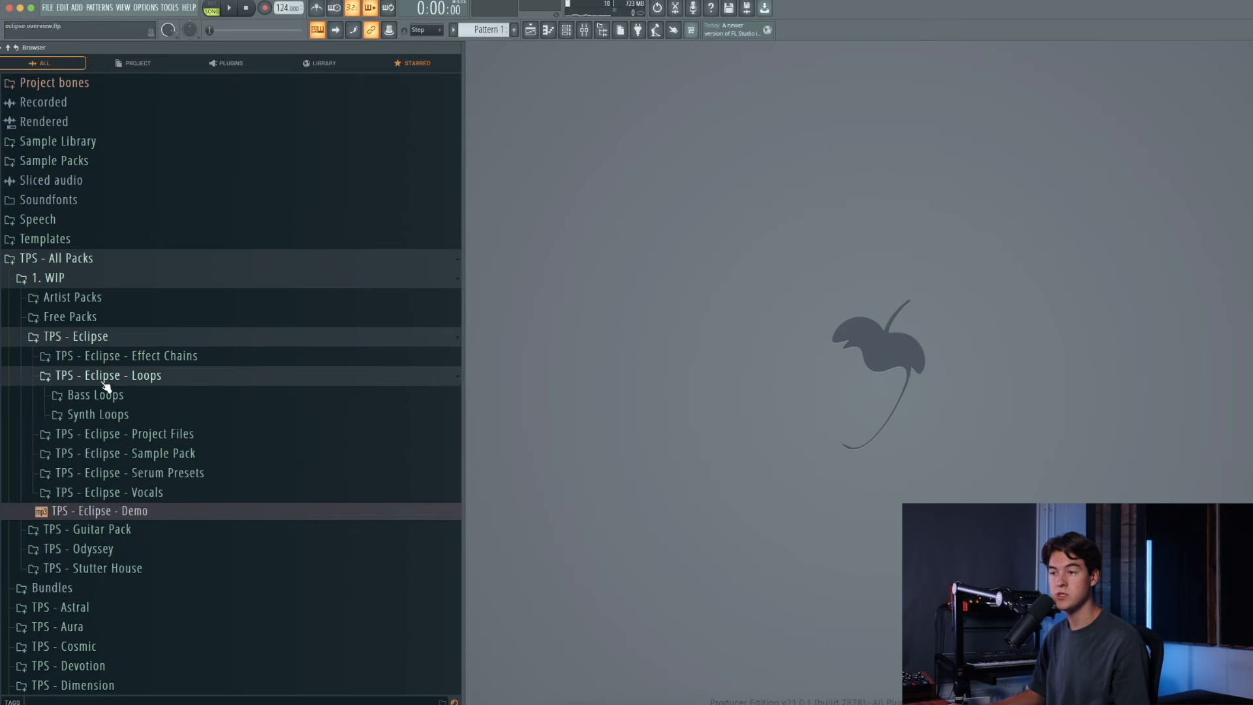
click(104, 395)
scroll(112, 394, down, 2)
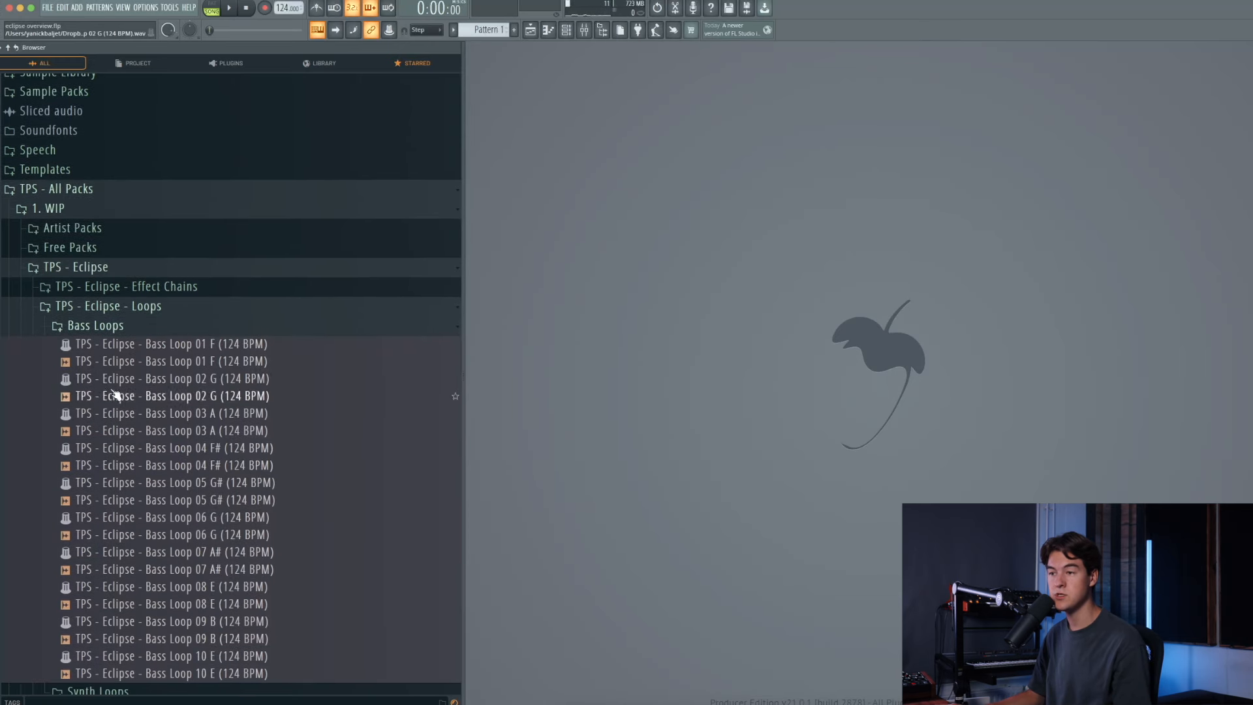
click(184, 370)
scroll(185, 370, down, 2)
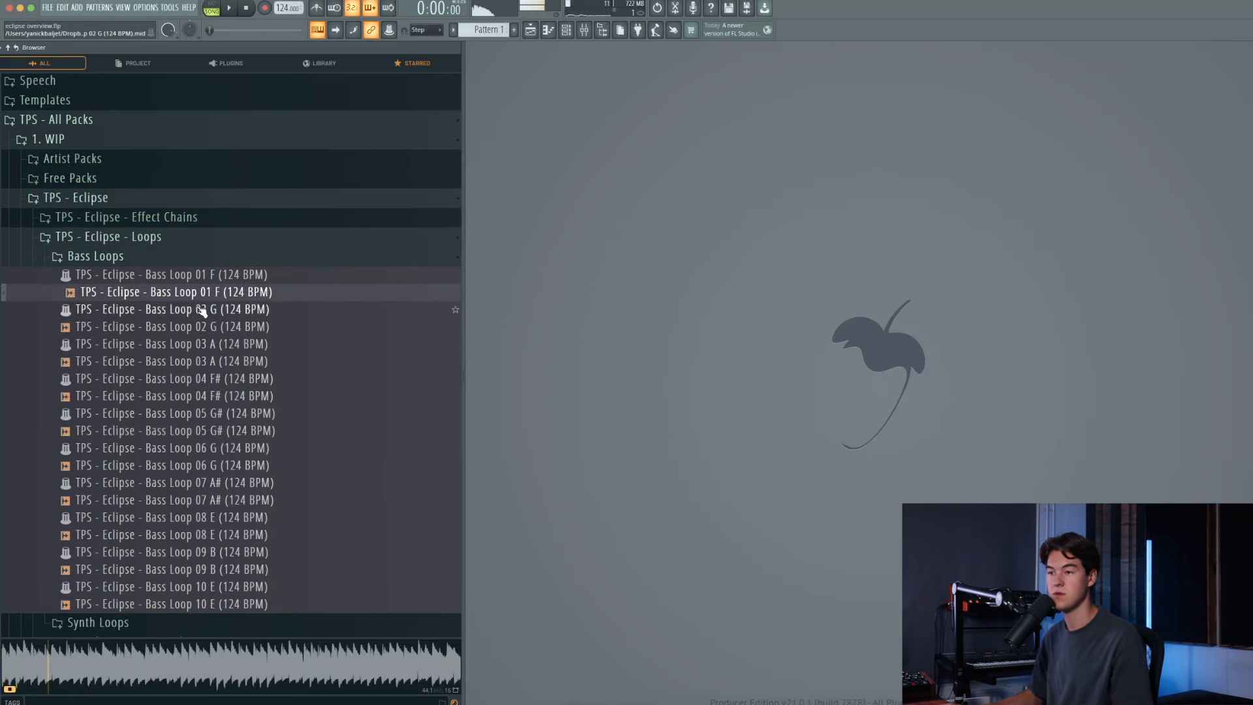
scroll(186, 399, down, 2)
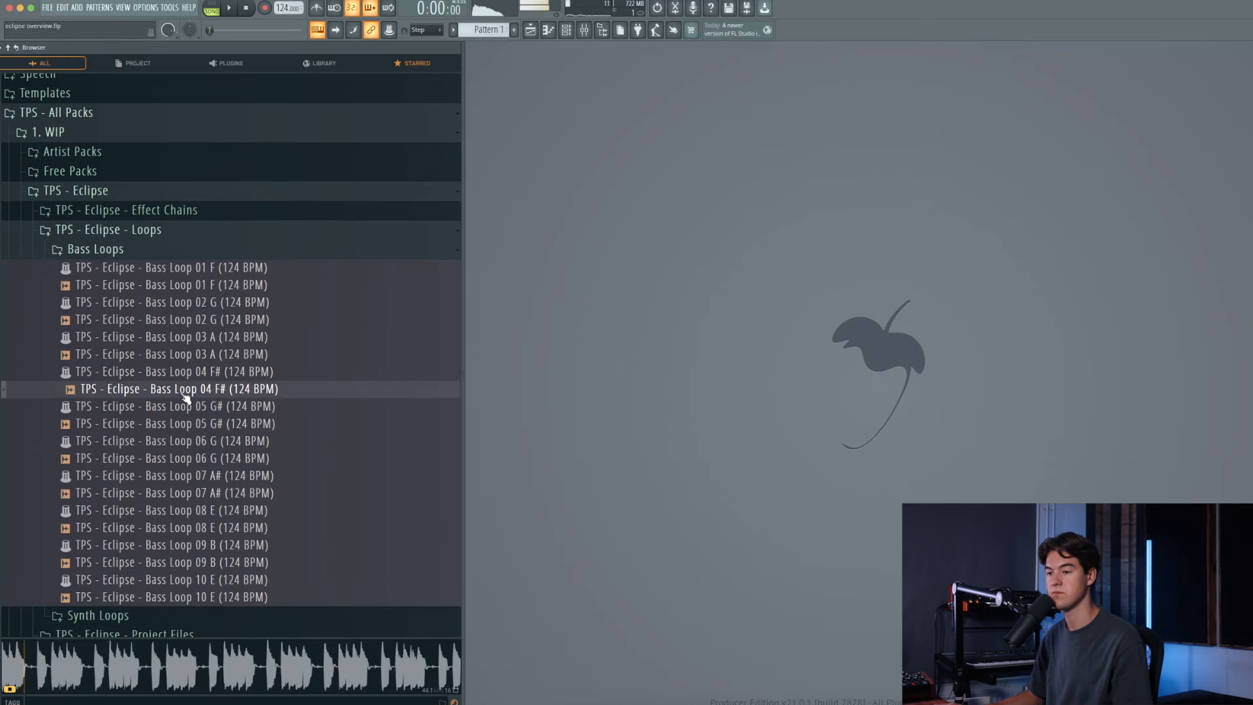
click(189, 400)
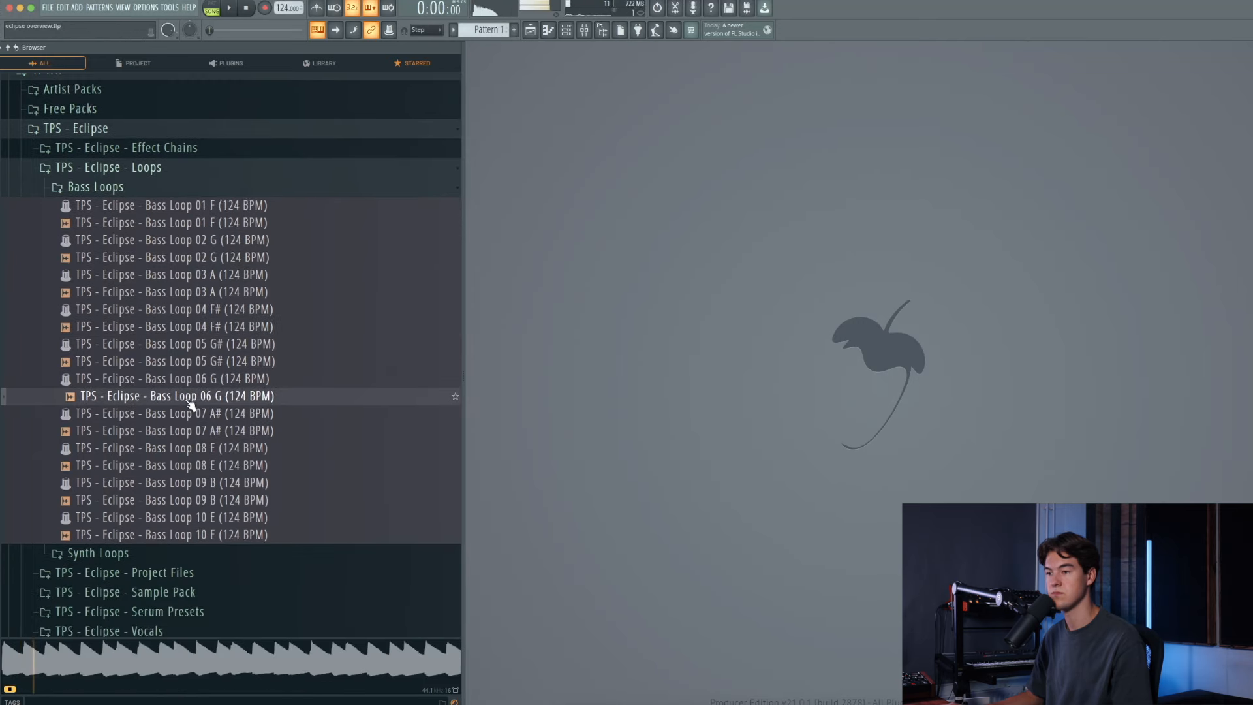
click(94, 188)
- Audition Synth Loops 01 Amin, 03 Gmin, 08 Gmin and 09 Fmin, and collapse the Loops folder
click(84, 206)
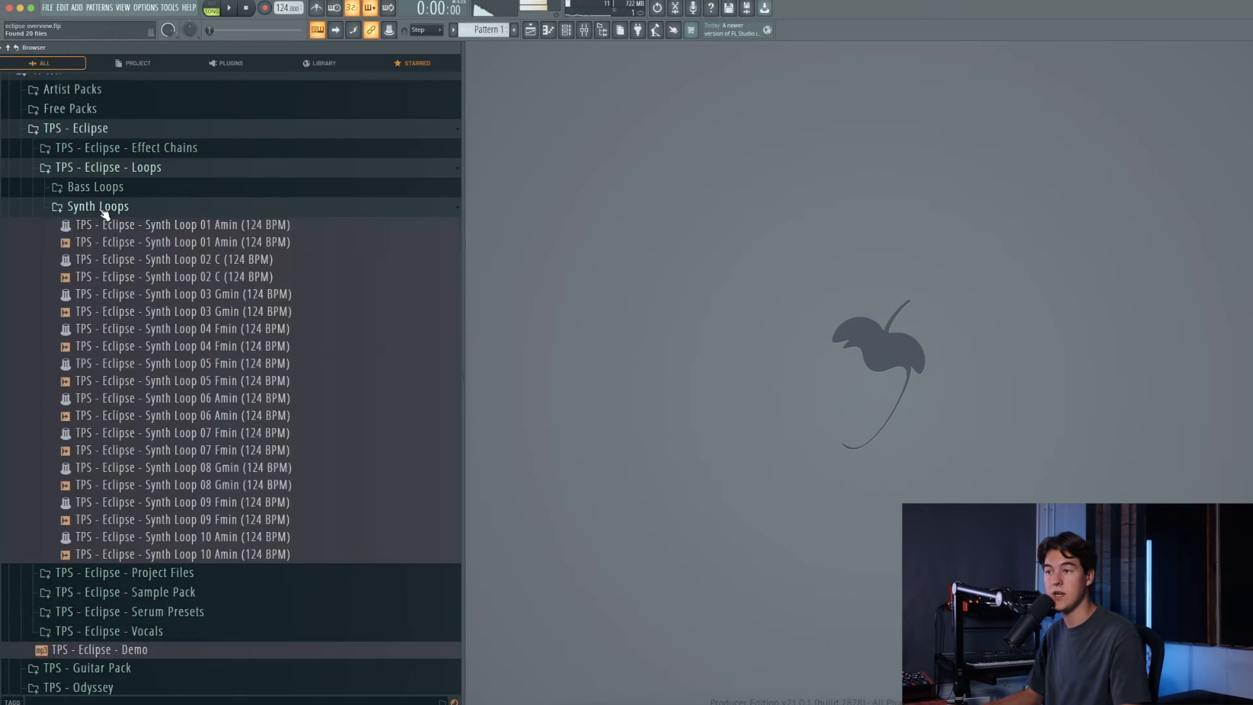
click(120, 242)
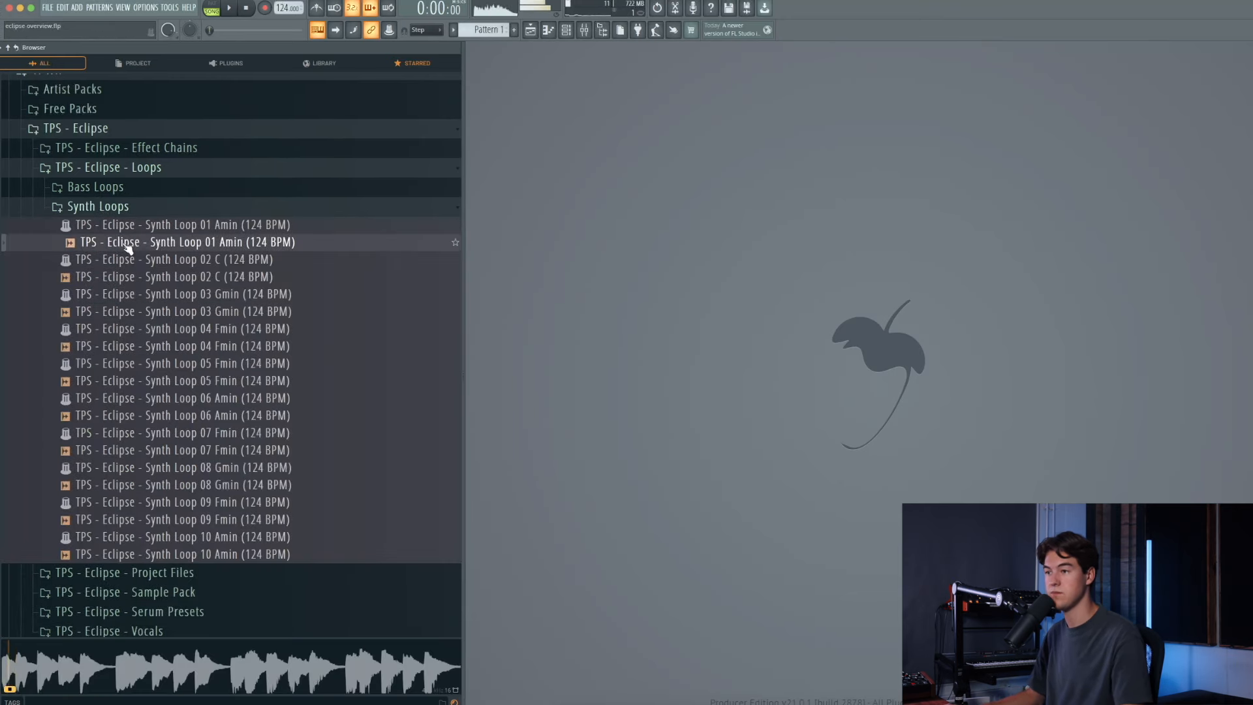
click(155, 318)
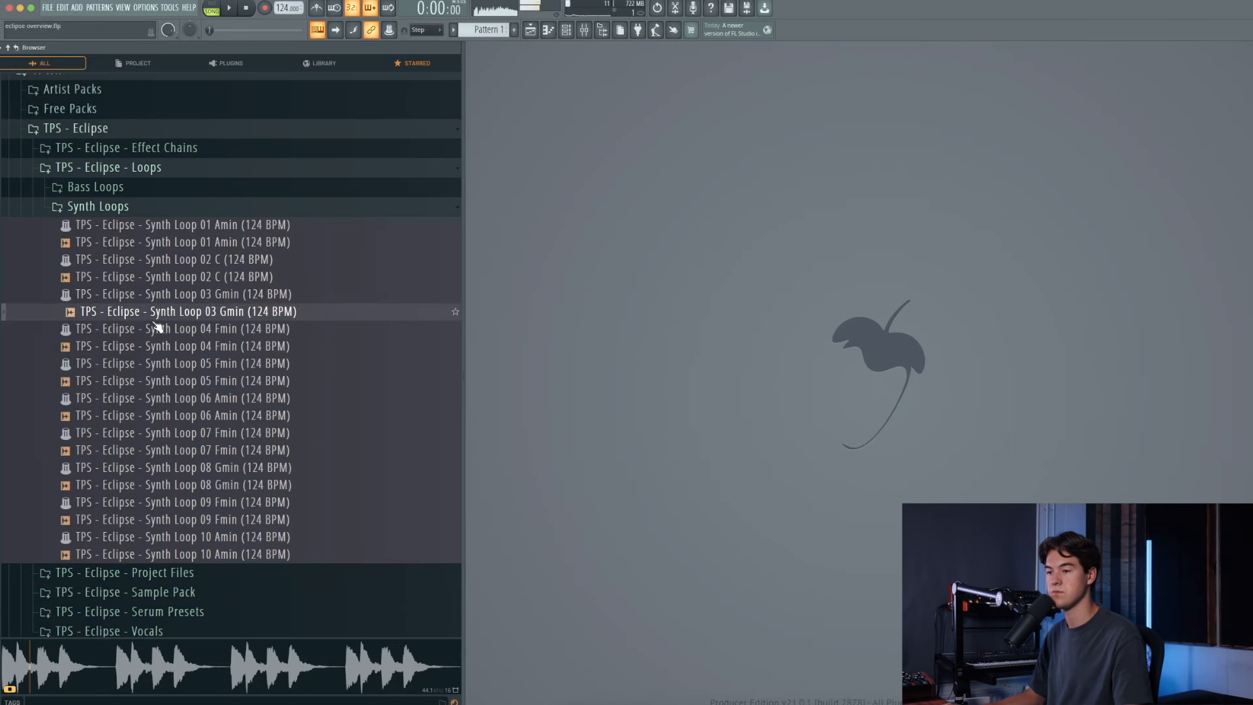
click(178, 486)
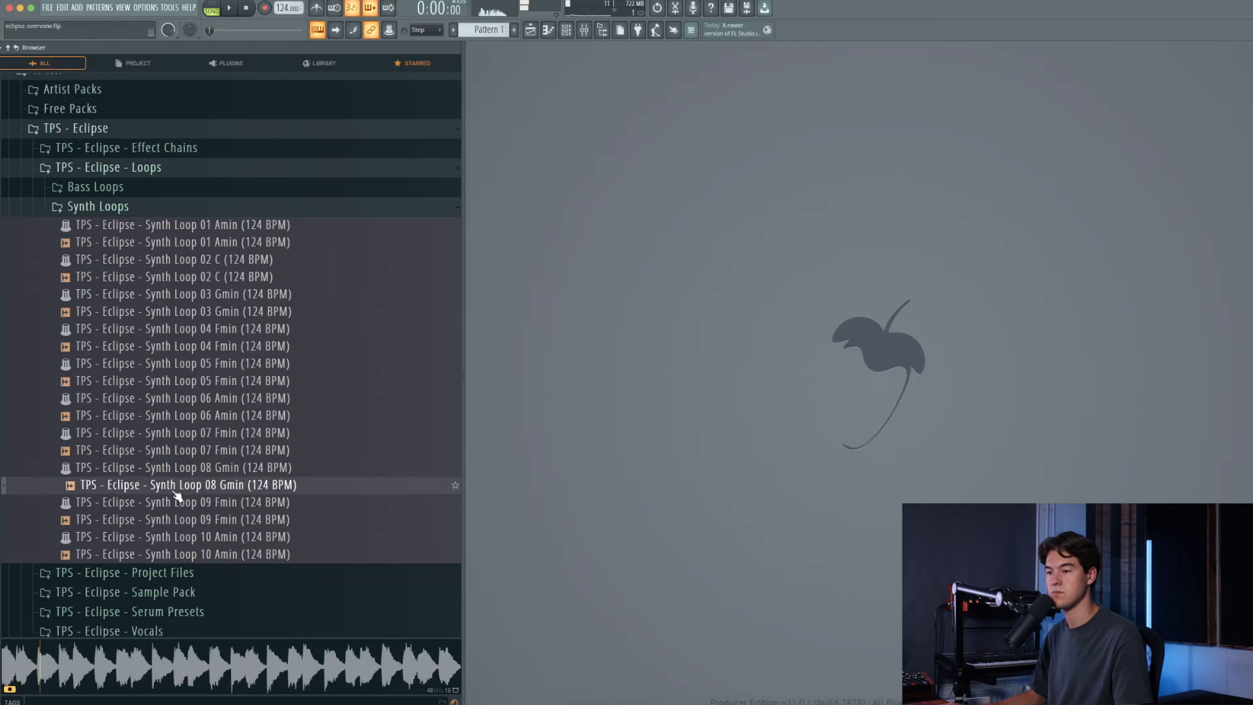
click(199, 519)
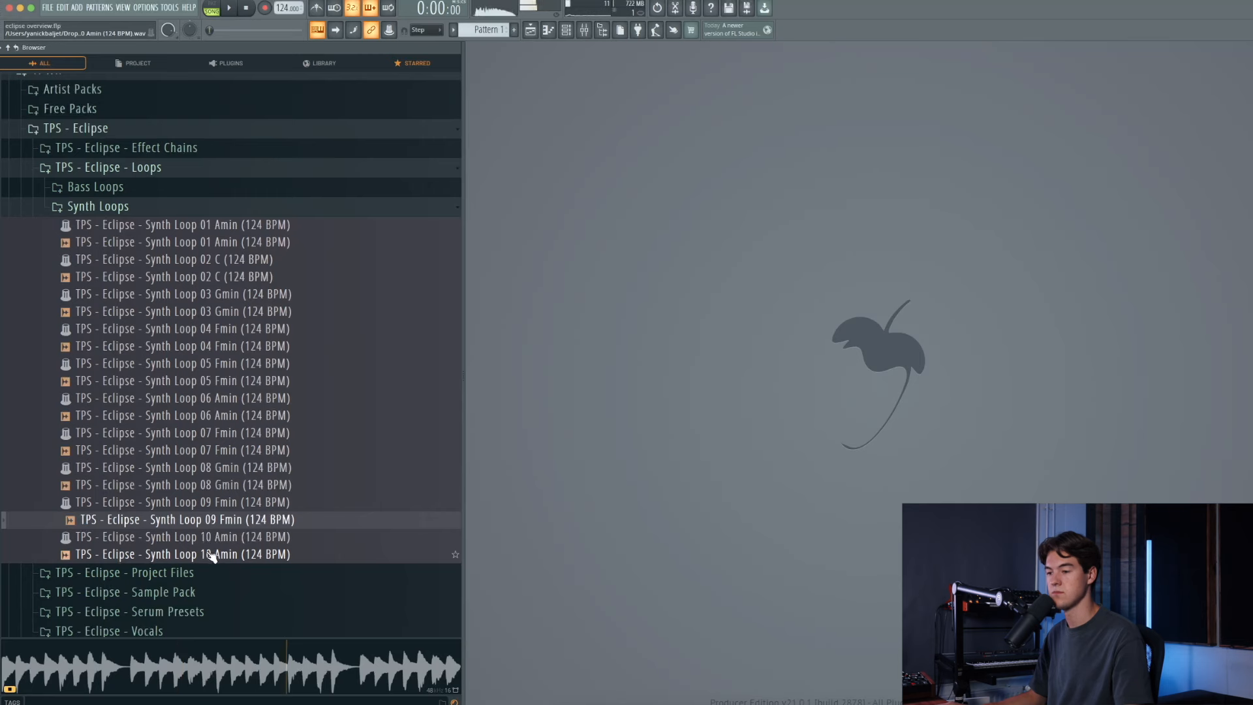
click(117, 207)
click(134, 168)
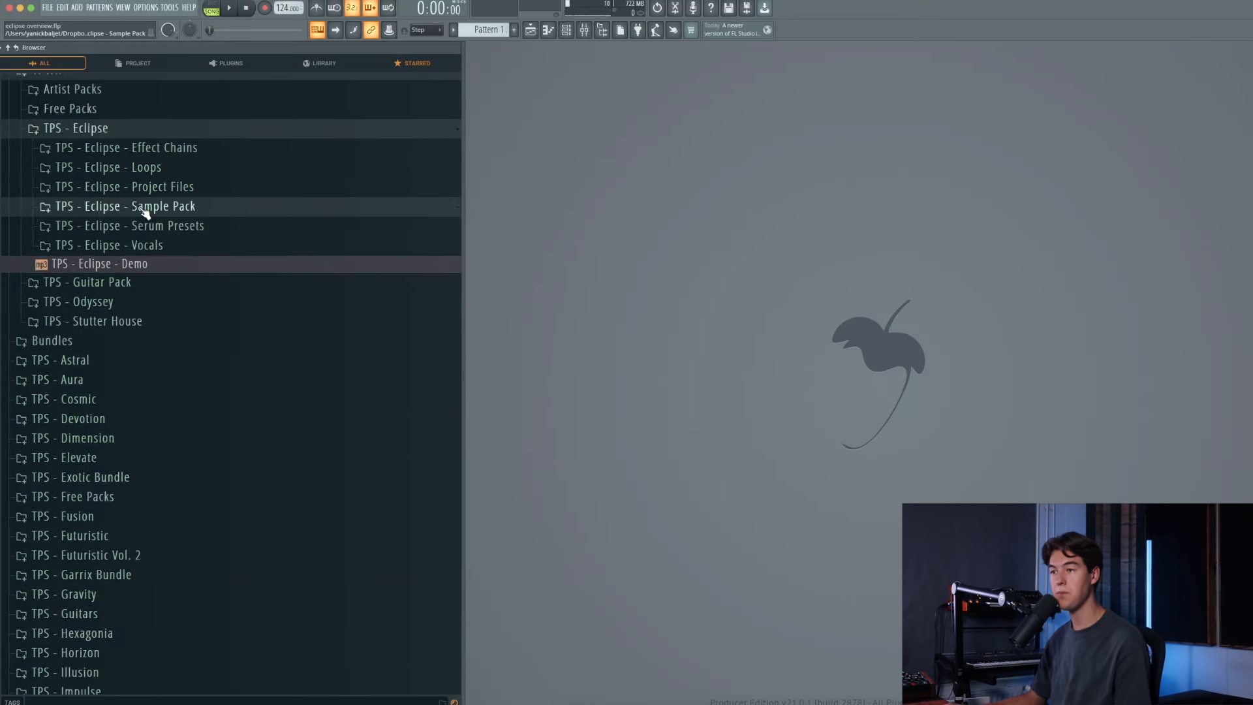
- Audition a selection of one-shots in the Sample Pack's Bass Shots folder, from Bass Shot 02 C through to Bass Shot 20 C
click(135, 206)
click(134, 225)
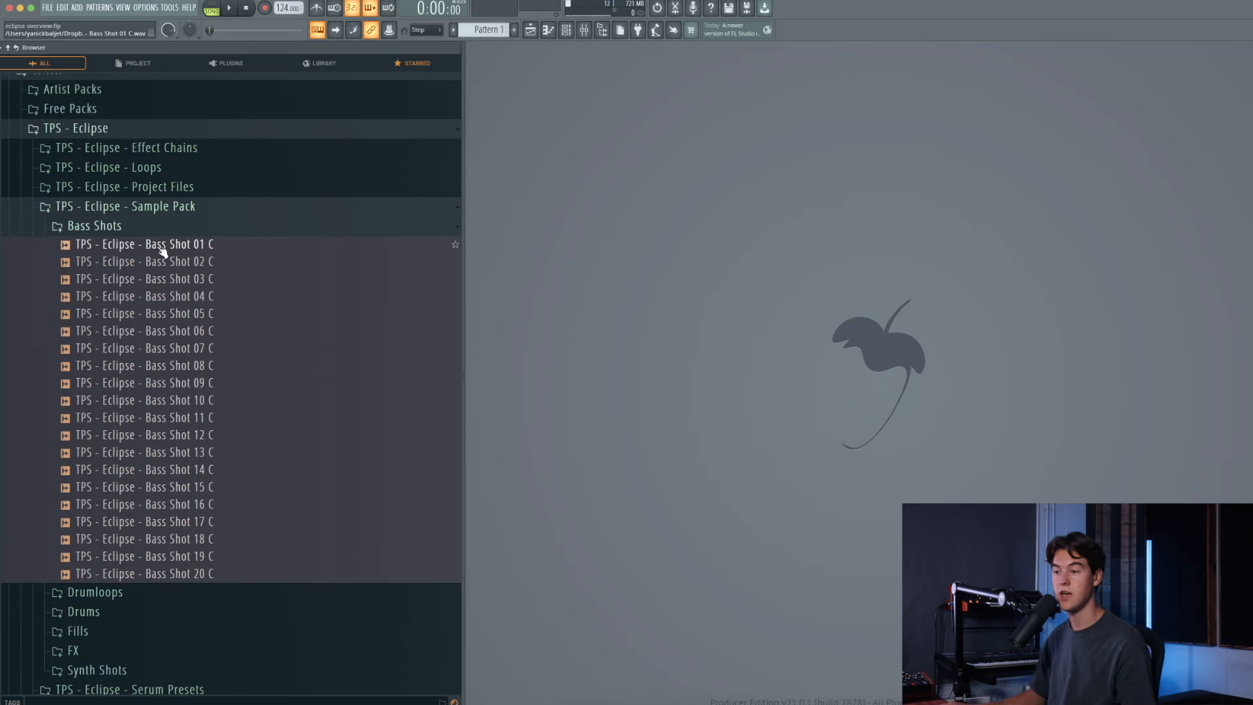
click(183, 268)
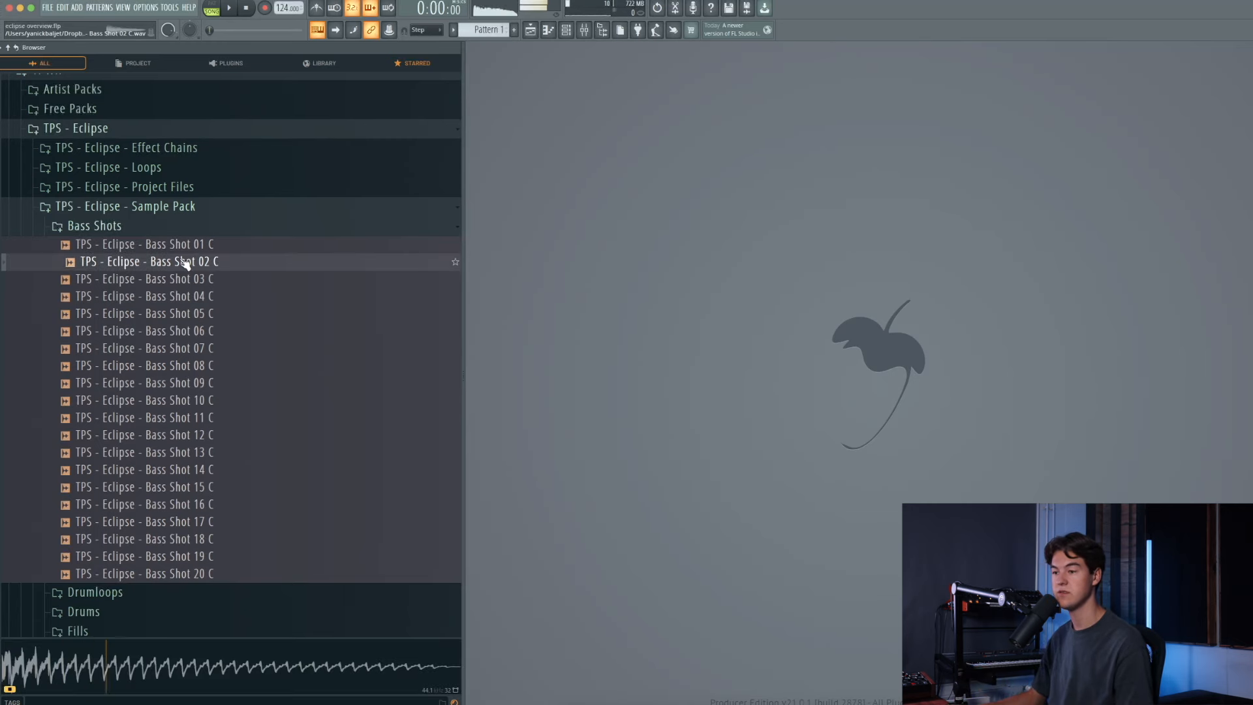
click(189, 297)
click(204, 388)
click(207, 469)
click(209, 504)
click(209, 538)
right_click(210, 560)
click(197, 573)
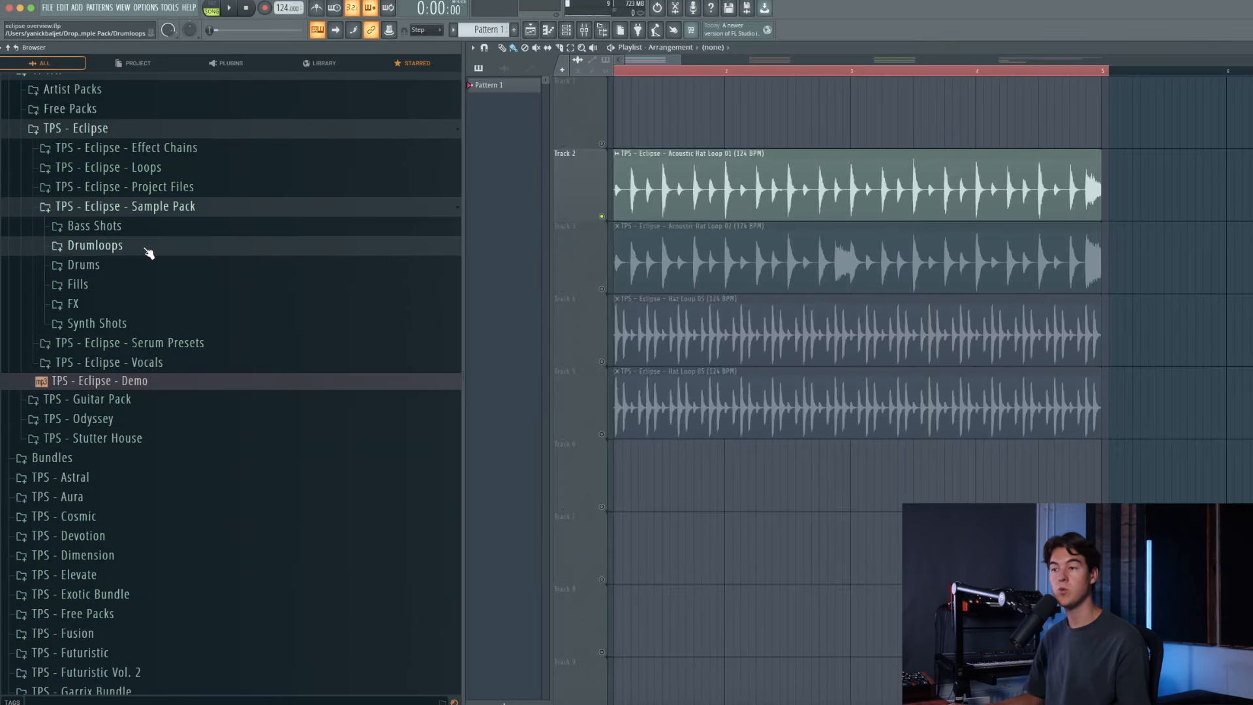
- Expand the Drumloops folder and play Acoustic Hat Loop 01, Acoustic Hat Loop 02 and Hat Loop 05 soloed in the playlist
click(149, 253)
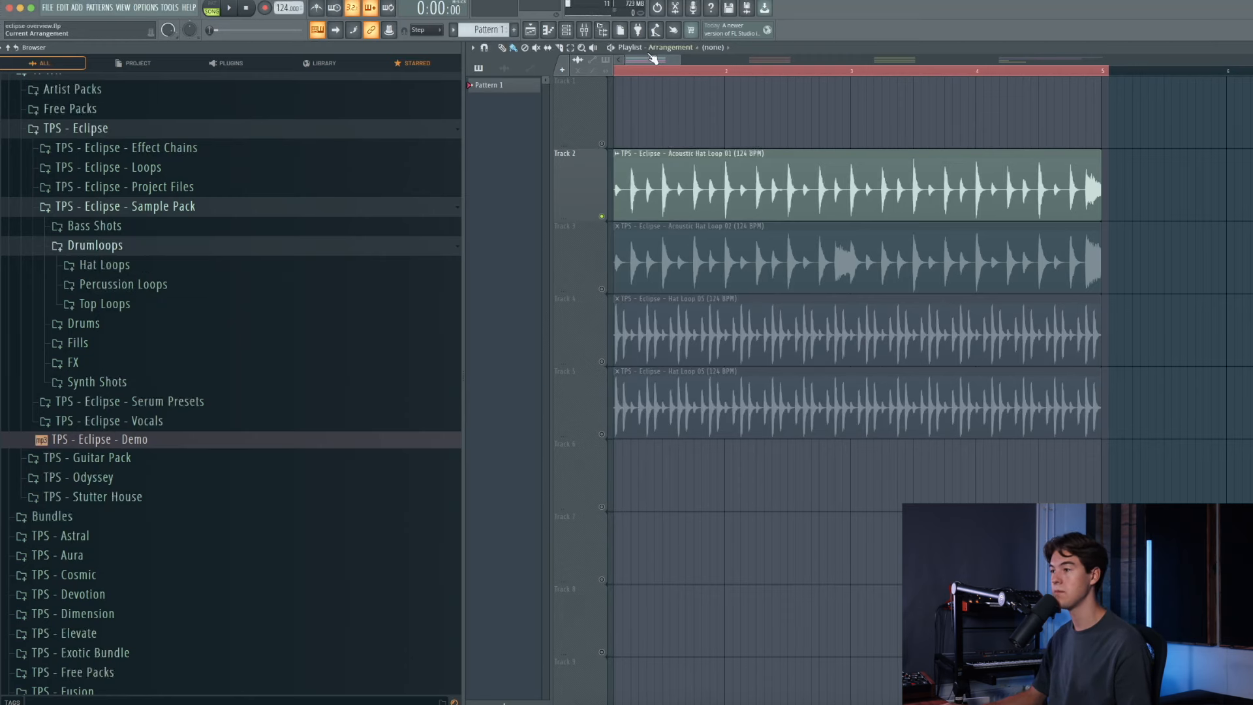
drag(652, 59, 526, 60)
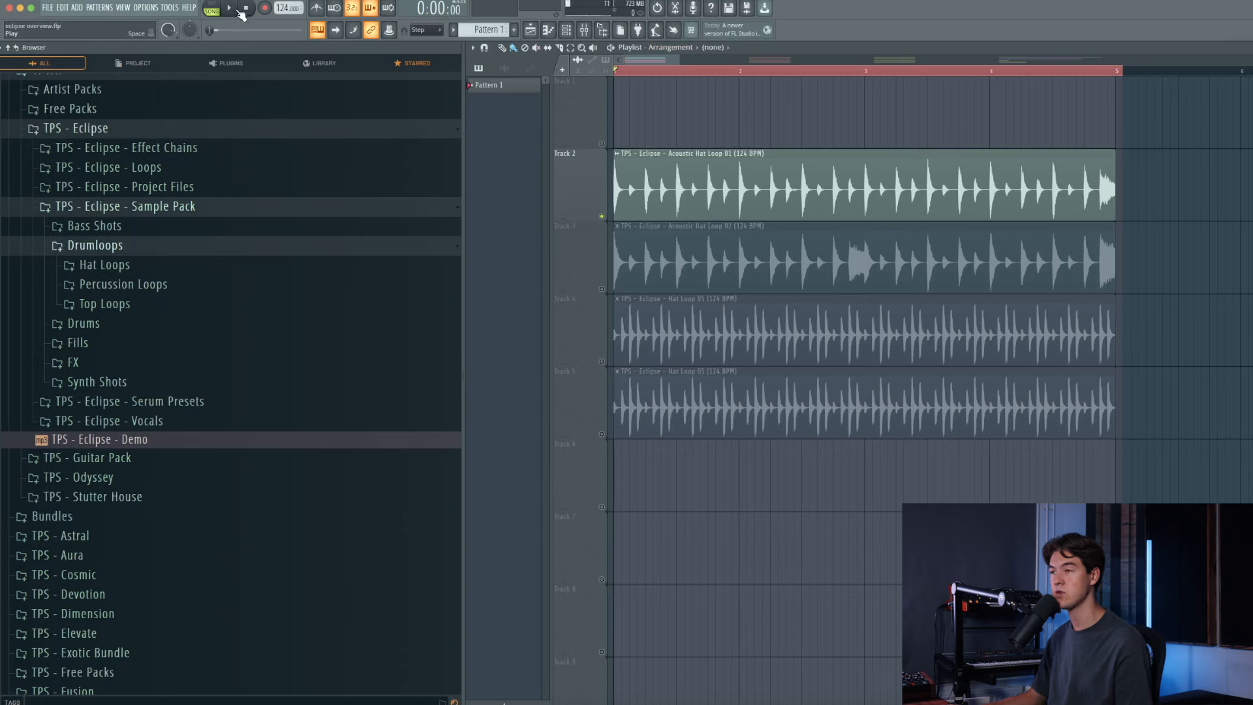
click(230, 8)
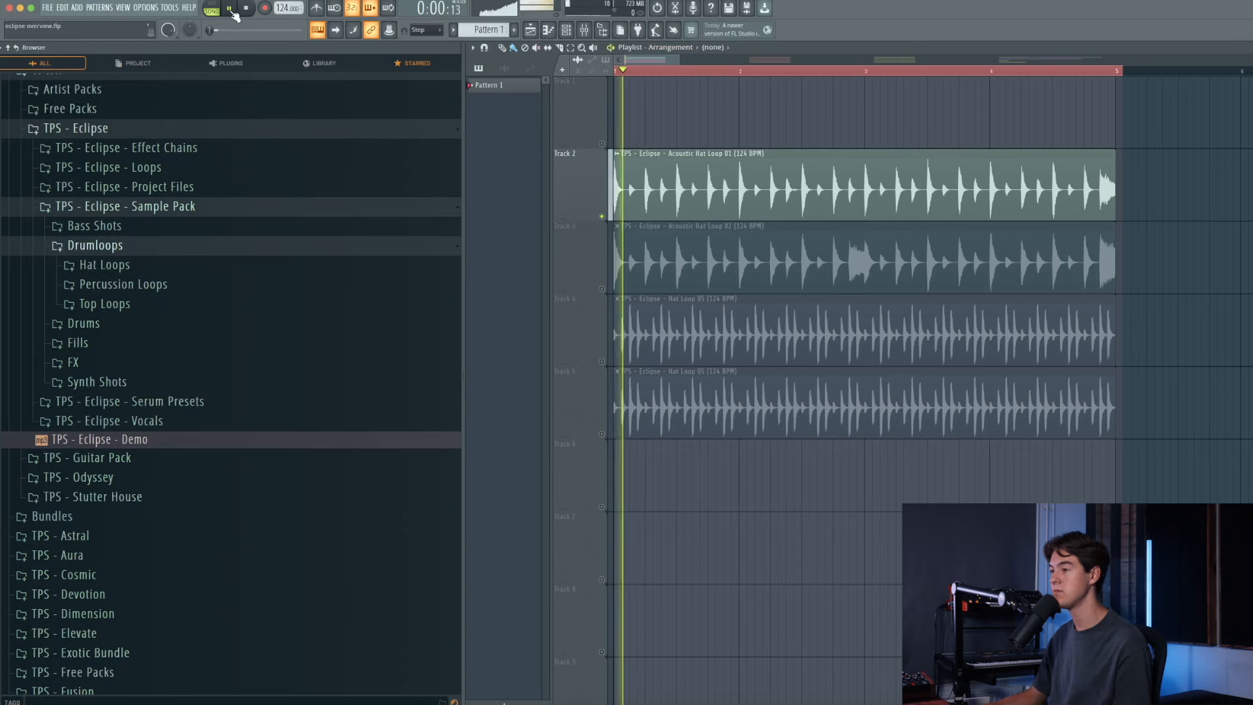
right_click(602, 289)
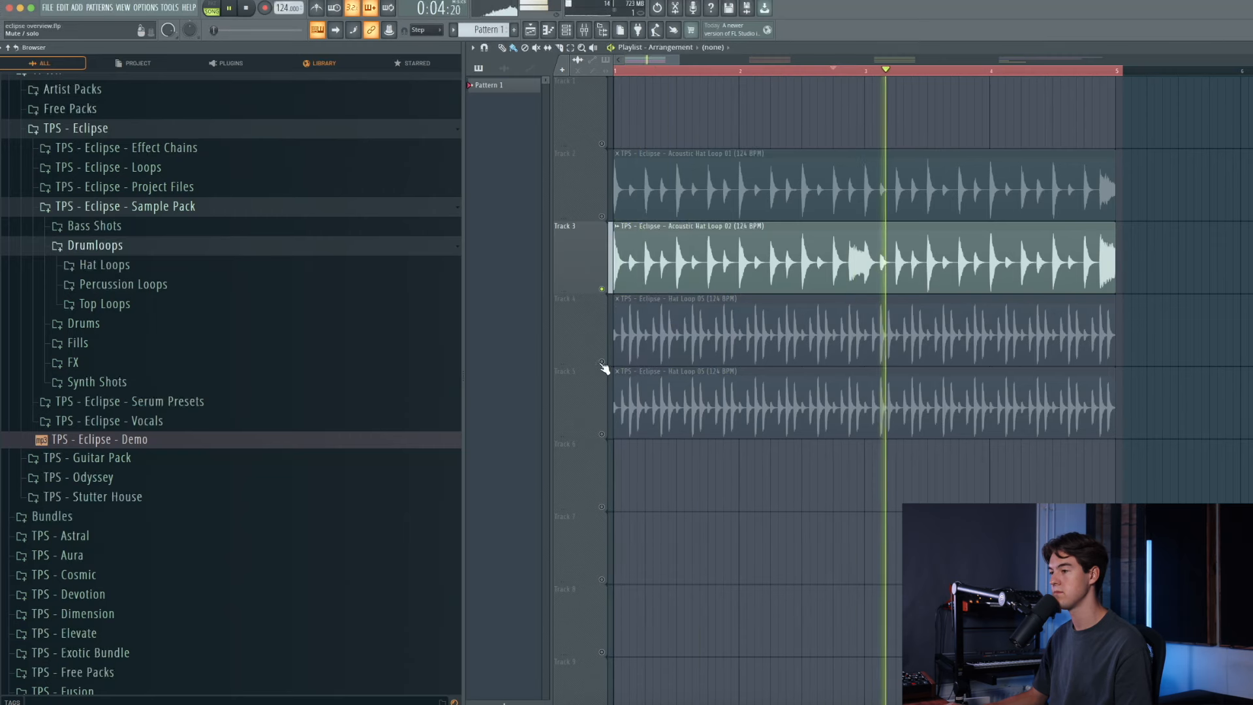
key(space)
right_click(601, 360)
key(space)
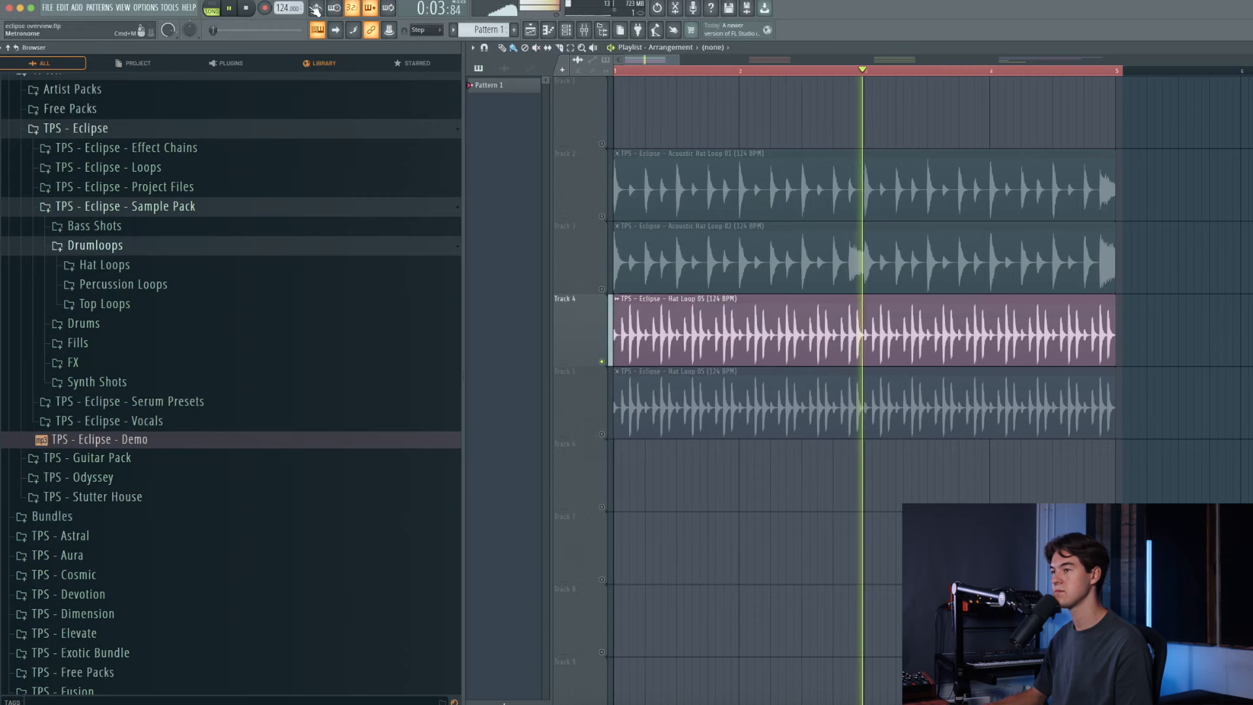
click(249, 8)
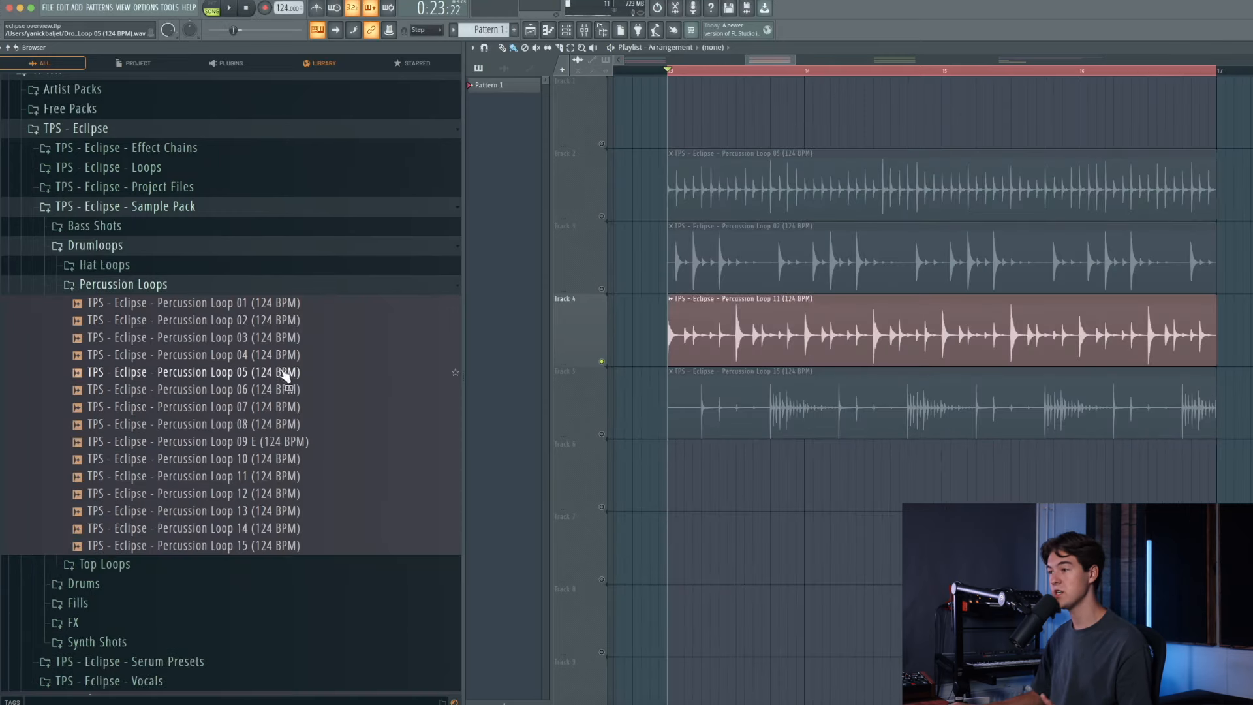
- Play Percussion Loops 05, 02, 11 and 15 one after another in the playlist, each soloed on its track
right_click(603, 216)
scroll(842, 210, up, 2)
key(space)
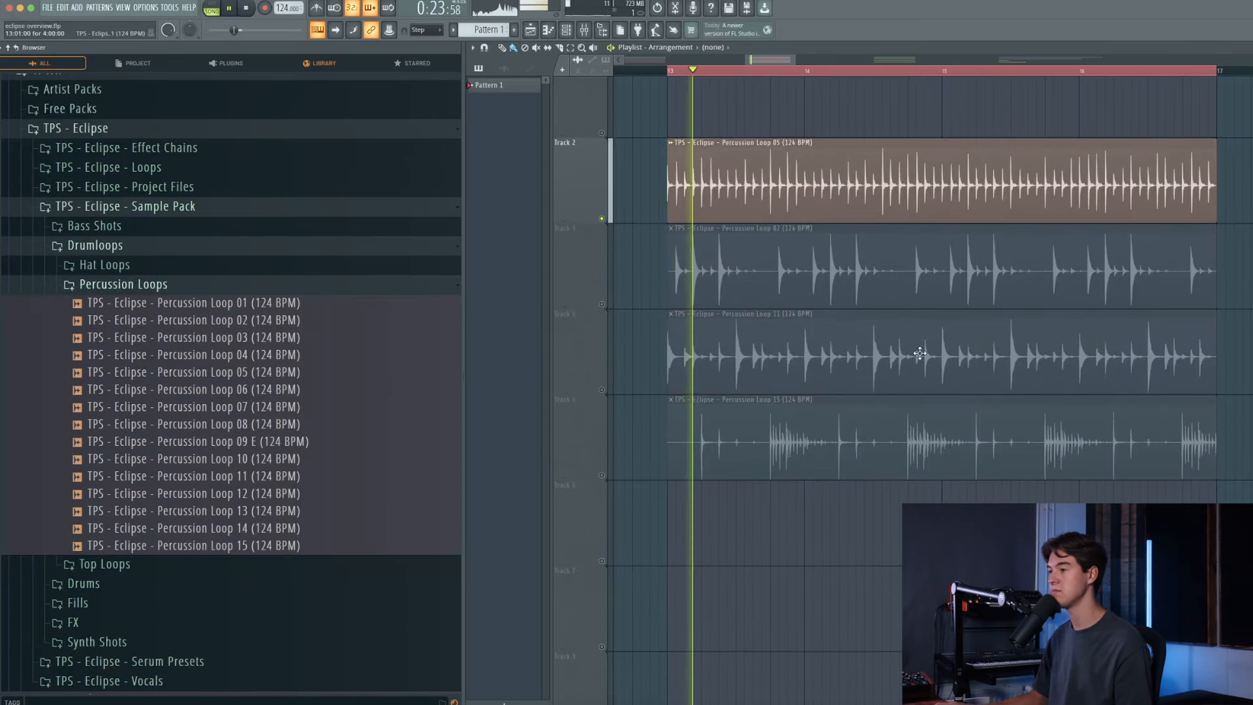
right_click(604, 304)
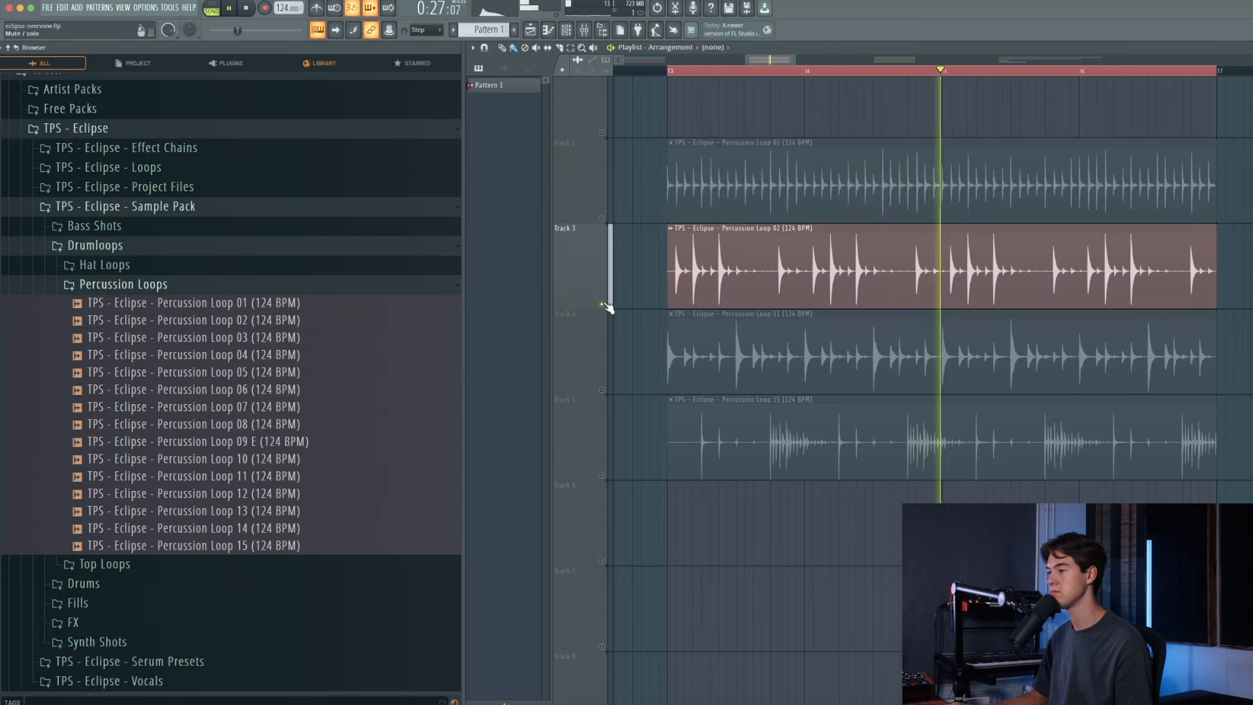
right_click(603, 391)
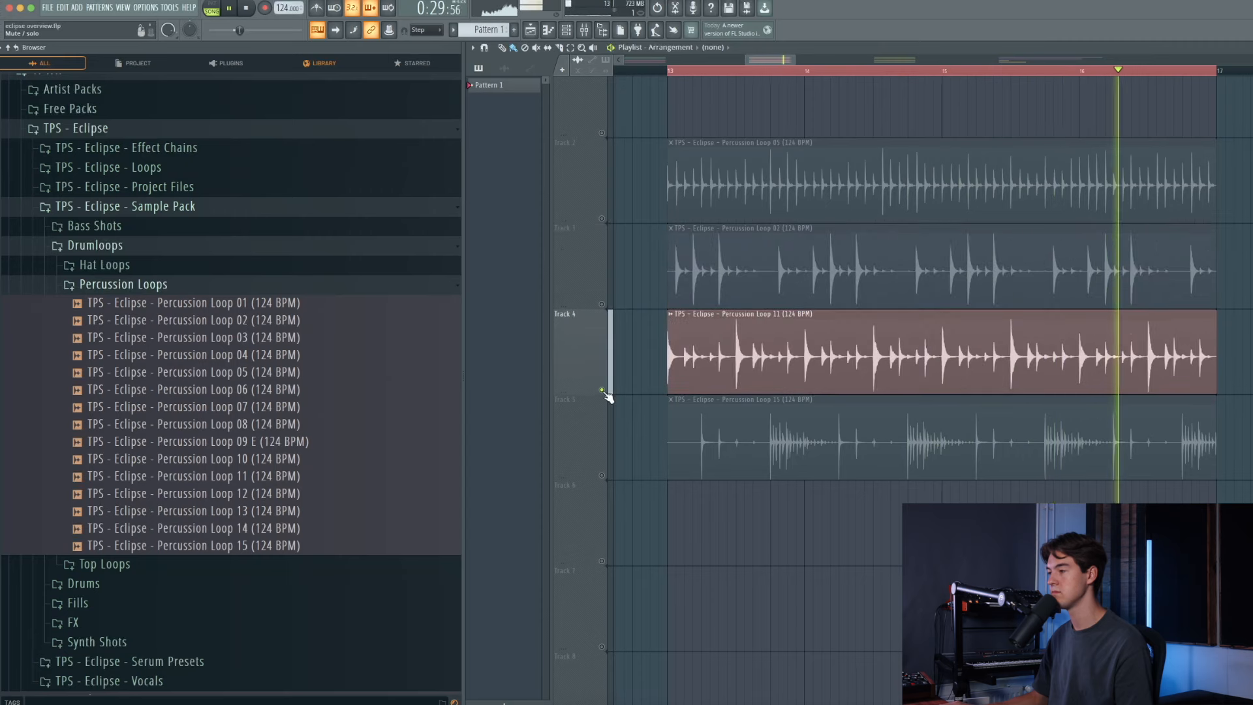
right_click(603, 475)
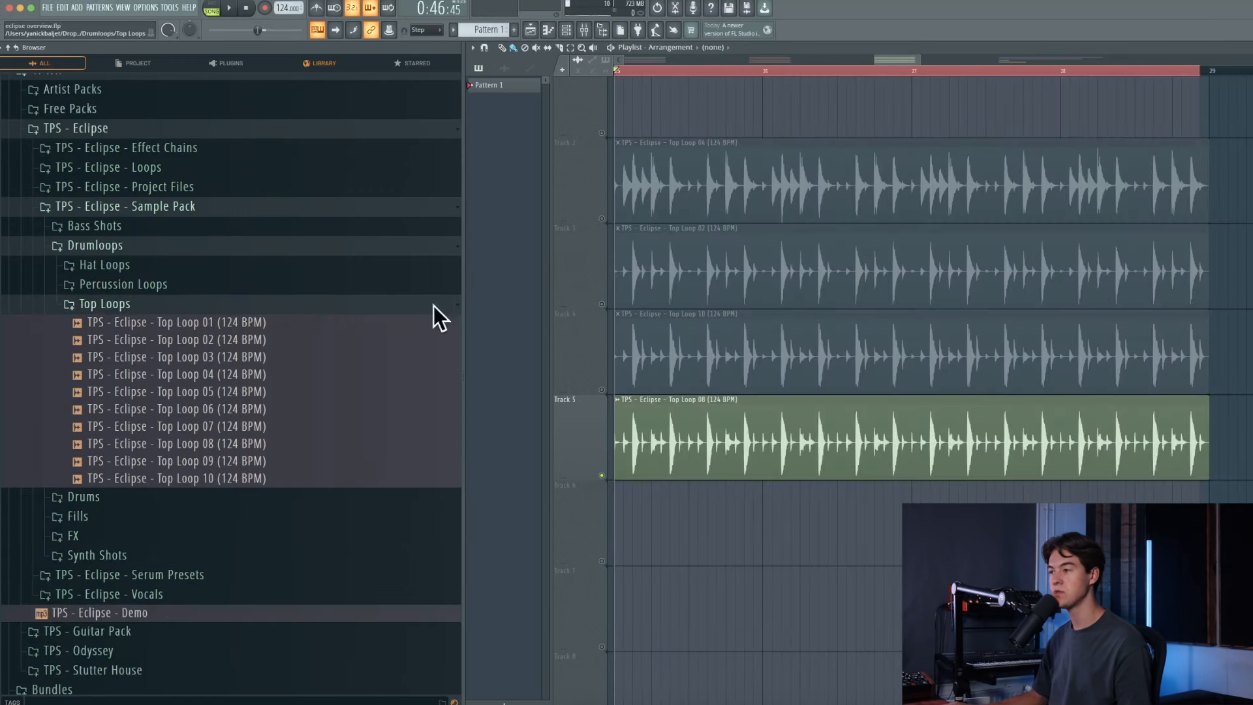
- Play Top Loops 04, 02, 10 and 08 one after another in the playlist, each soloed on its track
right_click(602, 219)
key(space)
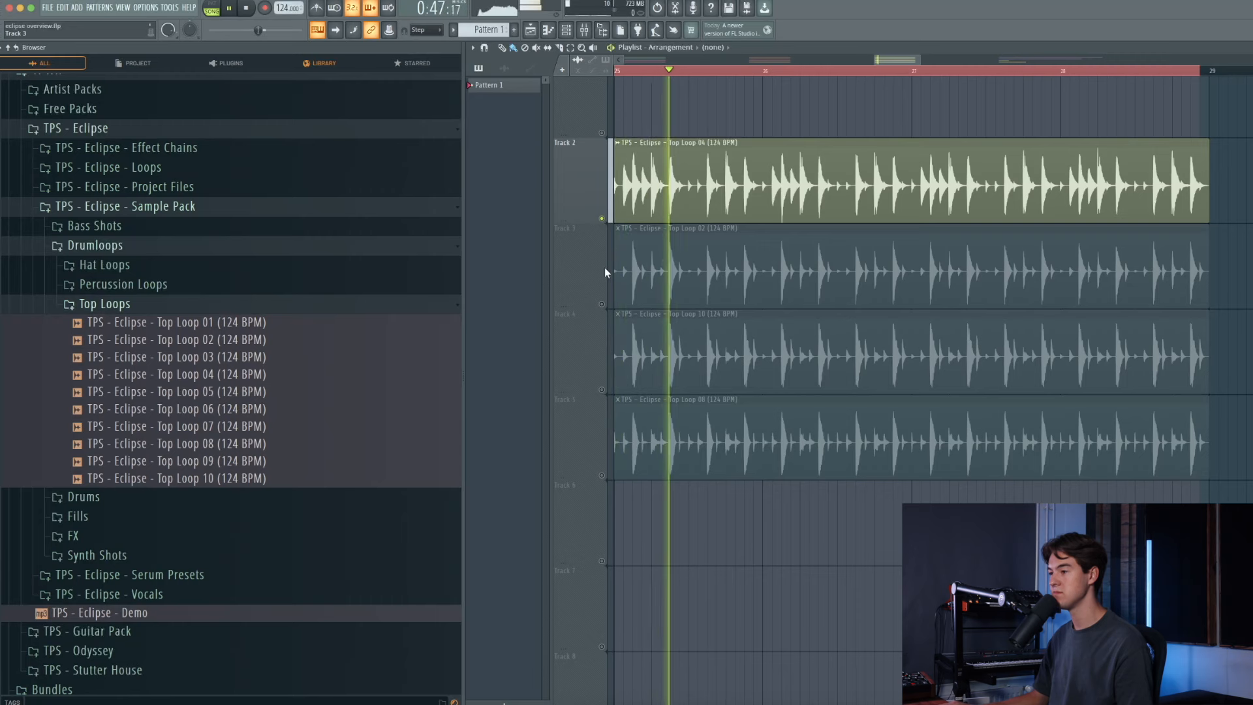
right_click(602, 304)
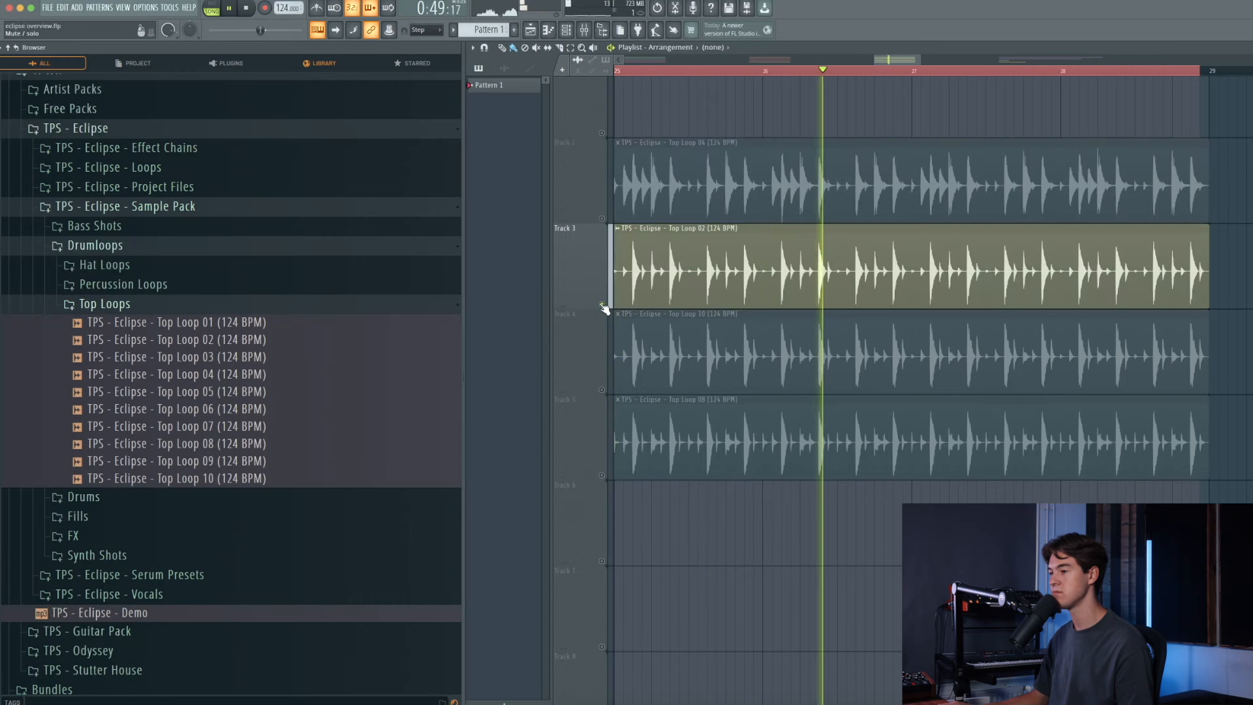
right_click(603, 391)
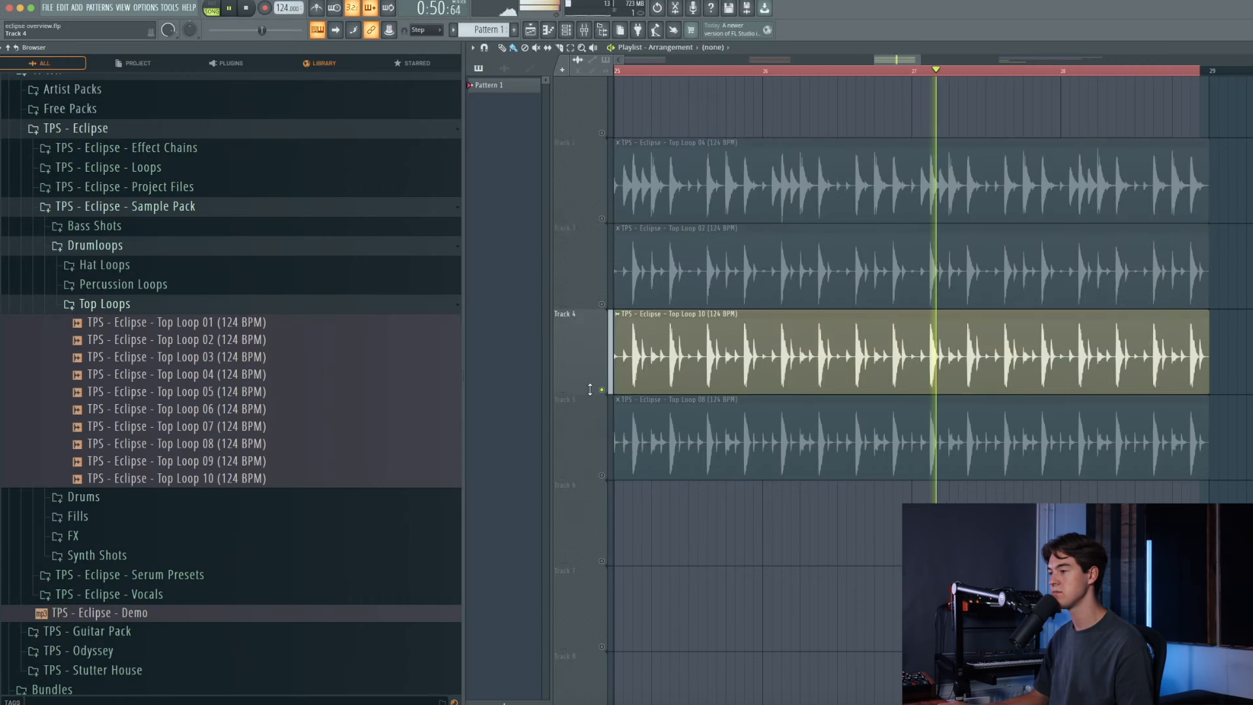
right_click(603, 476)
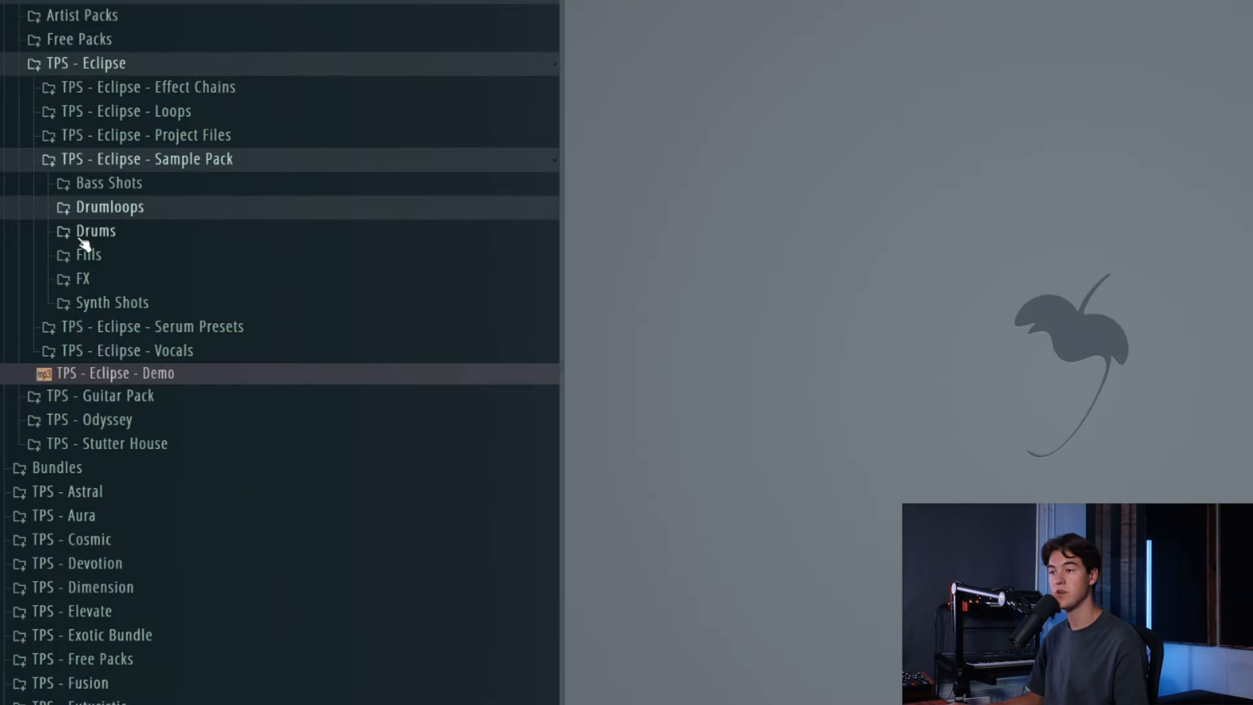
- Expand the Drums folder's Claps subfolder, audition Claps 05, 08, 09 and 10, and collapse Claps
click(81, 239)
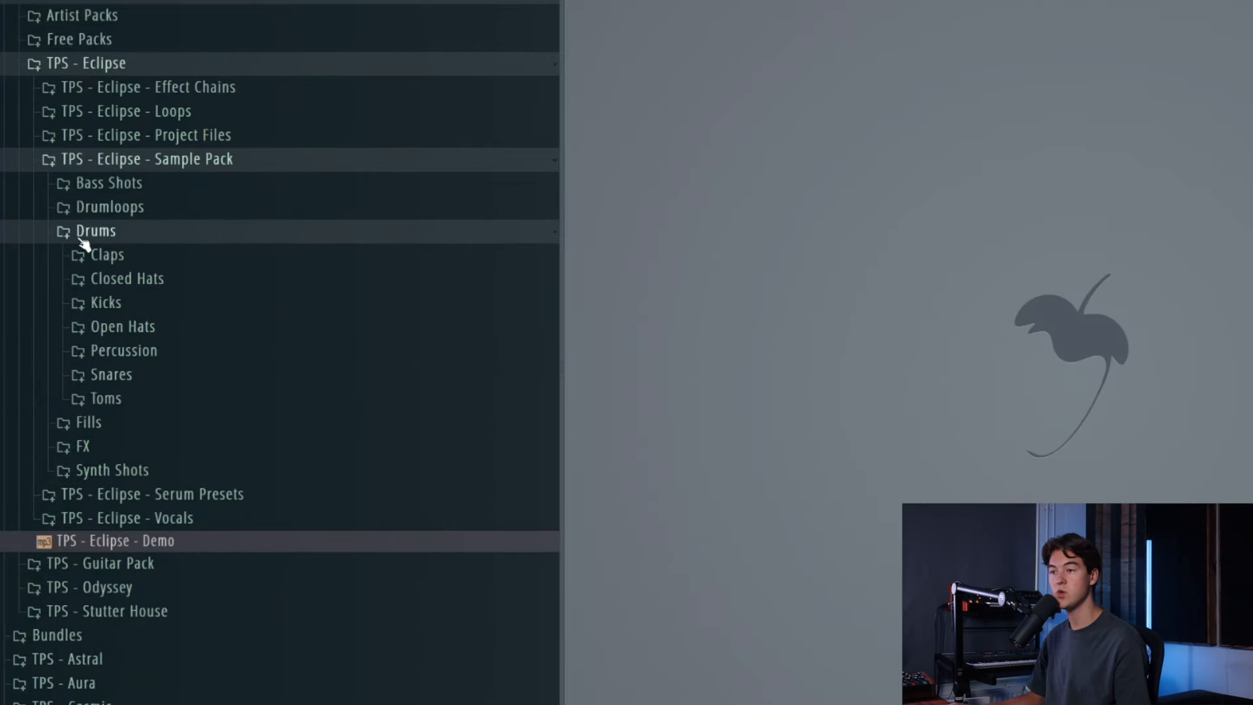
click(98, 256)
click(196, 363)
click(204, 406)
click(210, 427)
click(215, 448)
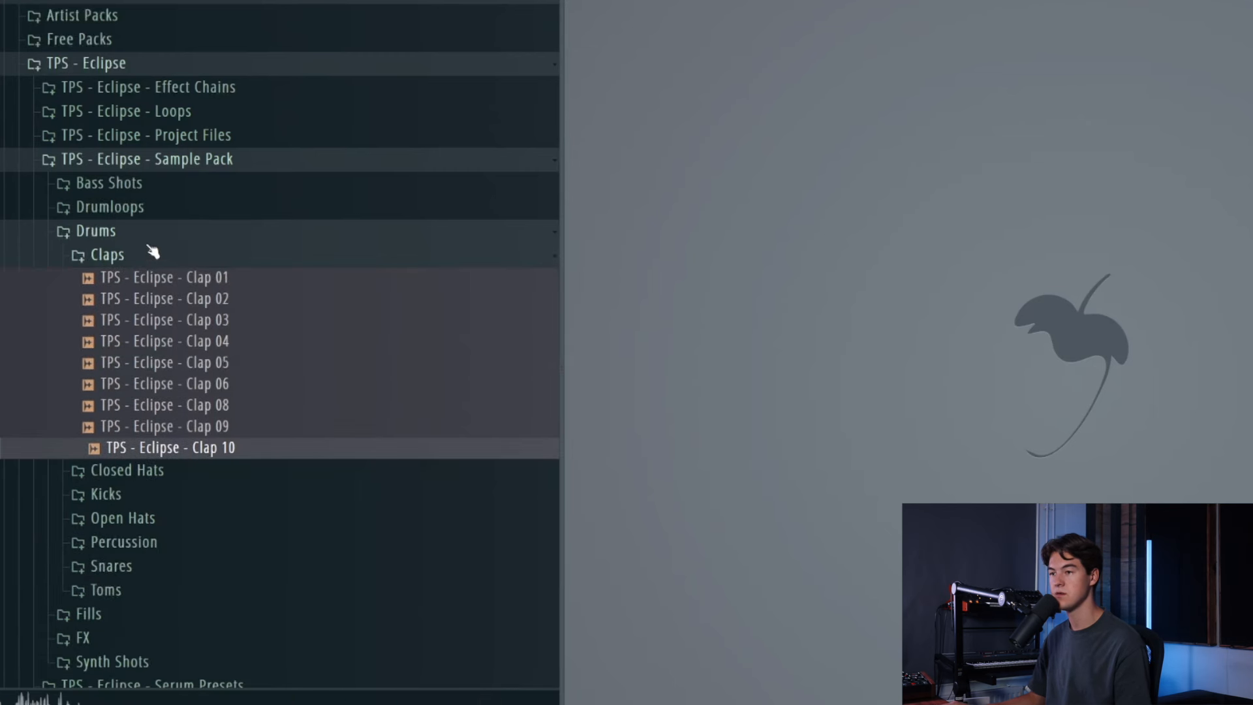
click(152, 252)
- Expand the Closed Hats folder, audition a selection of its samples down the list, and collapse it
click(156, 279)
click(180, 301)
click(196, 344)
click(215, 366)
click(229, 428)
click(245, 450)
click(252, 471)
click(251, 493)
click(144, 281)
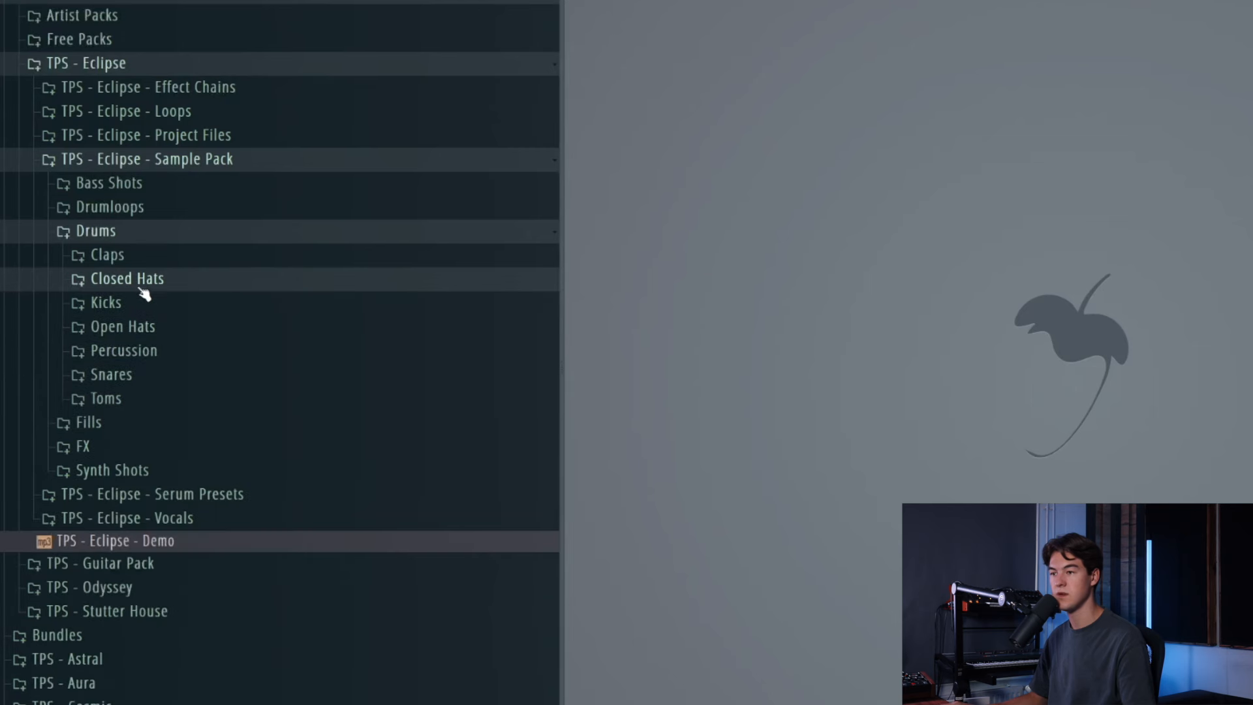
- Expand the Kicks folder, audition a selection of samples down to Kick 23, and collapse it
click(141, 303)
click(184, 333)
click(210, 241)
click(218, 325)
click(230, 411)
click(235, 498)
click(234, 518)
click(229, 560)
click(231, 581)
click(231, 623)
click(231, 666)
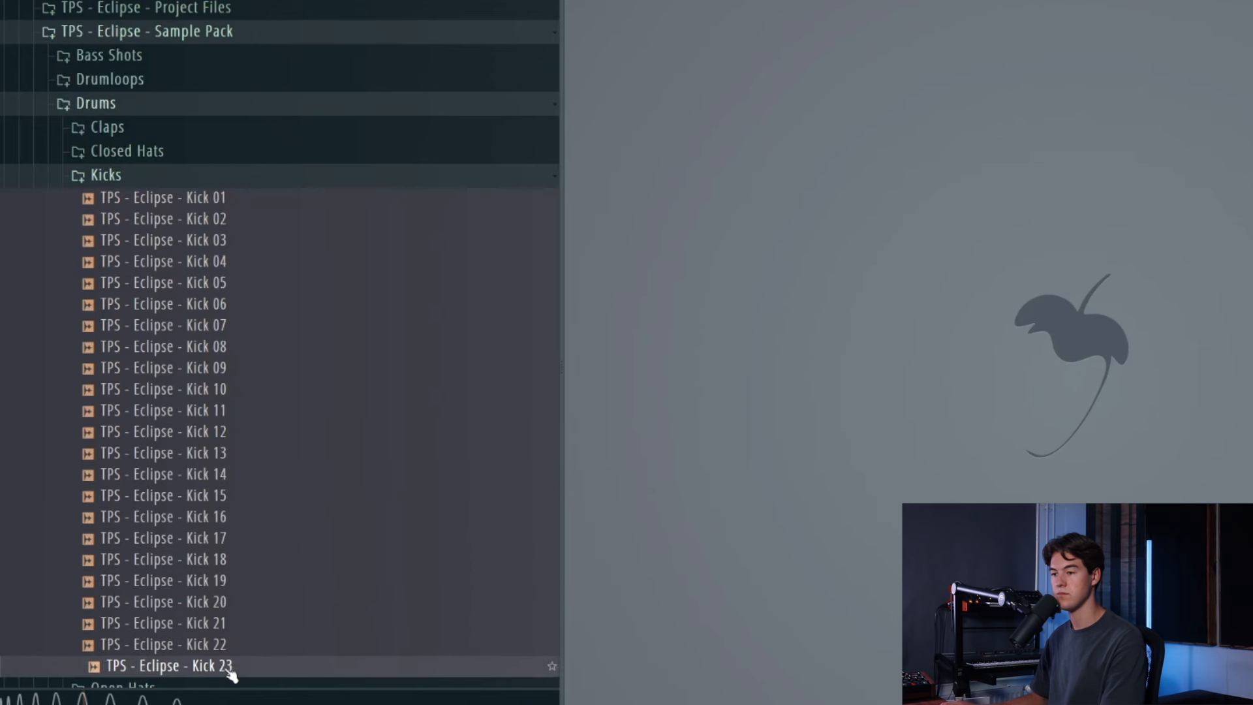
click(154, 186)
- Expand the Open Hats folder and audition several of its samples
click(152, 199)
click(160, 221)
click(164, 241)
click(210, 391)
click(212, 413)
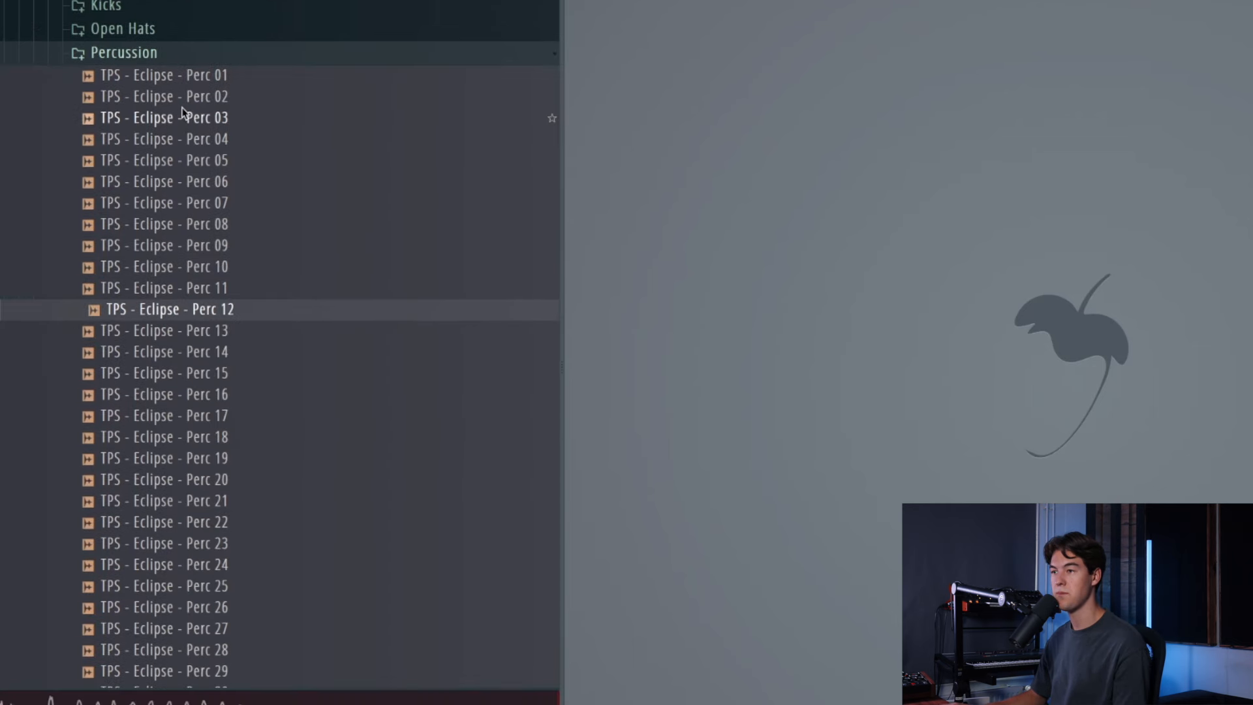
- Audition samples down the Percussion list, expand the Snares folder and audition the snares
drag(192, 85, 247, 294)
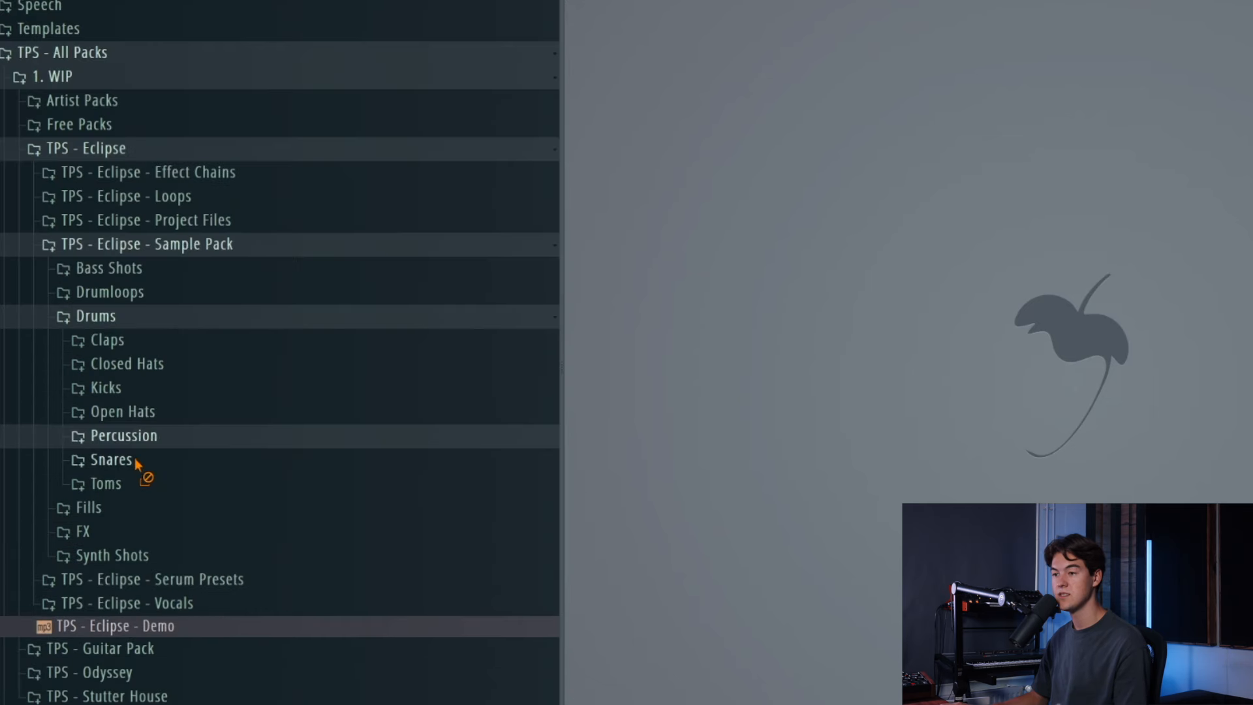
click(138, 462)
drag(156, 492, 217, 687)
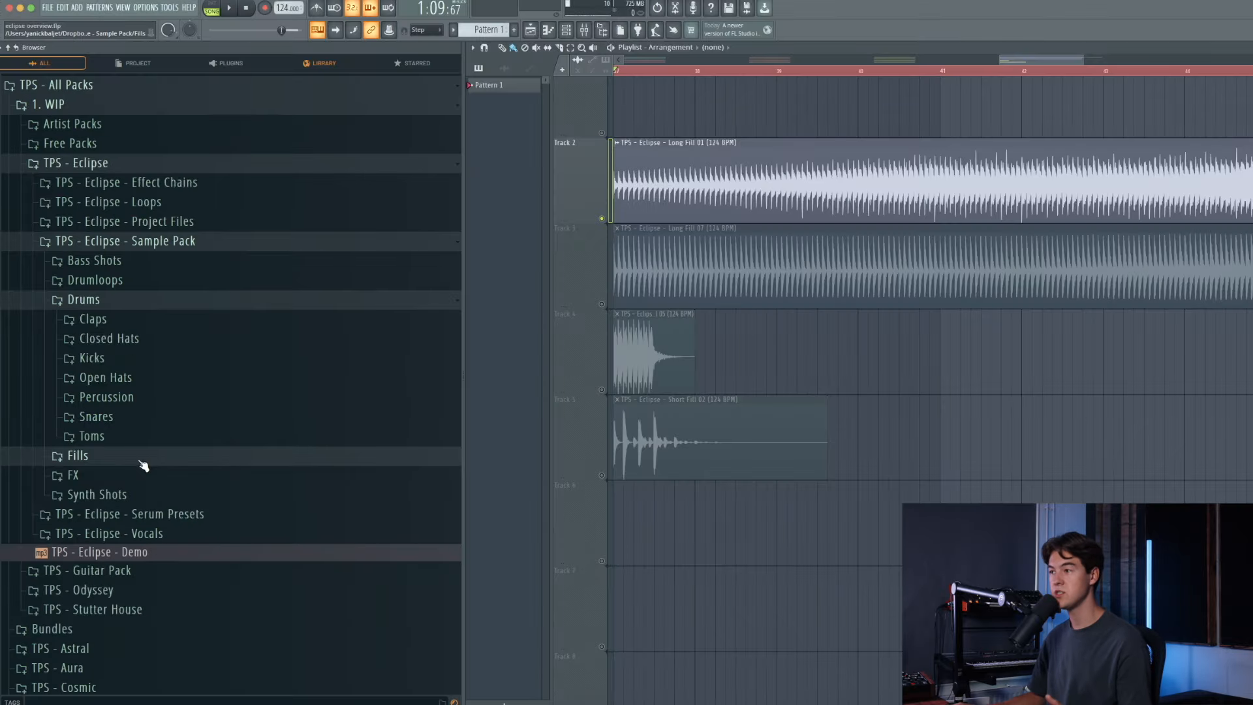
- Expand the Fills folder to show its samples and play Long Fill 01 in the playlist
click(143, 460)
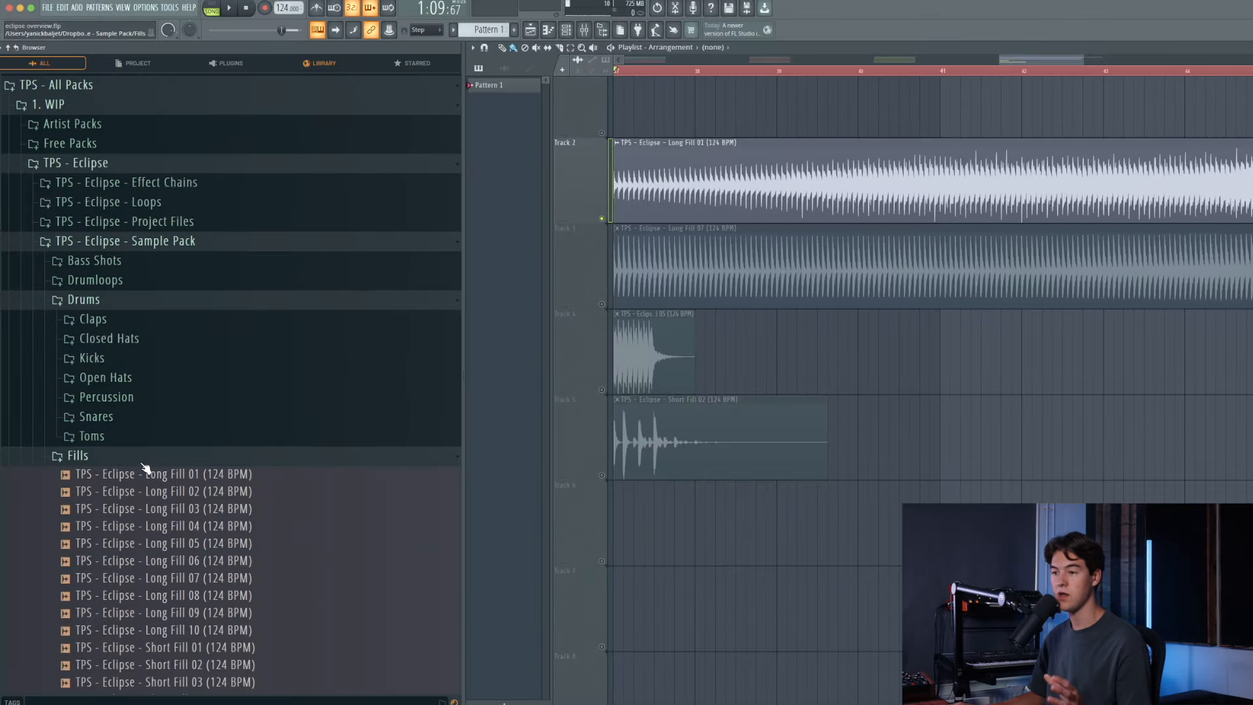
scroll(151, 462, down, 4)
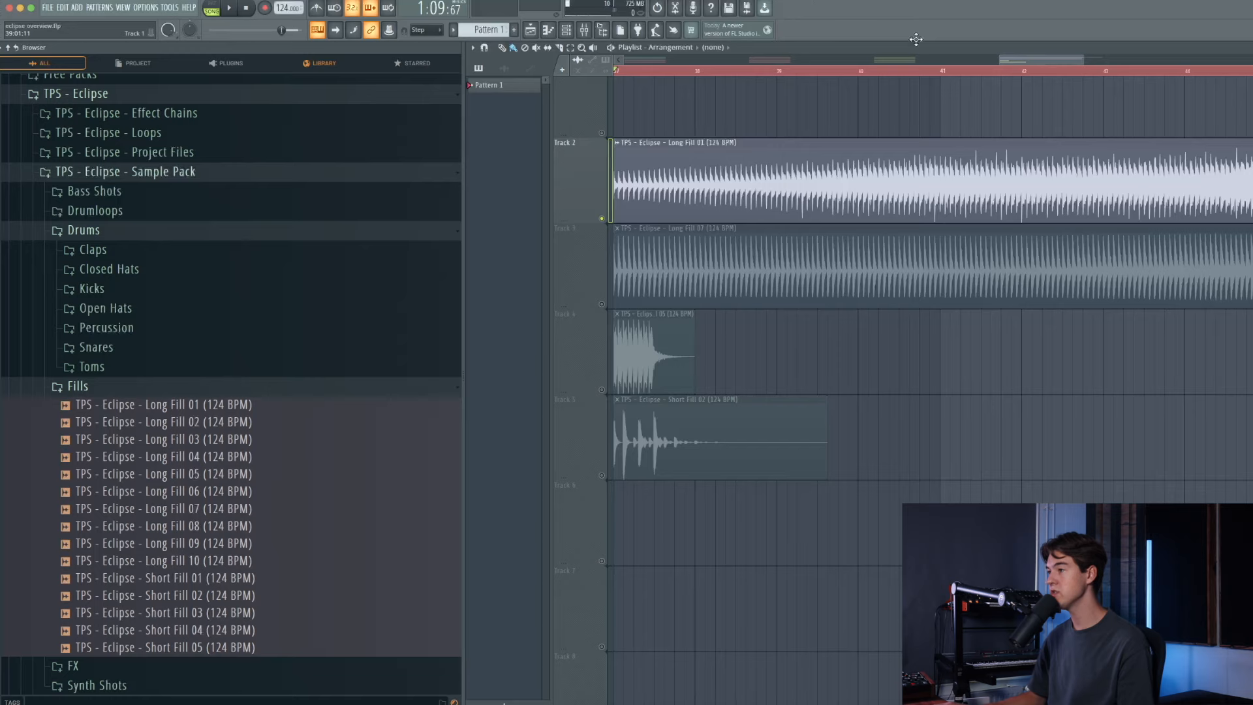
drag(1046, 66, 1040, 65)
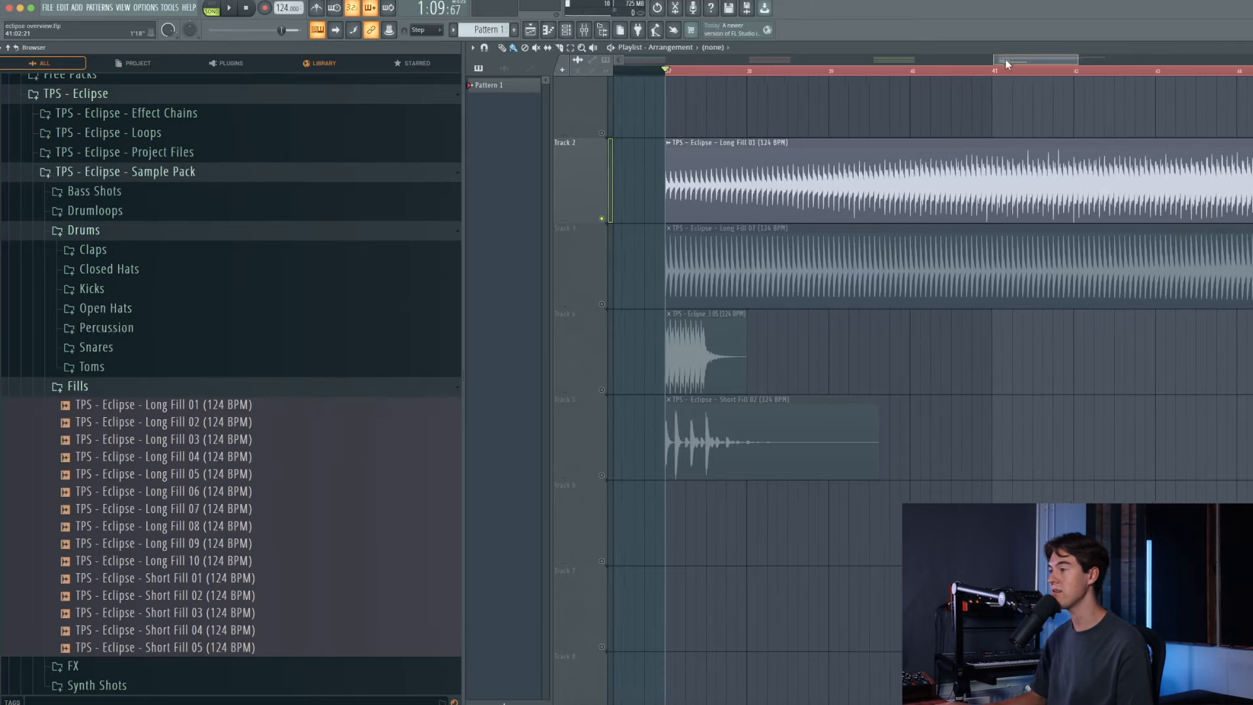
scroll(964, 91, right, 2)
scroll(974, 75, down, 2)
key(space)
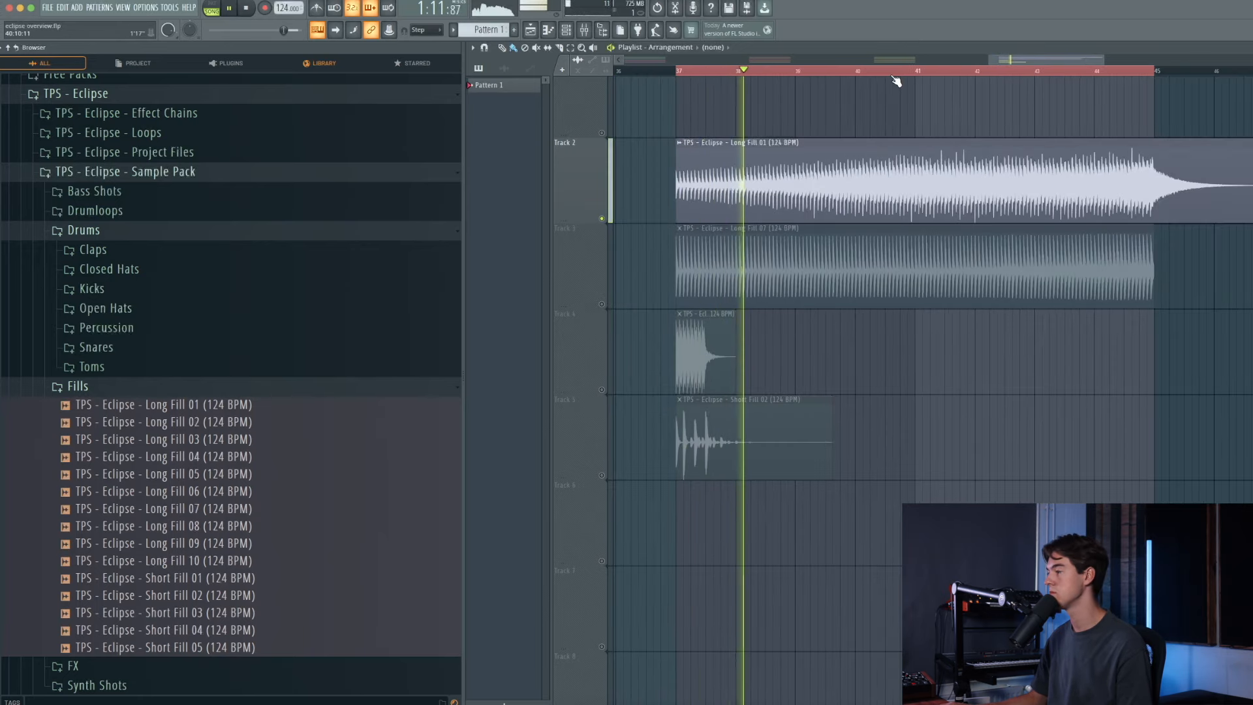
- Skip ahead through Long Fill 01, extend the playlist's time selection to bar 46 and stop playback after hearing its ending
click(898, 72)
click(1022, 72)
drag(1154, 72, 1218, 77)
click(1132, 72)
key(space)
- Solo Long Fill 07 on Track 3, play it while skipping ahead through the build, and stop playback
click(604, 305)
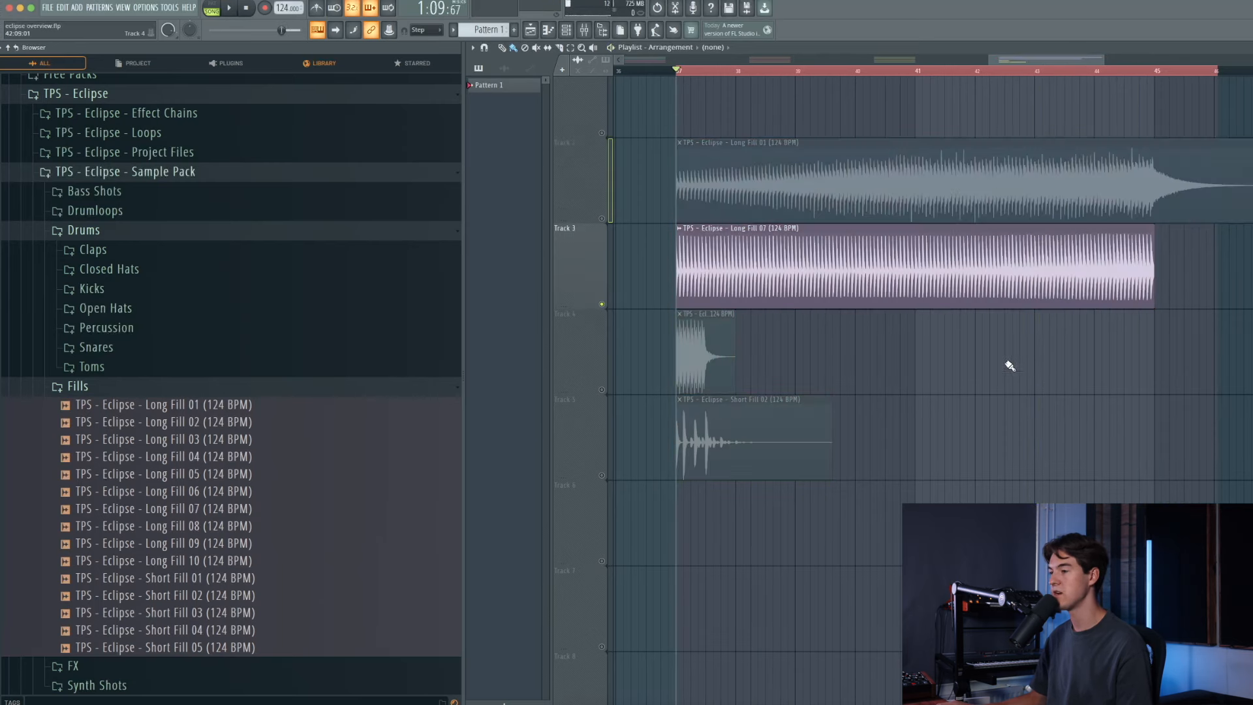
key(space)
click(874, 72)
click(1022, 71)
click(1104, 72)
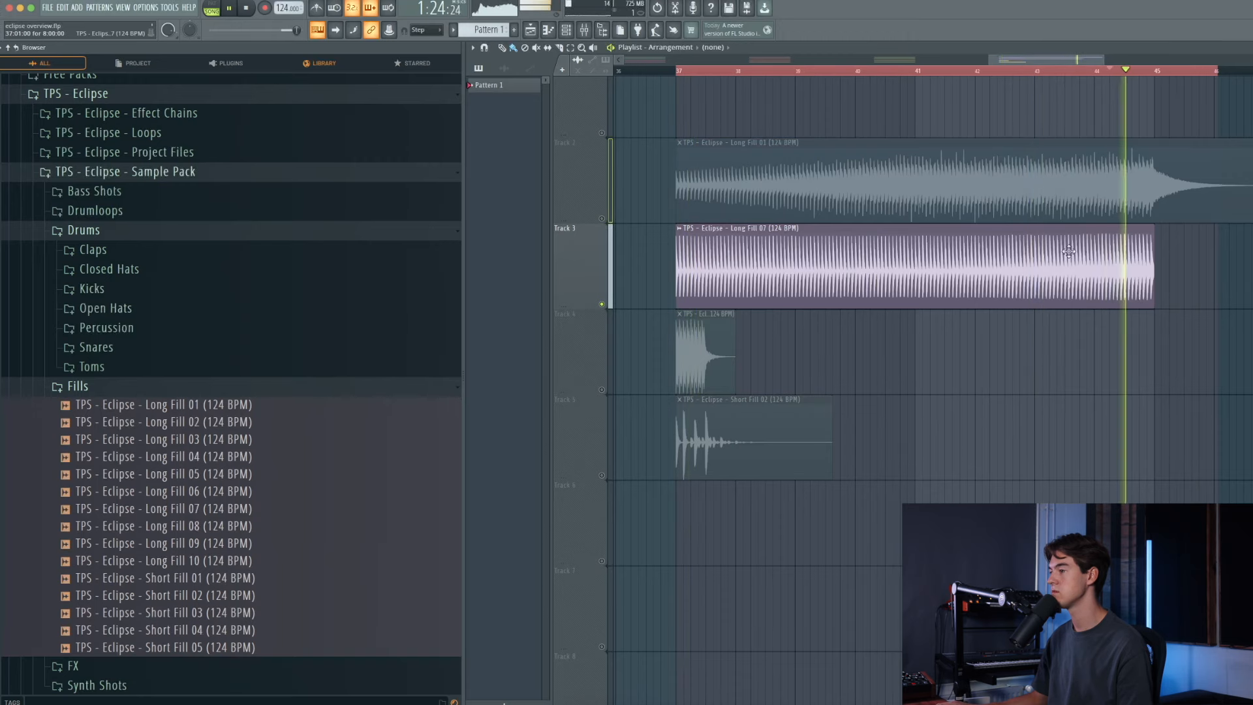
key(space)
- Play Short Fill 05 soloed on Track 4, followed by Short Fill 02 on Track 5
click(609, 396)
scroll(666, 395, up, 5)
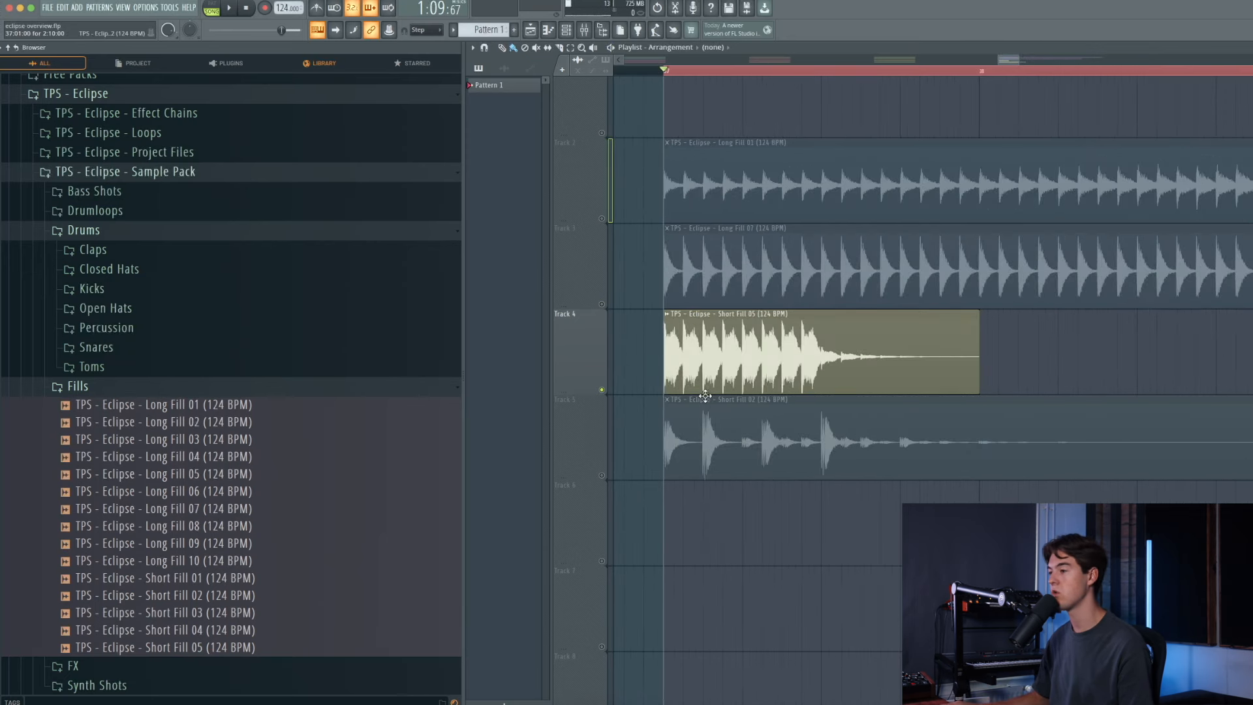
scroll(705, 396, down, 3)
key(space)
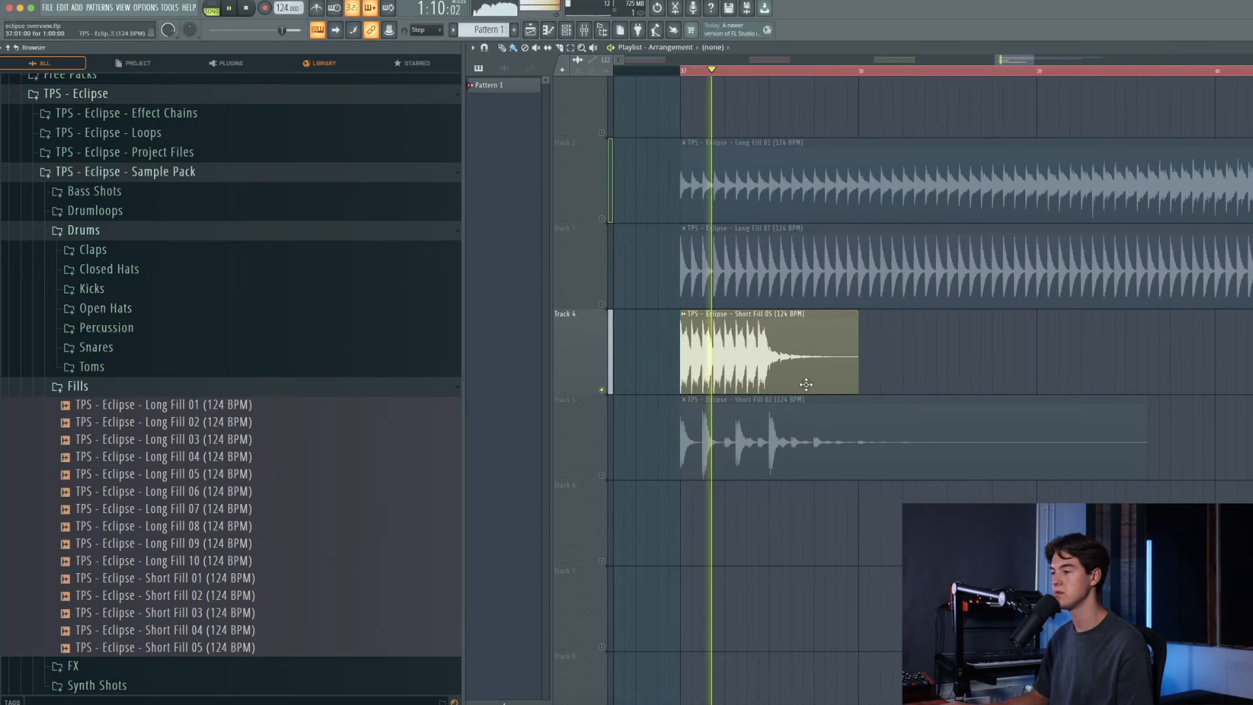
click(607, 481)
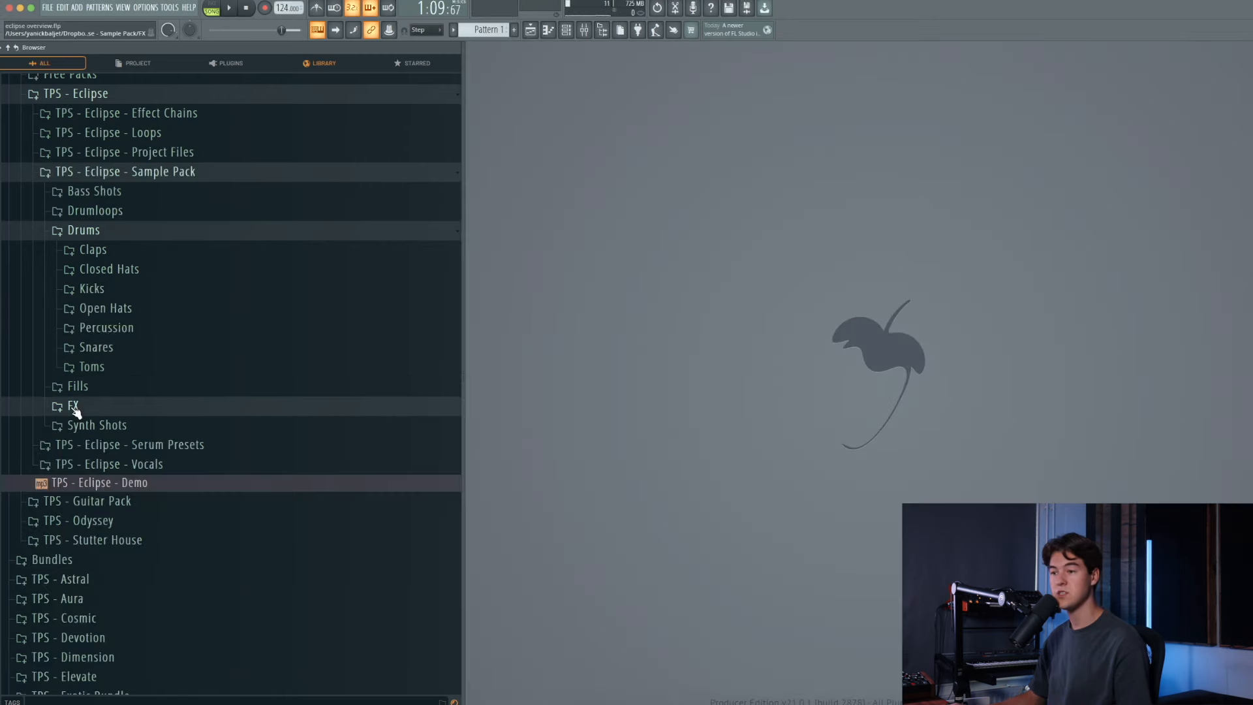
- Expand the FX folder's Atmospheres subfolder, audition Atmospheres 02 C, 05 C, 09 C and 10 D#, and collapse Atmospheres
click(74, 405)
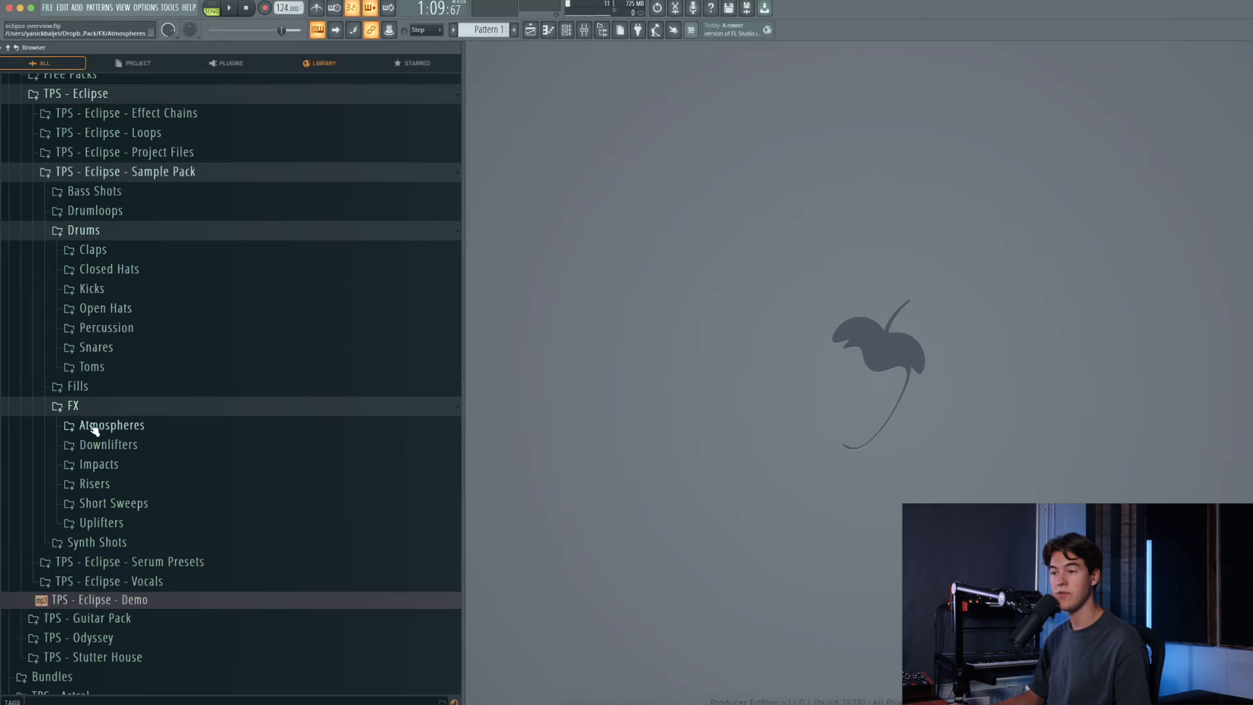
click(87, 425)
click(165, 392)
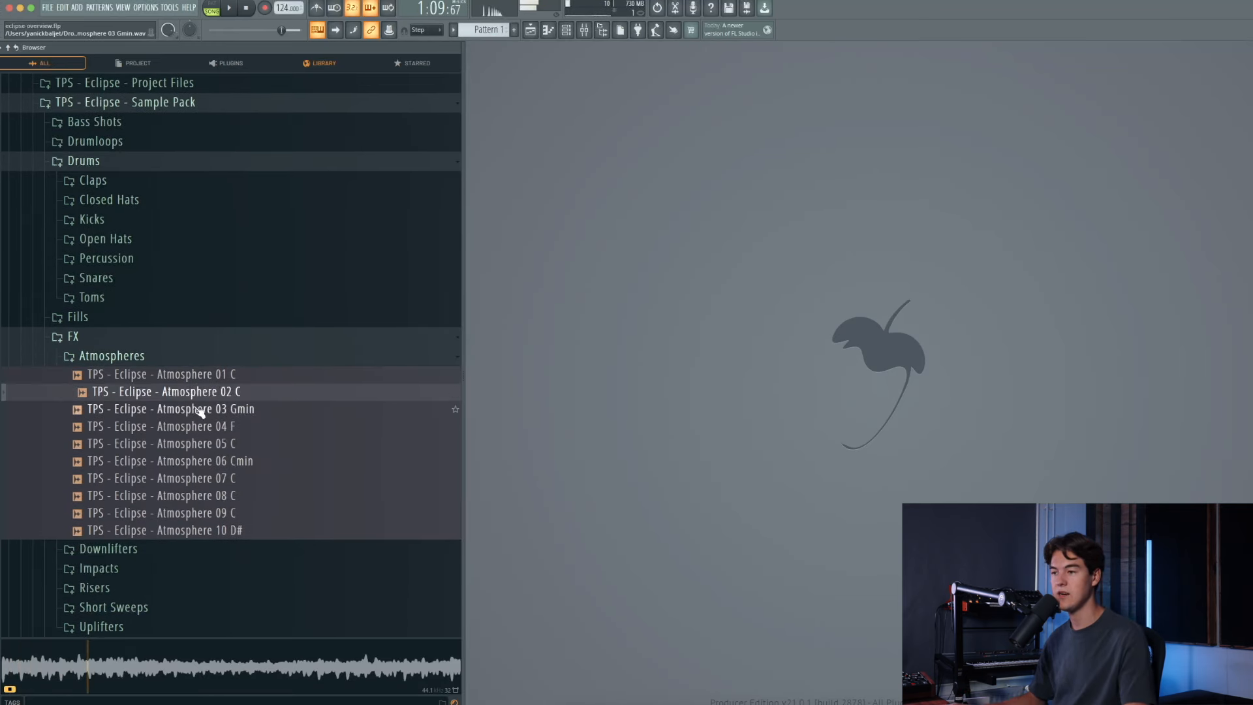
click(227, 444)
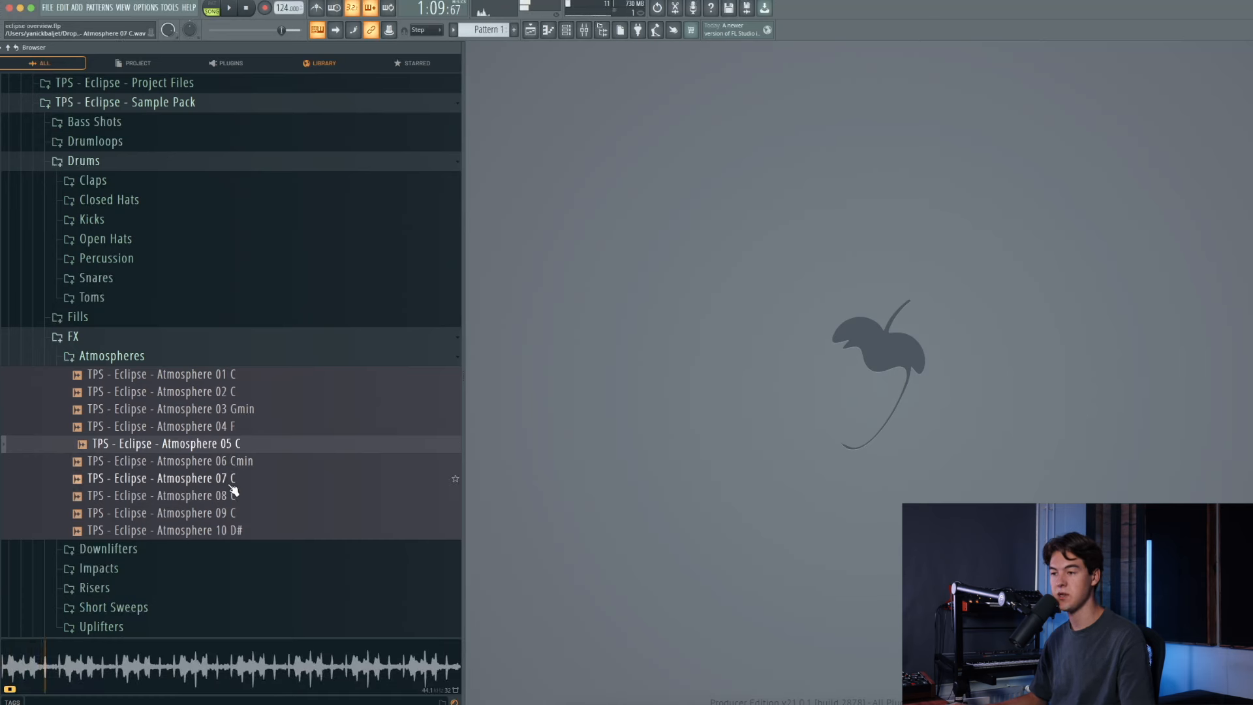
click(228, 514)
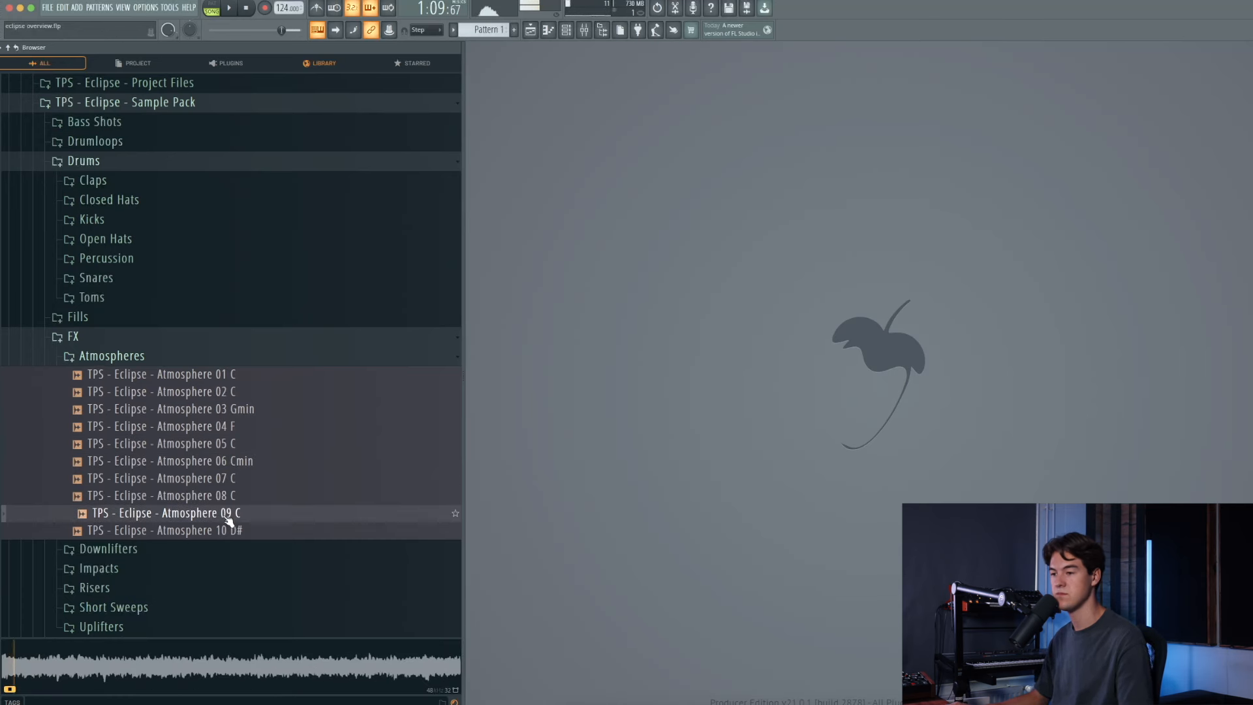
click(228, 531)
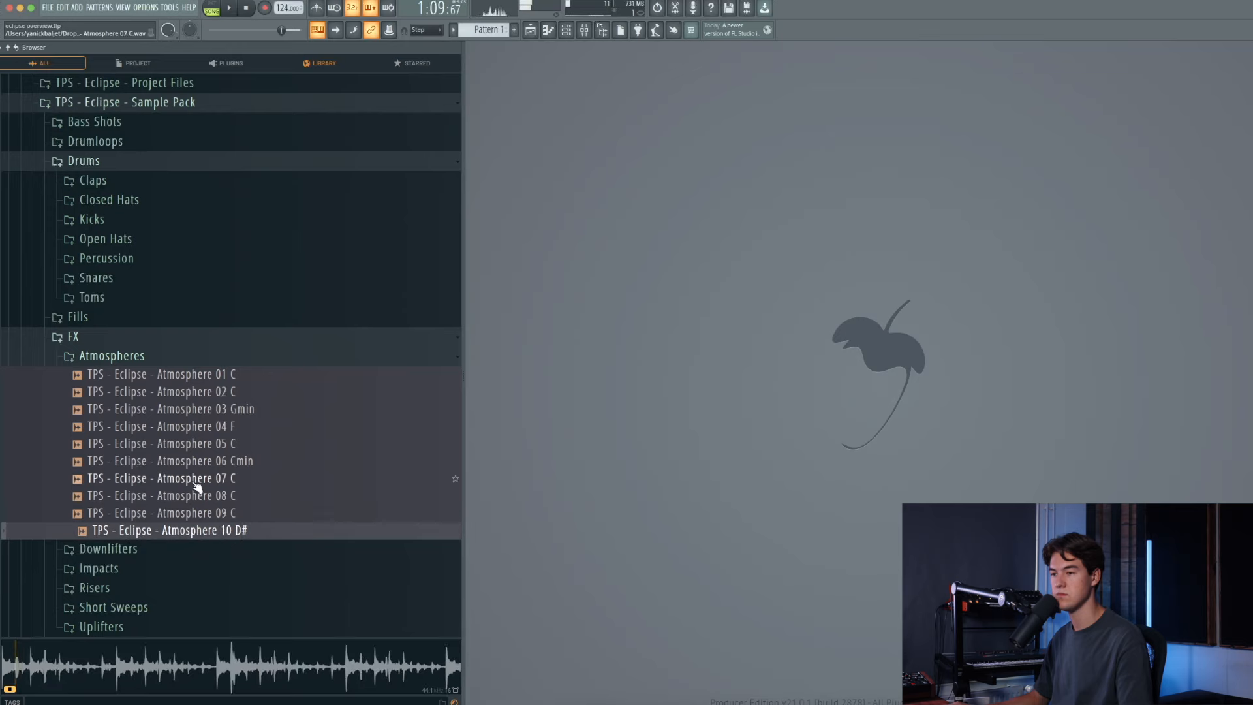
click(133, 359)
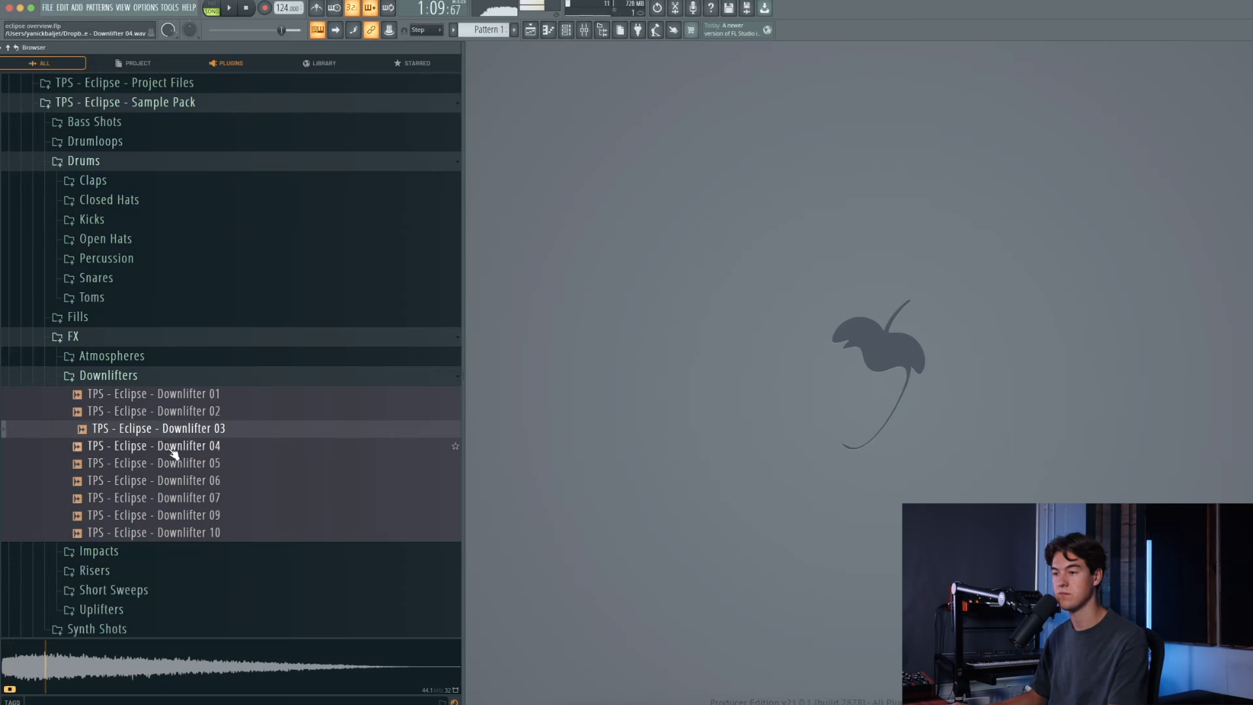
- Audition Downlifters 06 and 10 and collapse the Downlifters folder
click(193, 484)
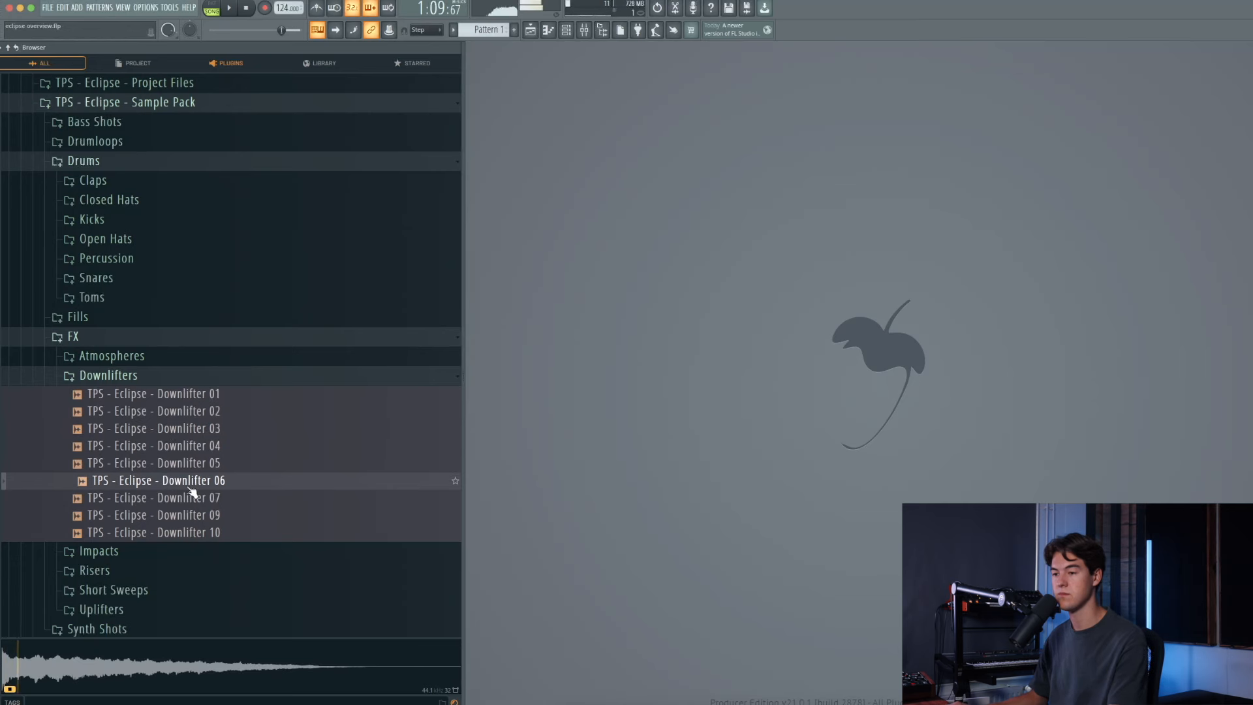
click(209, 533)
click(92, 377)
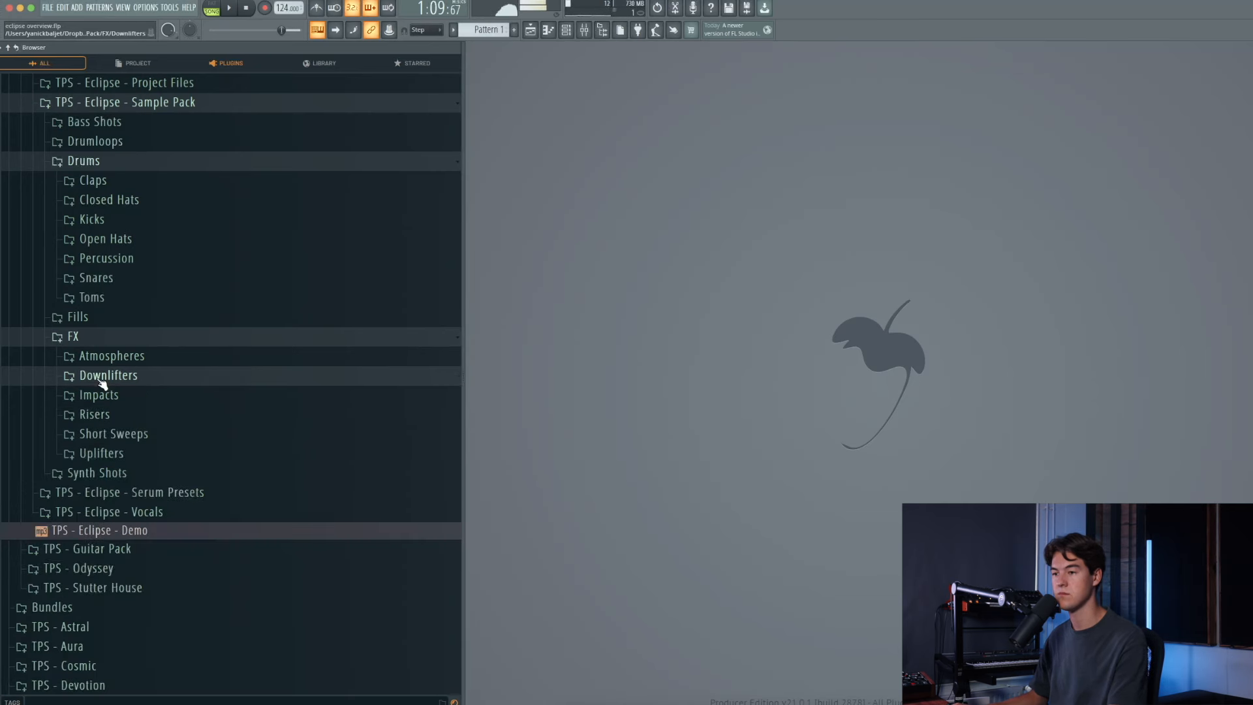
- Expand the Uplifters folder and audition Uplifters 02 and 05
click(101, 453)
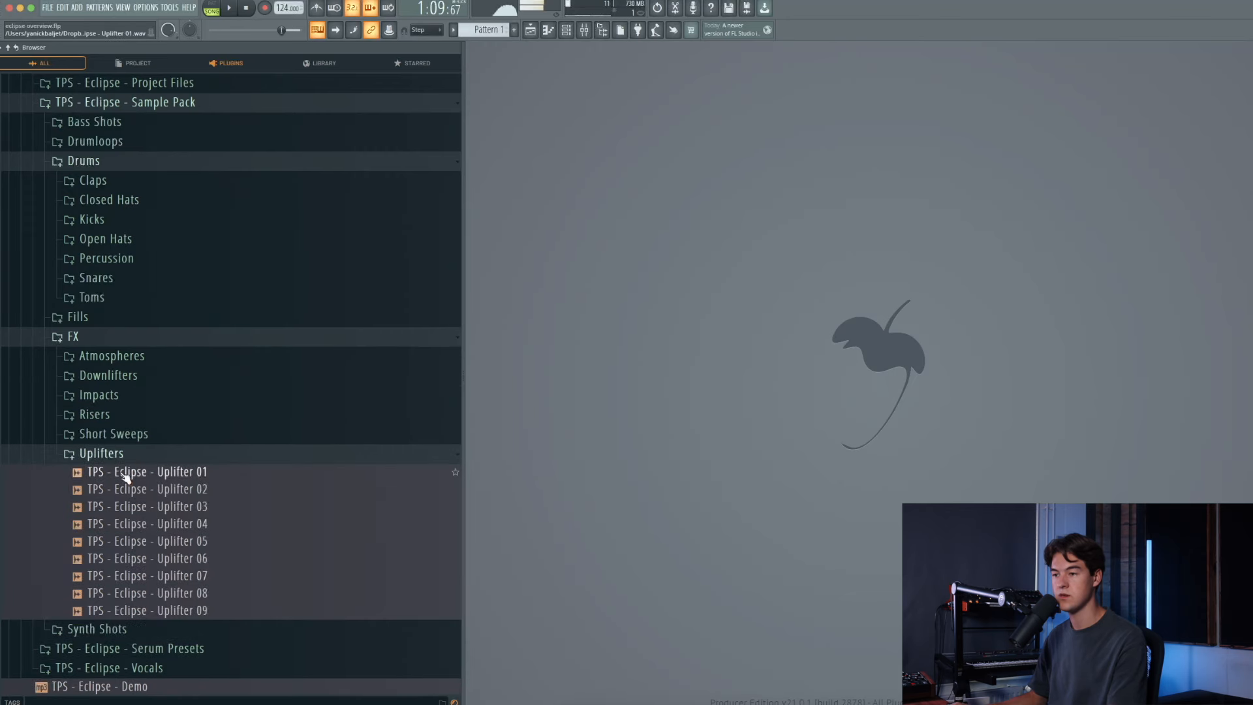
click(134, 491)
scroll(162, 529, down, 2)
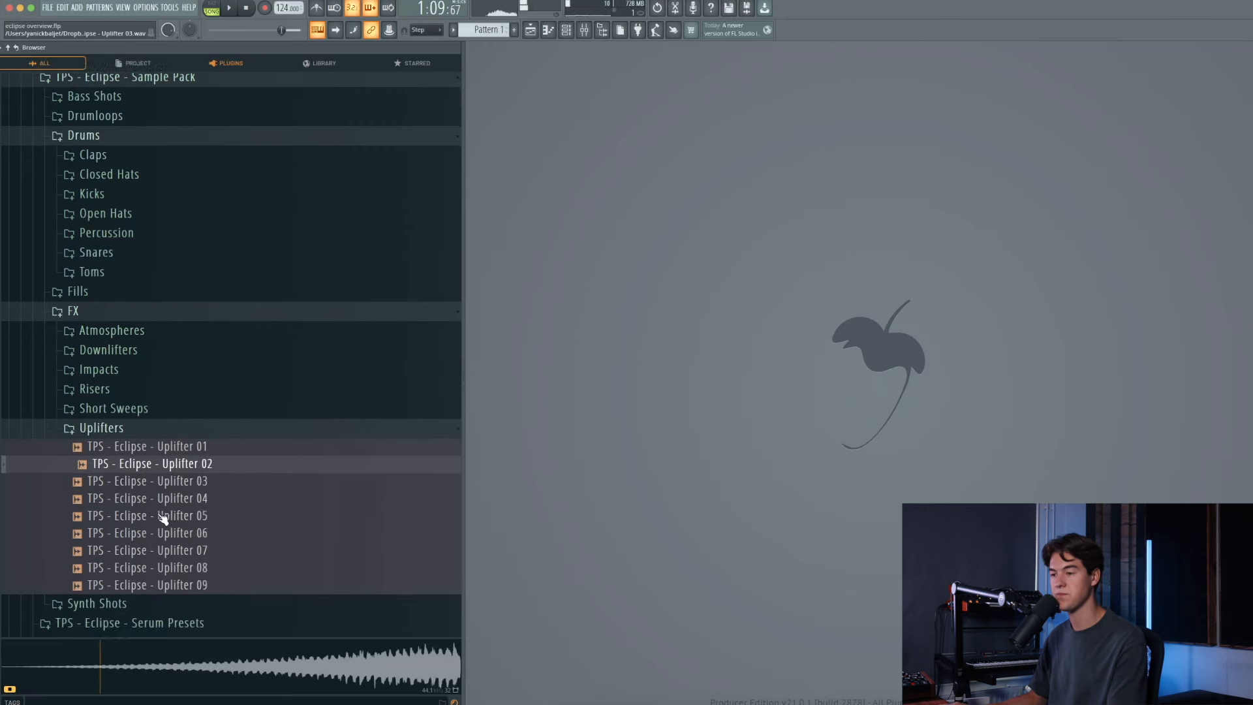
click(196, 508)
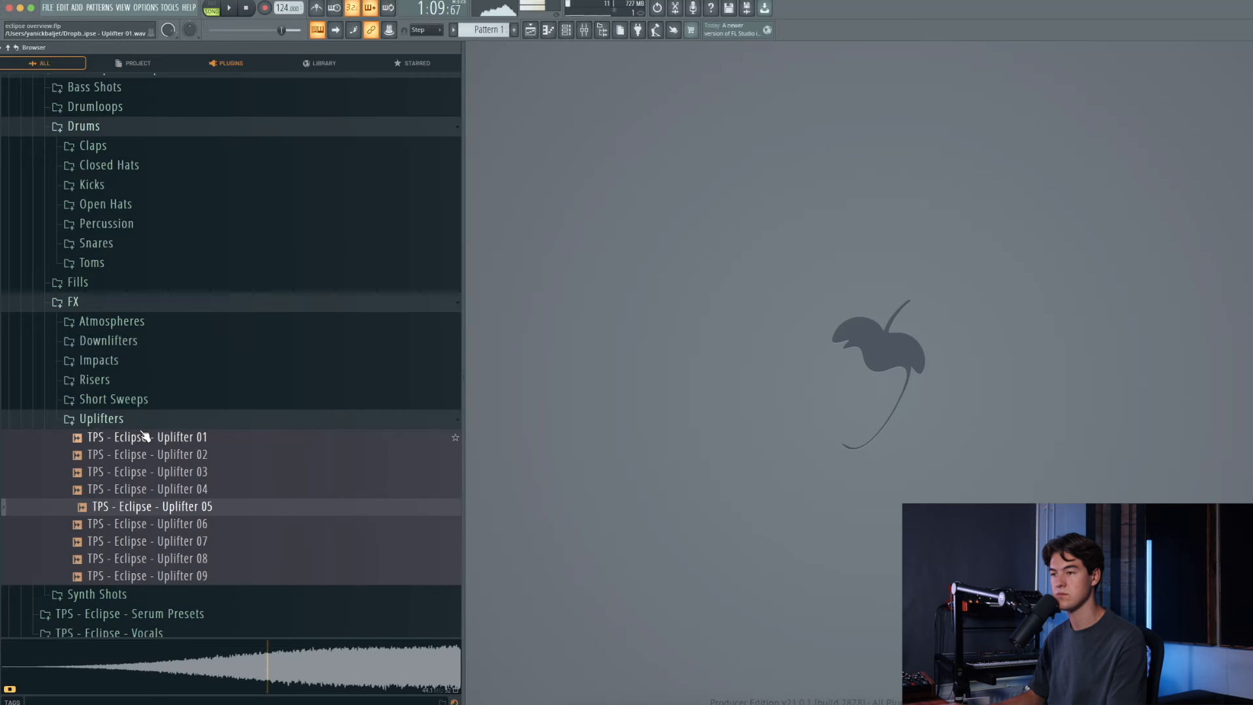
- Expand the Impacts folder, audition Impacts 02, 03, 04 and 06, and collapse it
click(99, 360)
click(140, 396)
click(169, 417)
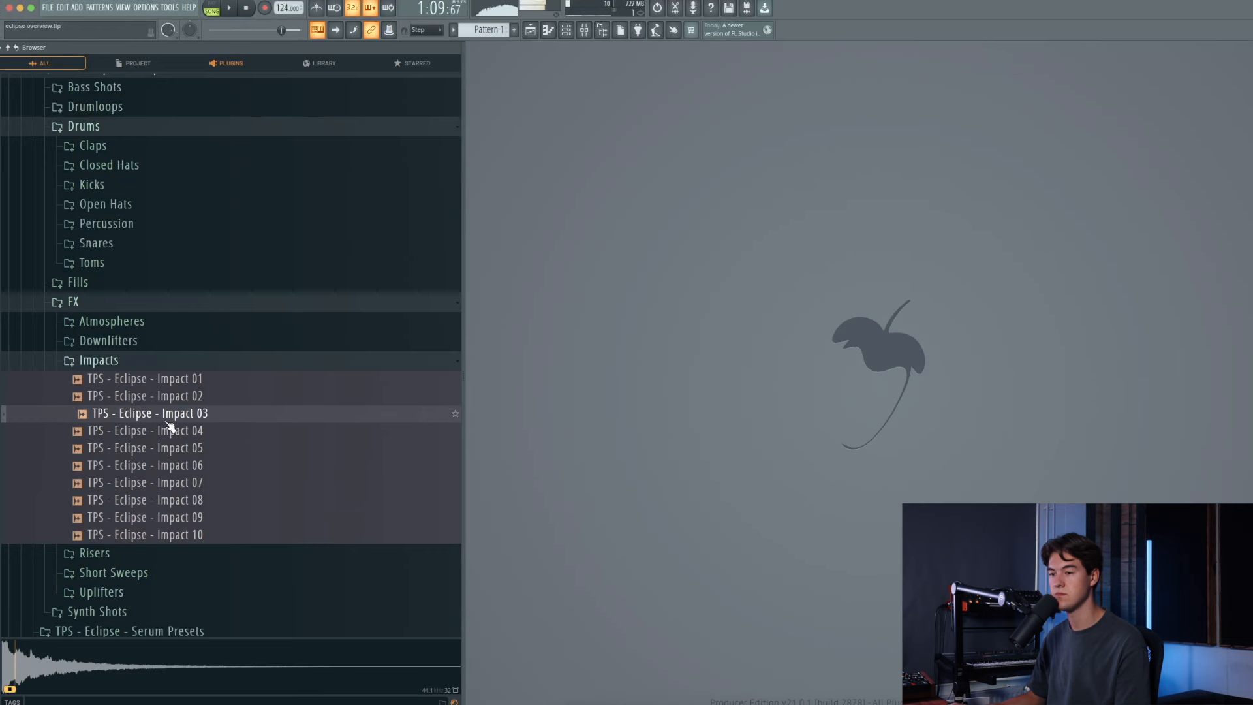
click(176, 437)
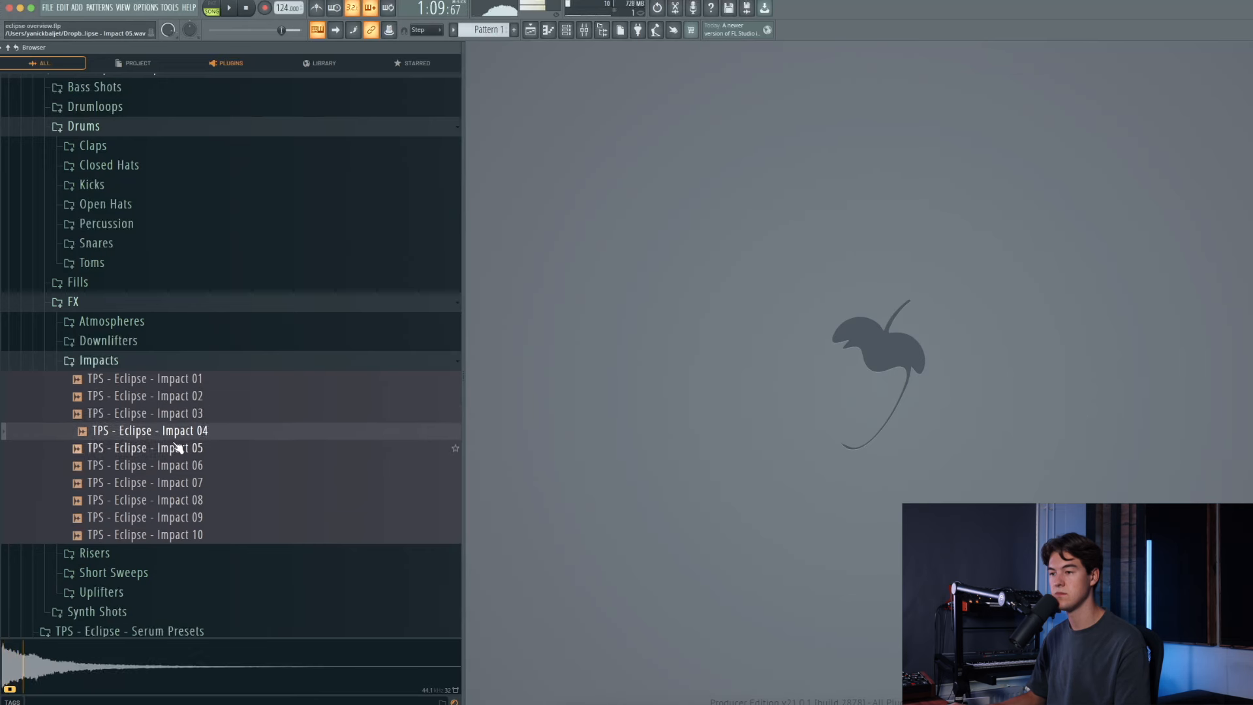
click(188, 467)
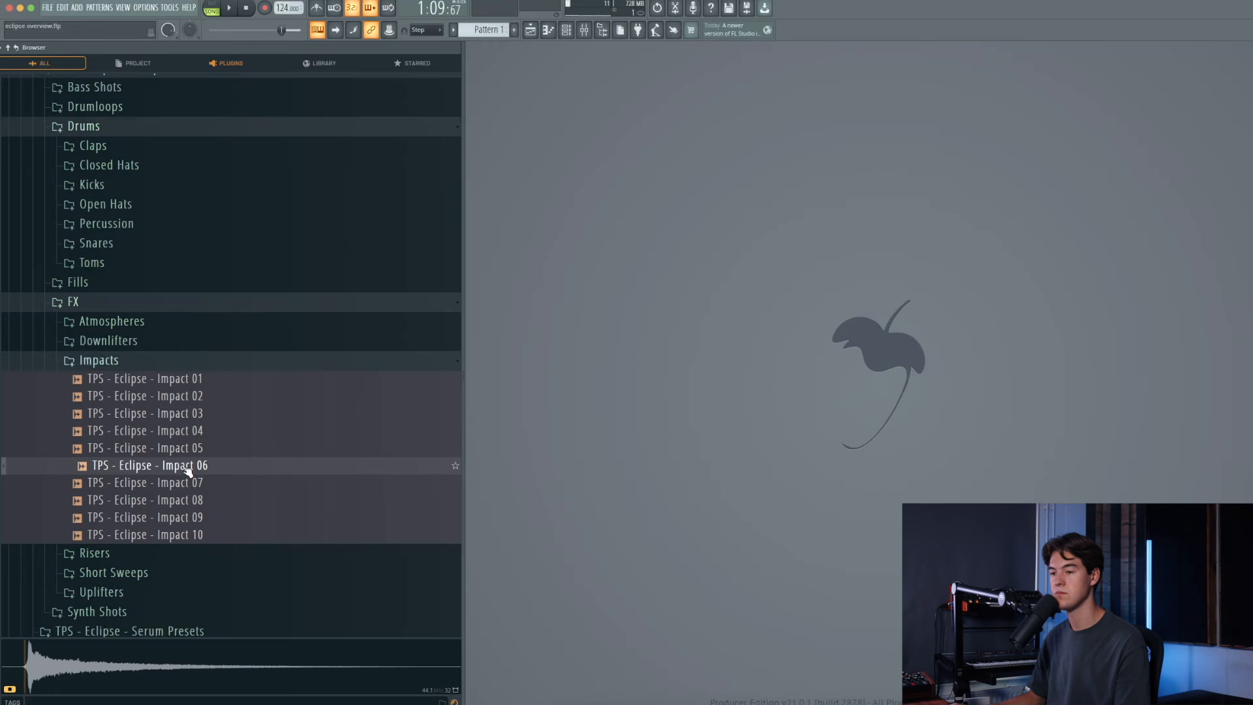
click(117, 363)
- Expand the Risers folder and audition Riser 02
click(118, 380)
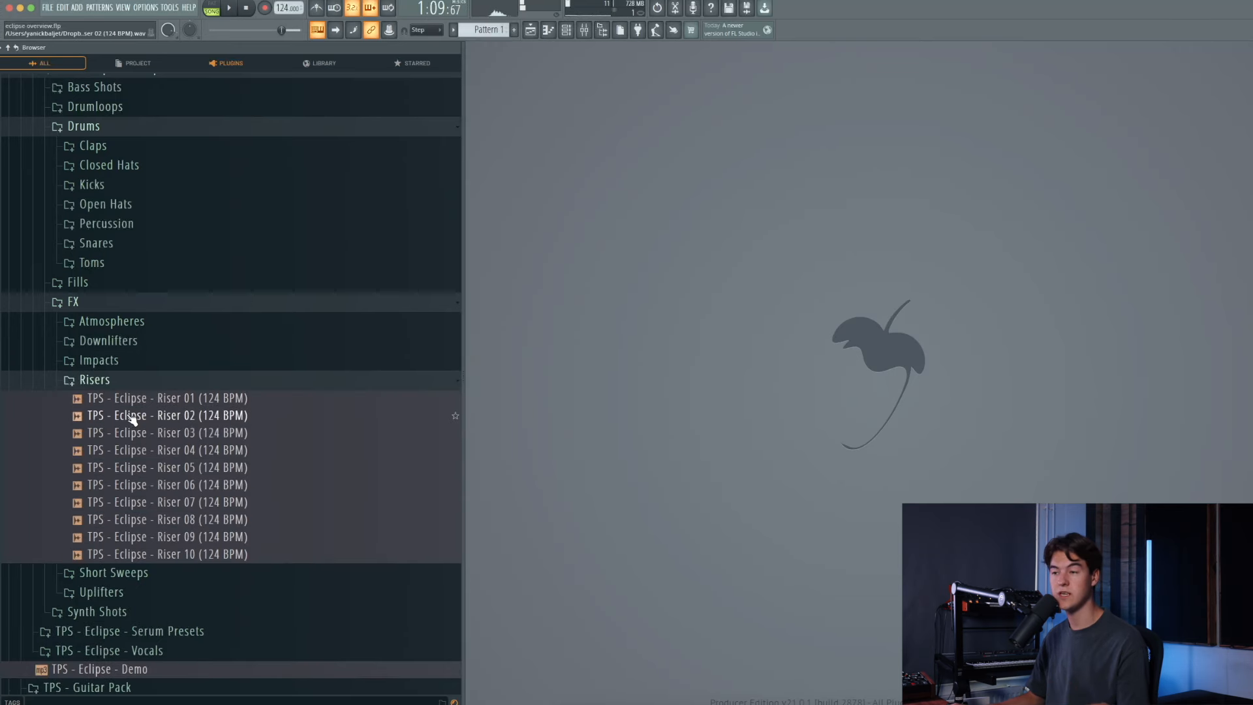
click(132, 416)
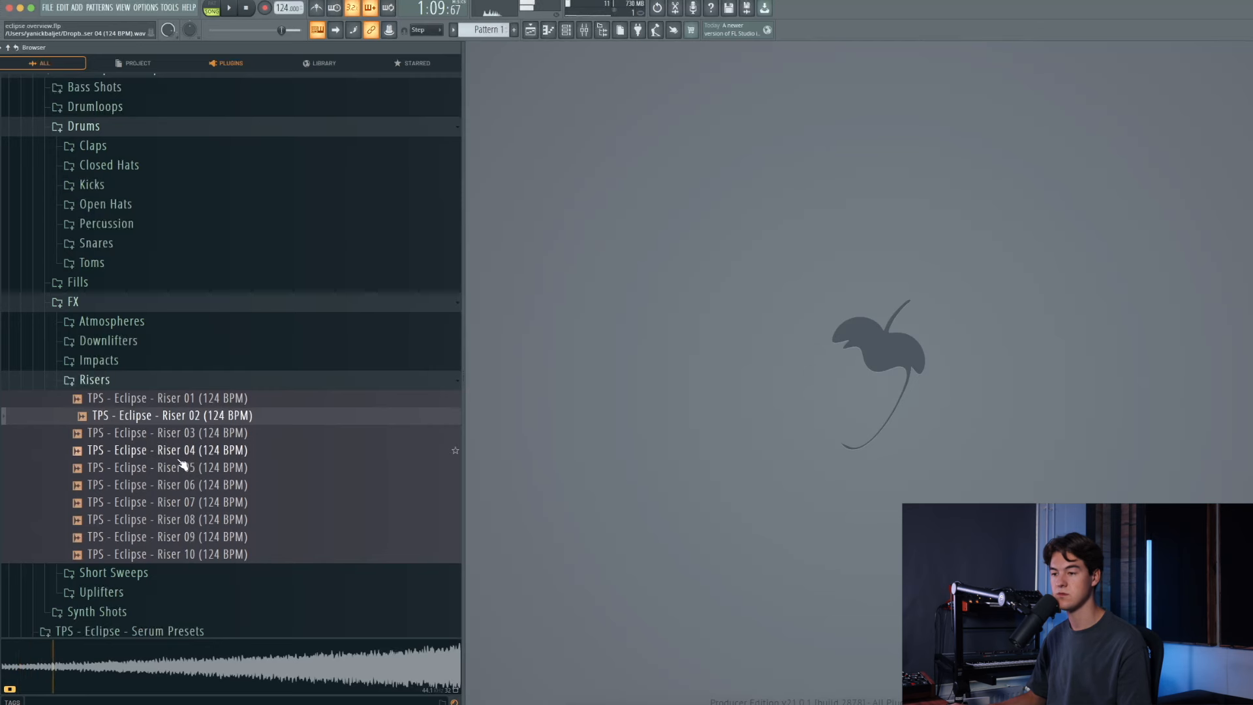